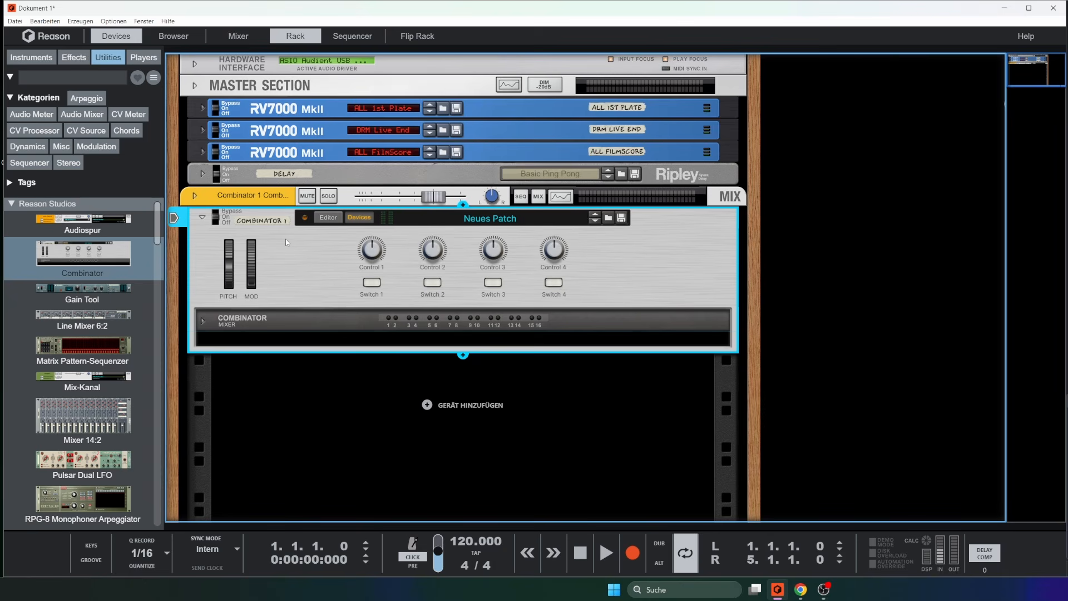
Add the BV512 Digital Vocoder, Channel Dynamics and Channel EQ effects inside the Combinator, in that order.
click(74, 57)
click(31, 57)
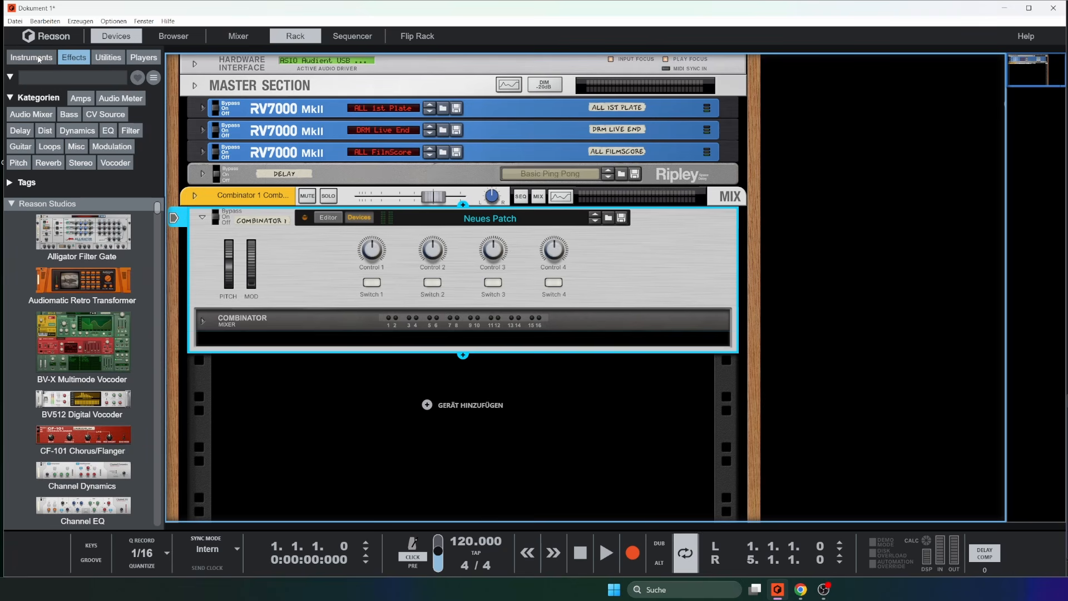
click(144, 57)
click(74, 58)
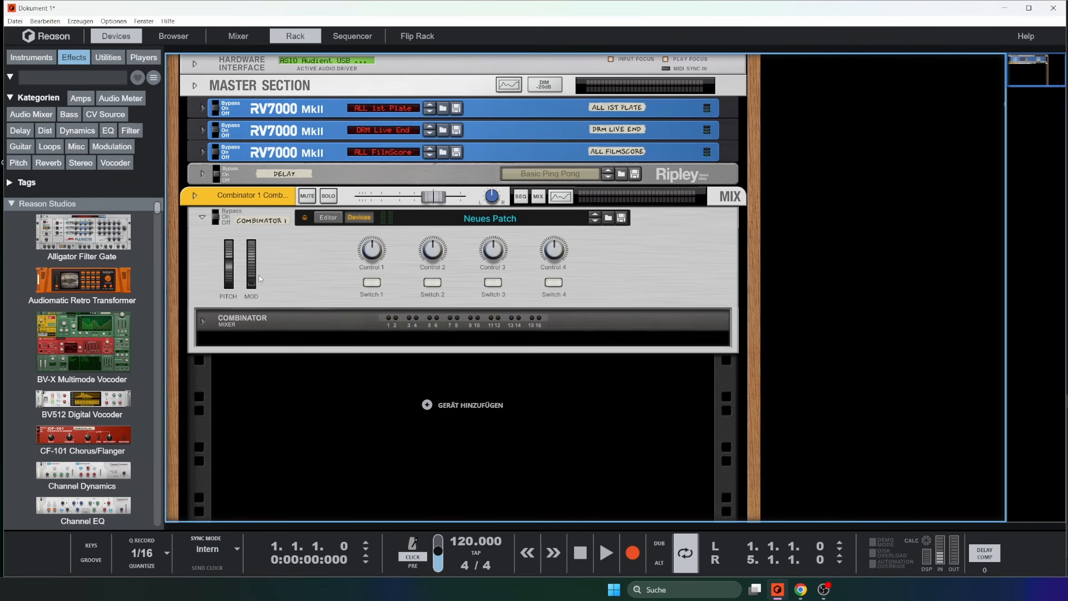
mouse_move(253, 281)
drag(82, 399, 460, 437)
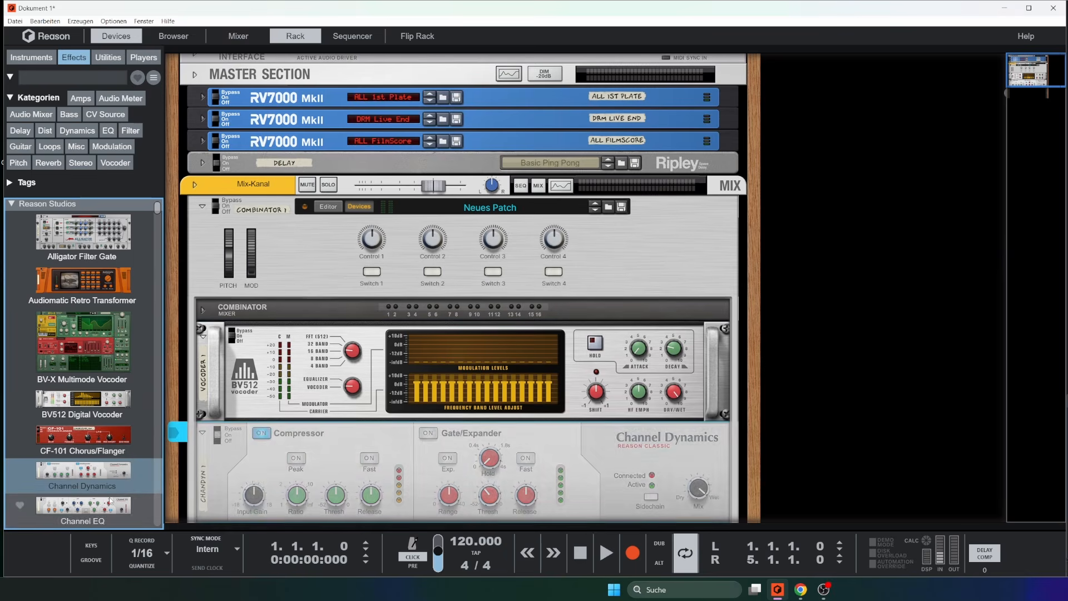
drag(83, 506, 576, 492)
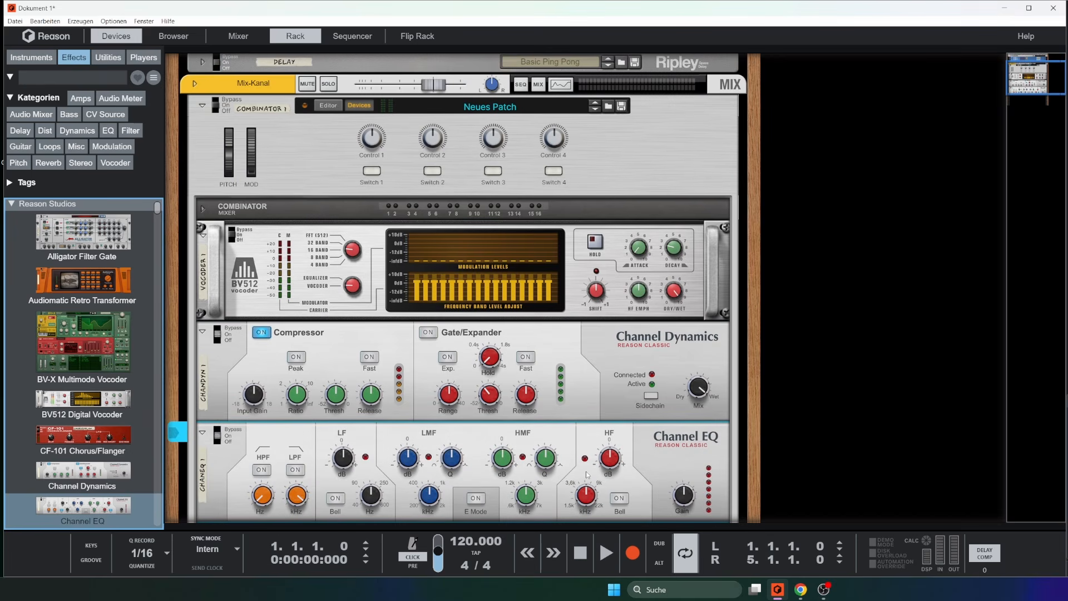
Flip the rack to its rear and expand the Combinator mixer to examine the cabling between the devices.
key(Tab)
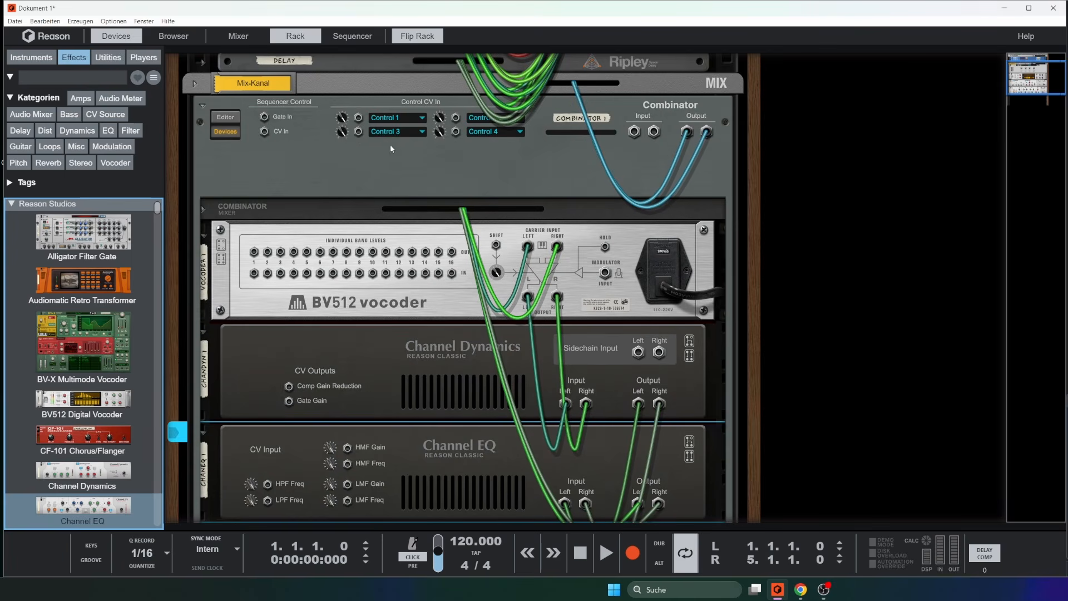
click(203, 211)
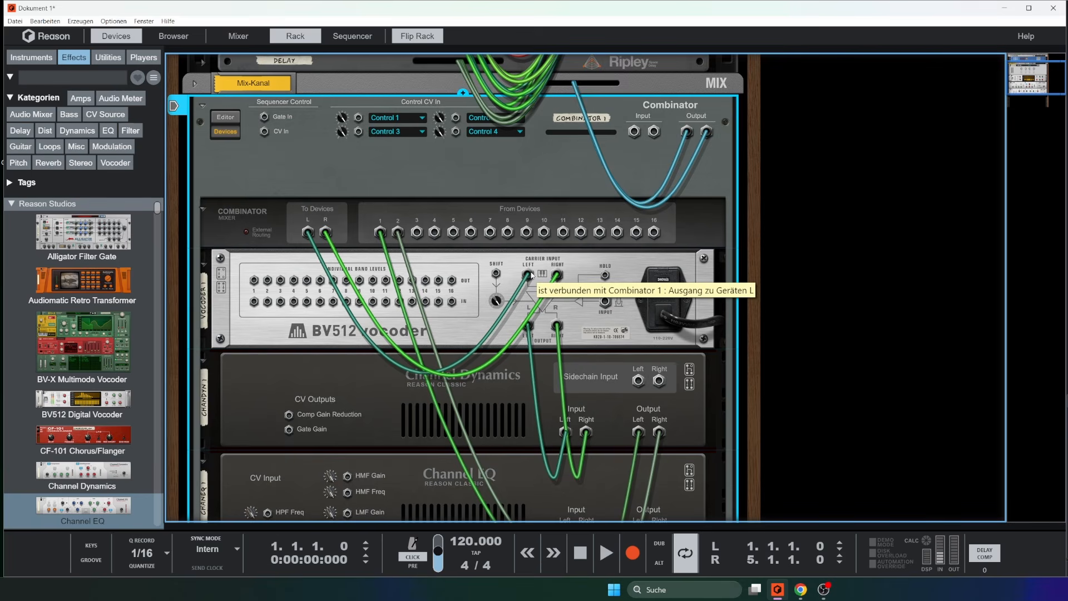
scroll(513, 323, down, 3)
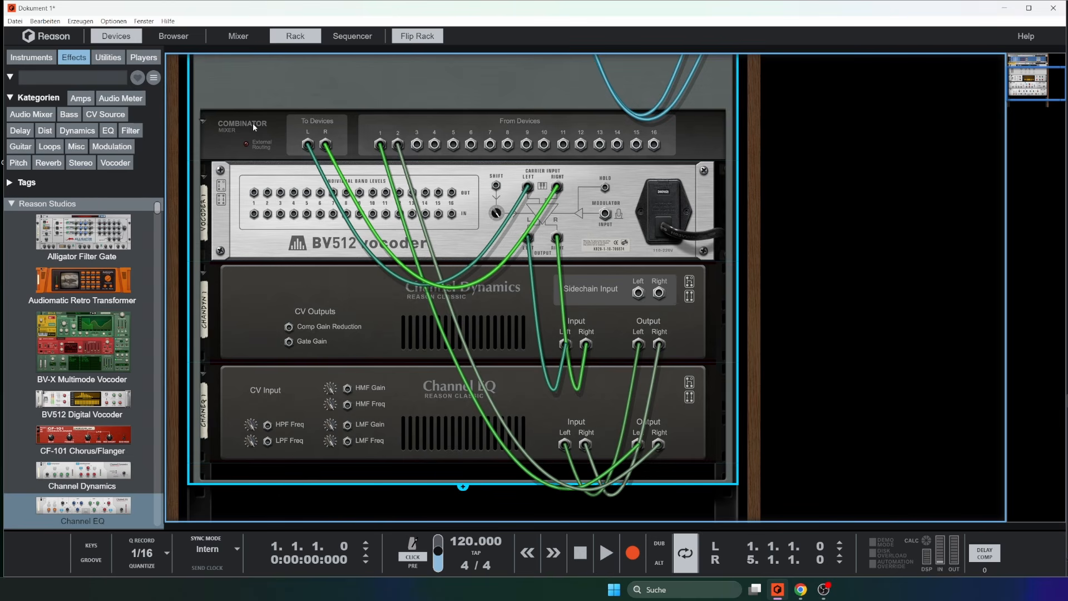
scroll(356, 209, up, 3)
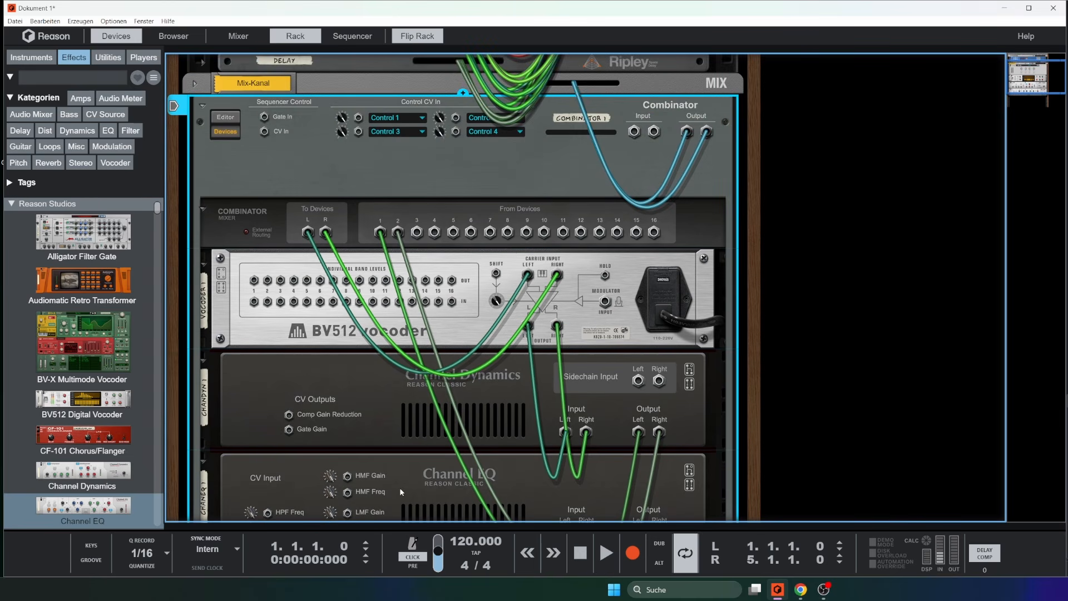
drag(686, 133, 638, 131)
Add a Redrum Drum Computer above the Combinator and connect its audio output to the Combinator's input.
scroll(74, 325, down, 2)
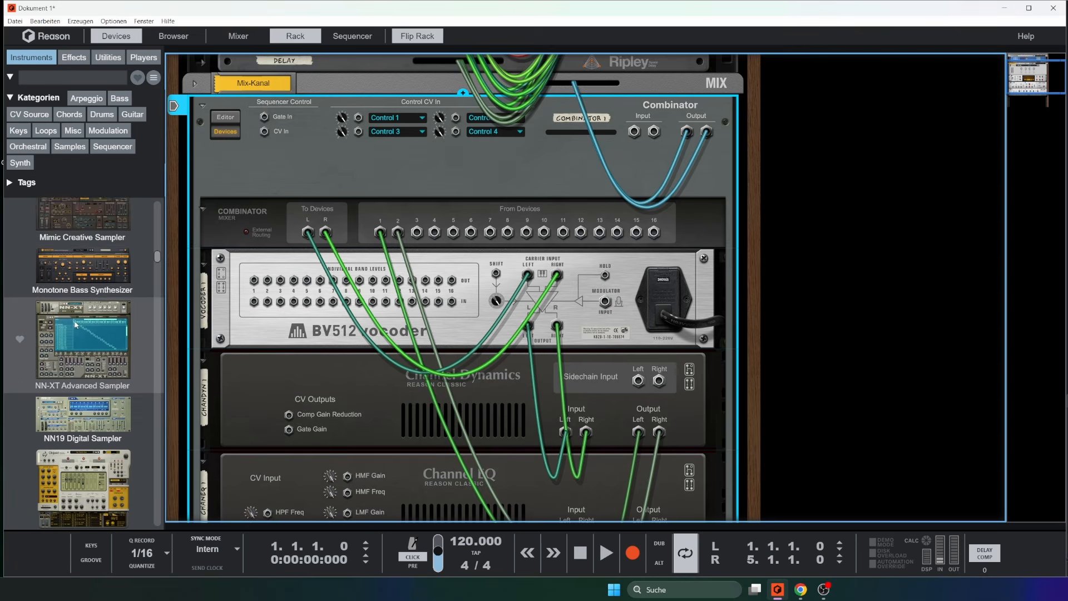
scroll(77, 324, down, 3)
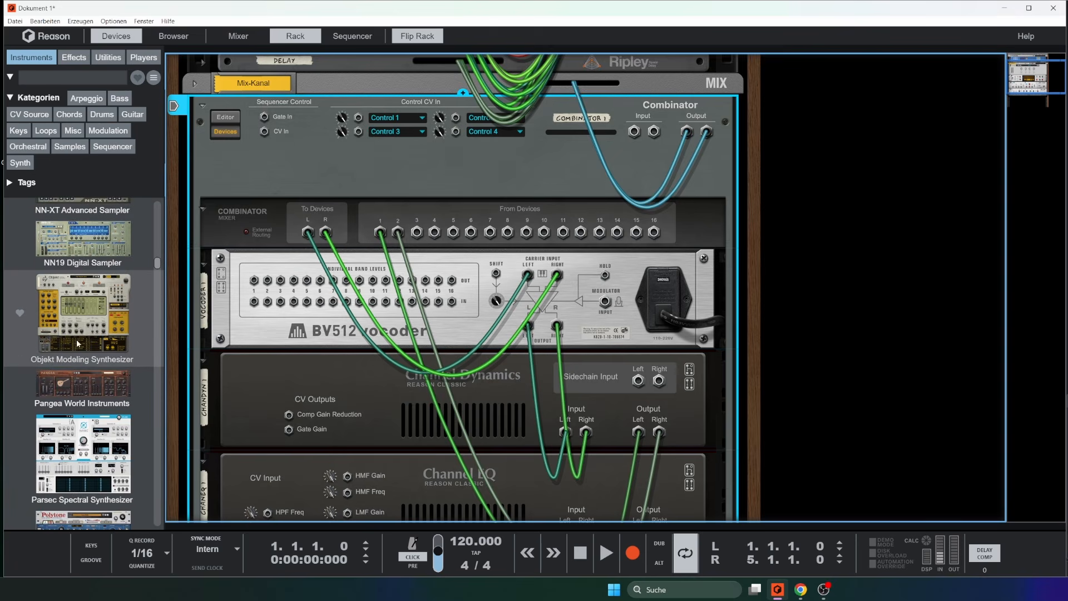
scroll(79, 345, up, 3)
drag(82, 392, 499, 128)
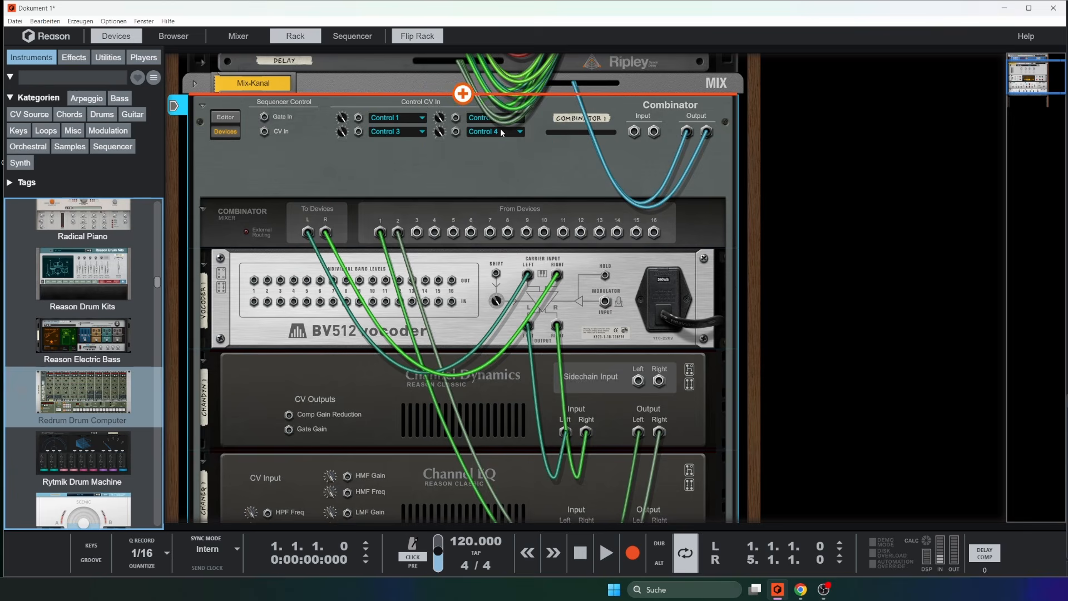
drag(655, 169, 633, 406)
Return to the rack's front side and rename the Combinator's Control 1 knob to "thrsh".
scroll(579, 261, down, 5)
scroll(579, 262, down, 2)
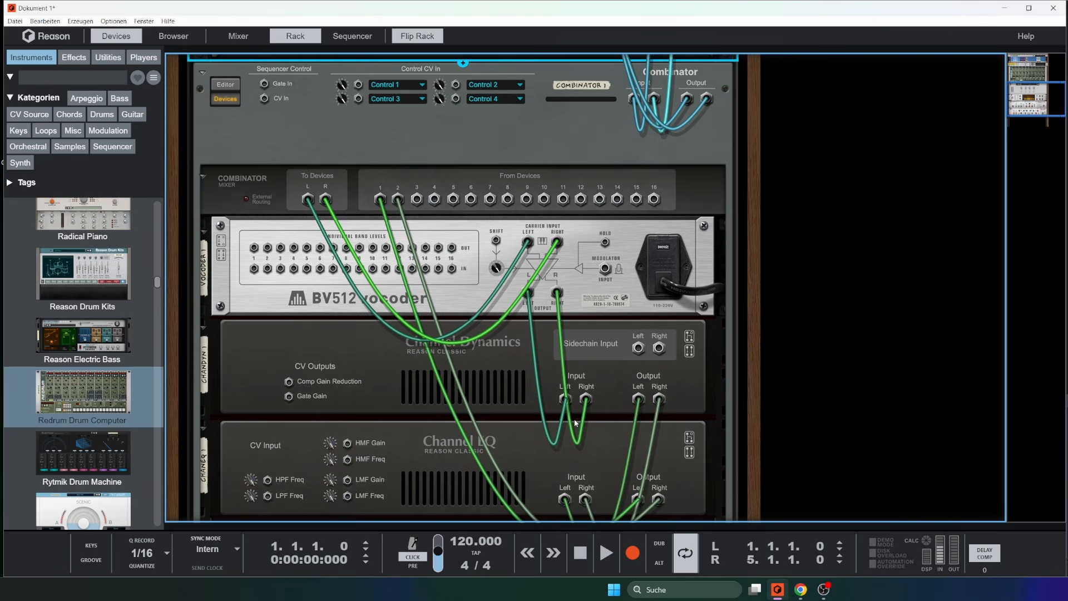
key(Tab)
scroll(628, 330, down, 2)
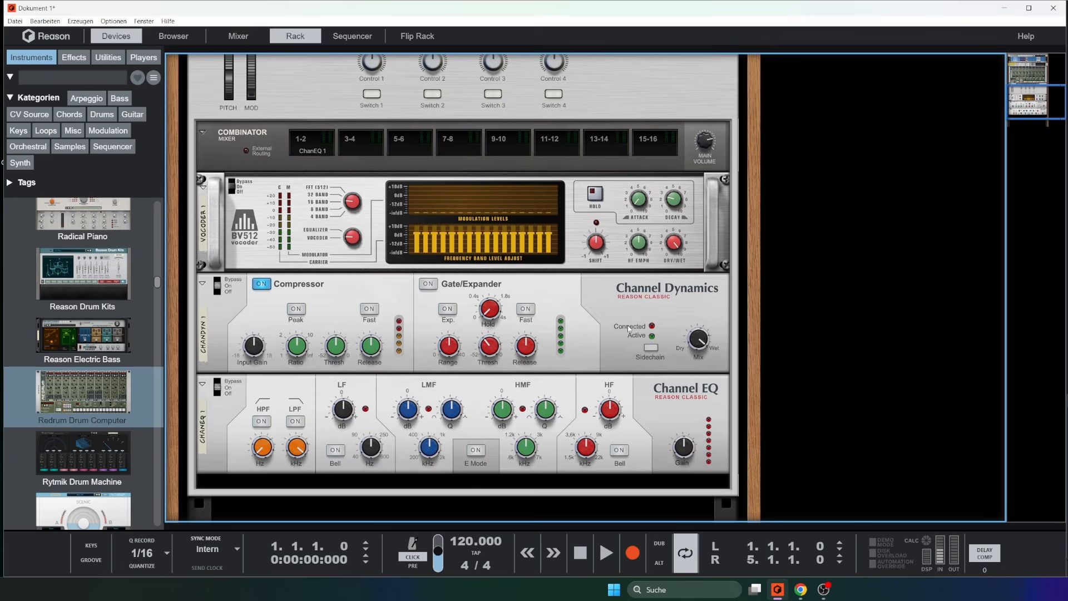
scroll(628, 330, up, 2)
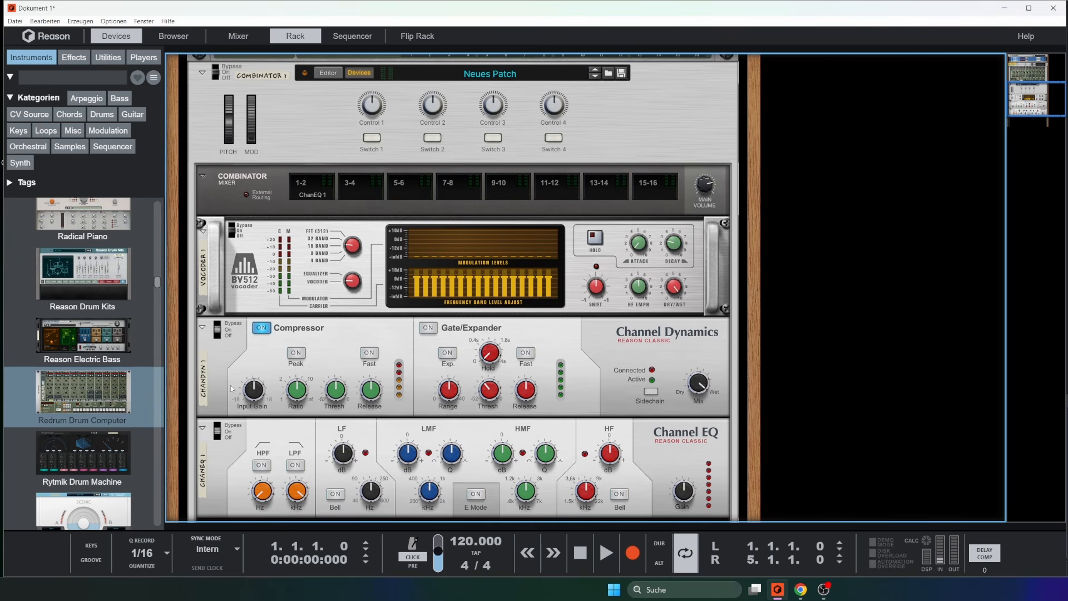
right_click(492, 392)
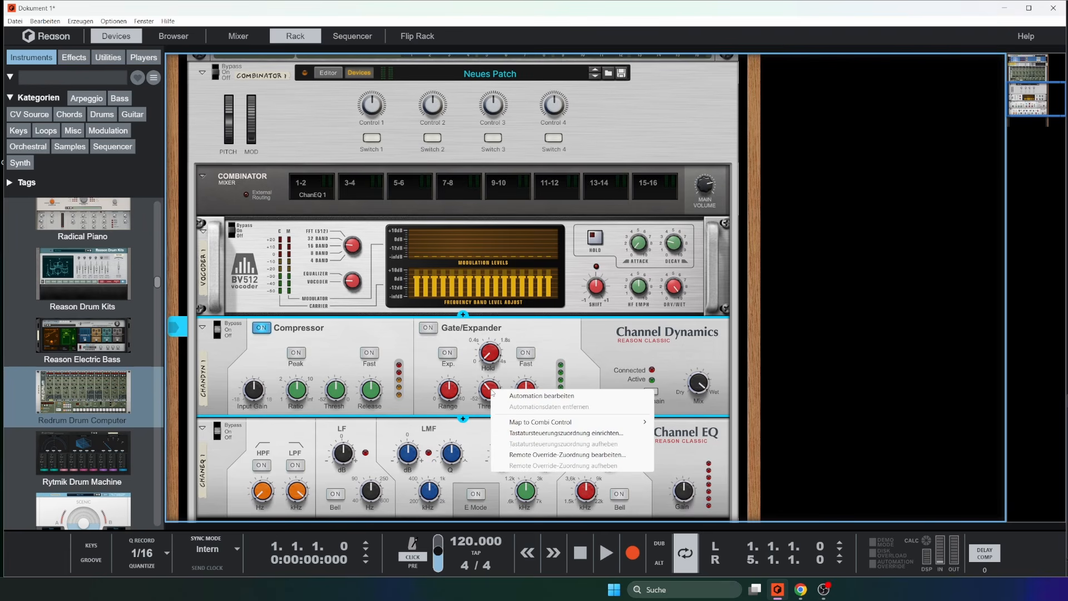
mouse_move(538, 426)
double_click(377, 122)
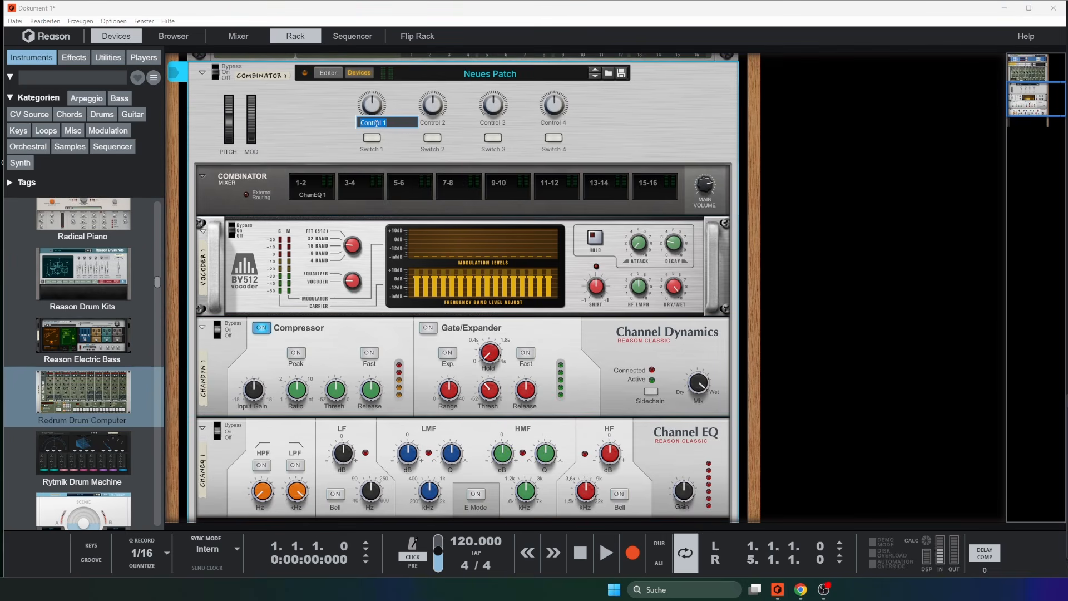
text(thrsh)
key(Return)
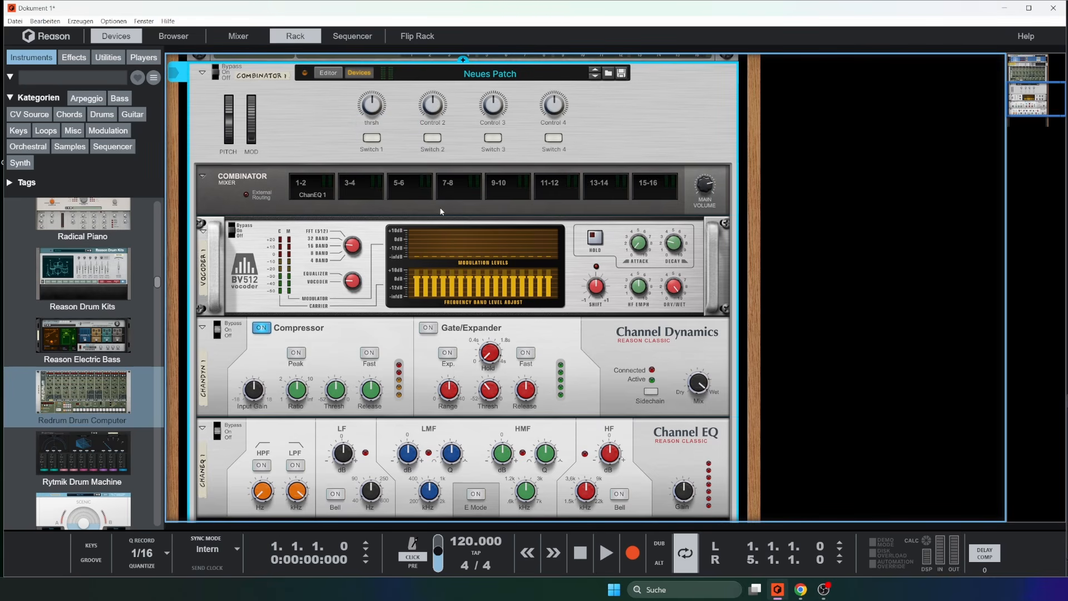
Map the Channel Dynamics gate threshold to the Combinator's thrsh knob and turn that knob fully down.
right_click(485, 388)
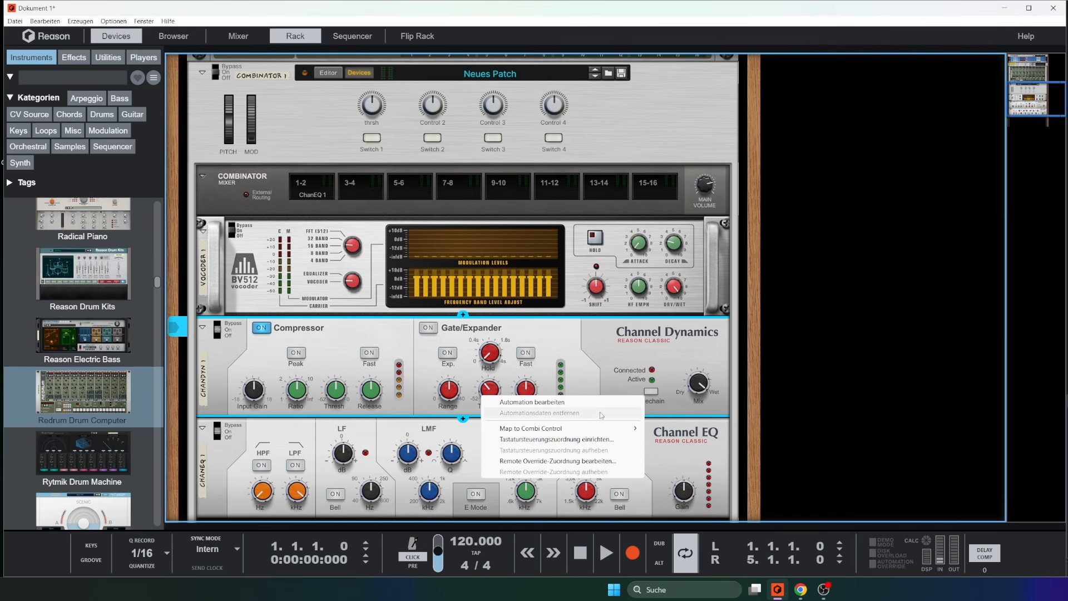
mouse_move(589, 431)
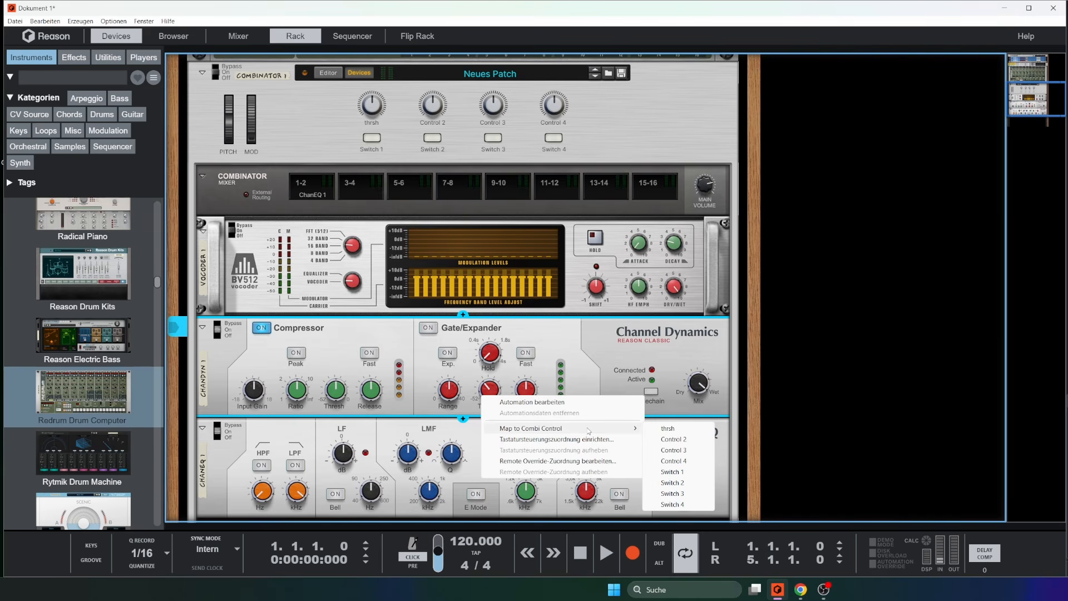
click(689, 428)
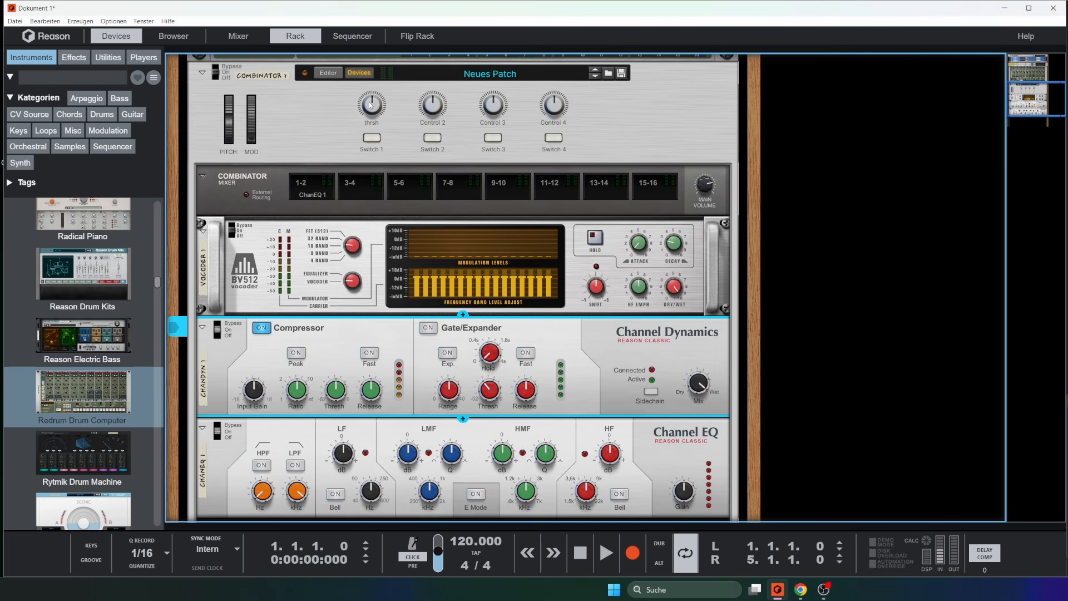
drag(368, 102, 405, 166)
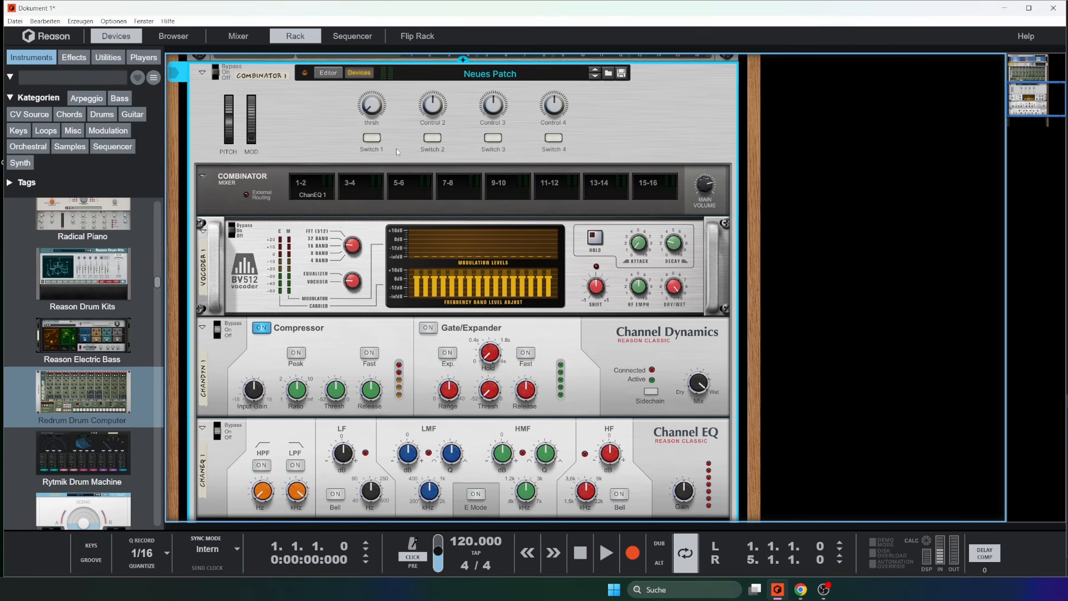
Open the Combinator's Editor and raise the minimum of the Gate Threshold mapping to -26.7 dB.
click(328, 73)
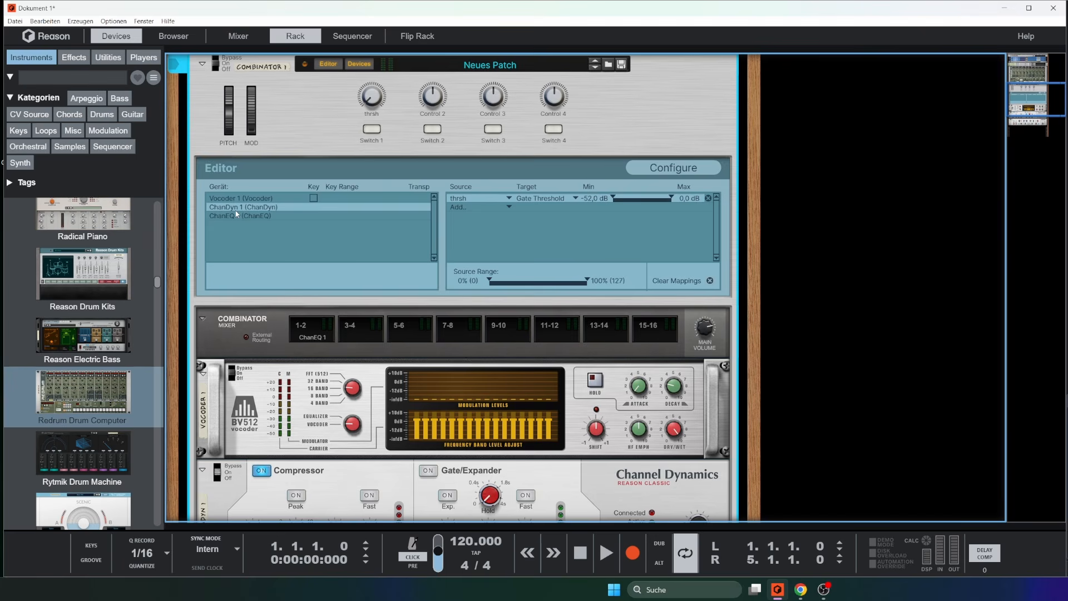
scroll(260, 229, down, 2)
scroll(492, 499, up, 1)
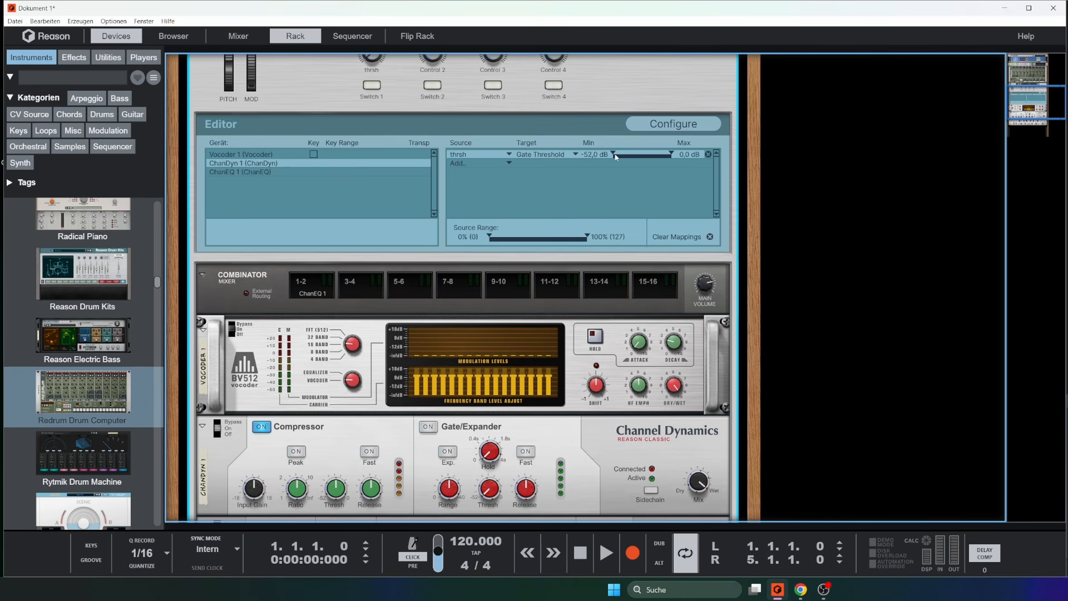
drag(614, 155, 642, 158)
scroll(390, 129, up, 2)
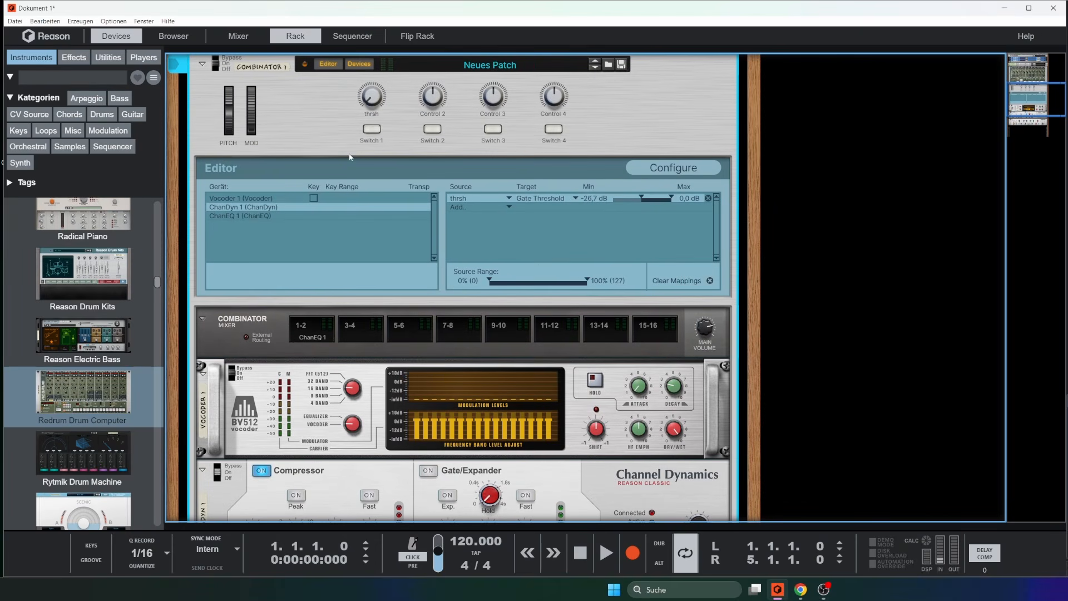
Hide the Editor and turn the thrsh knob up to check how it moves the gate threshold.
click(328, 64)
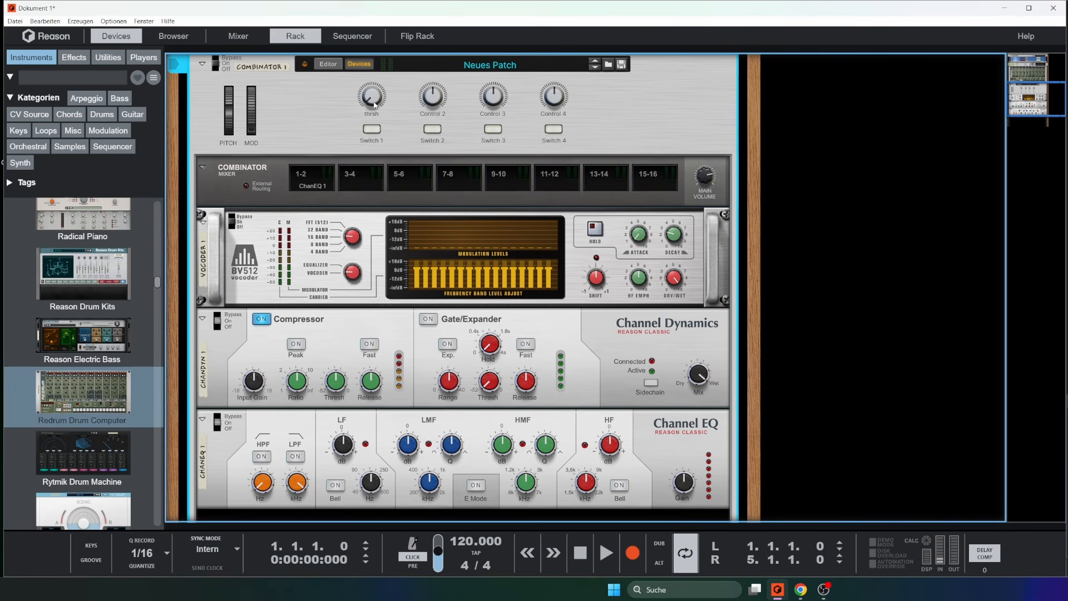
mouse_move(379, 114)
mouse_move(493, 396)
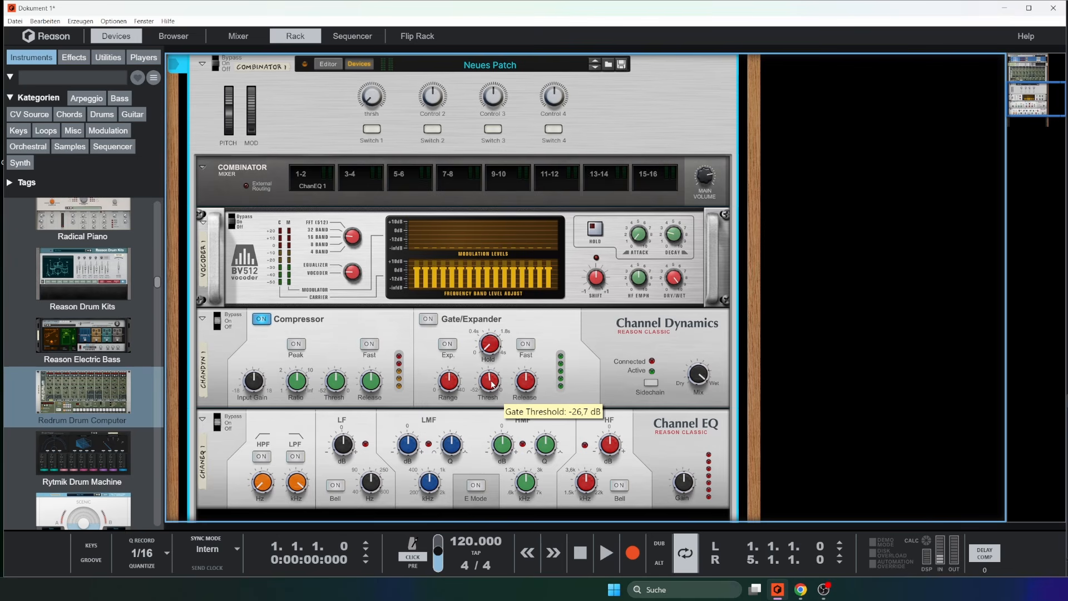
drag(372, 95, 396, 145)
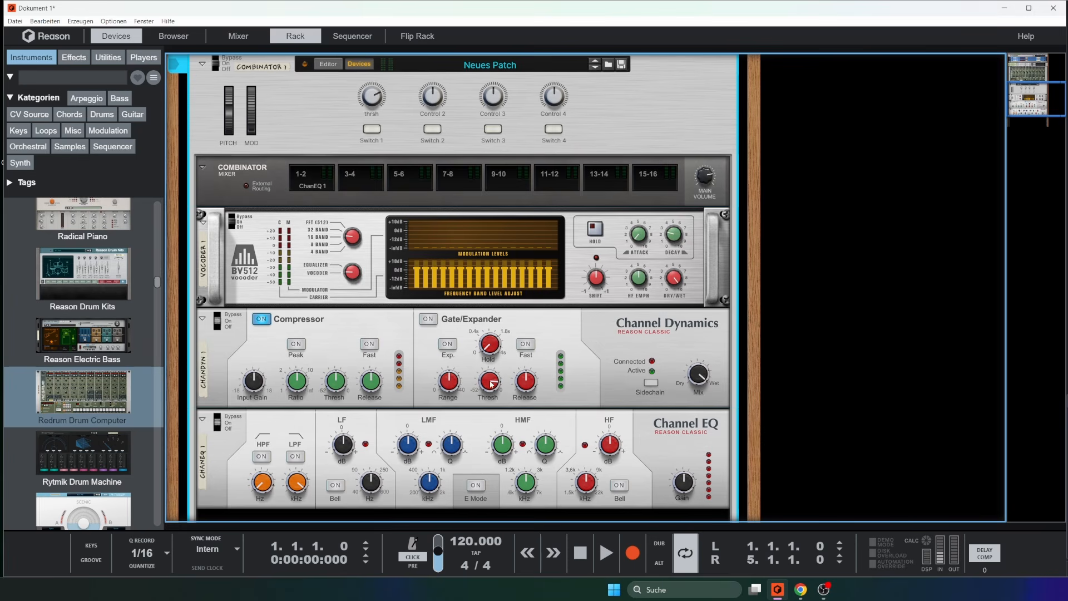
Reopen the Editor and set the Gate Threshold mapping's minimum back to -52.0 dB.
click(328, 64)
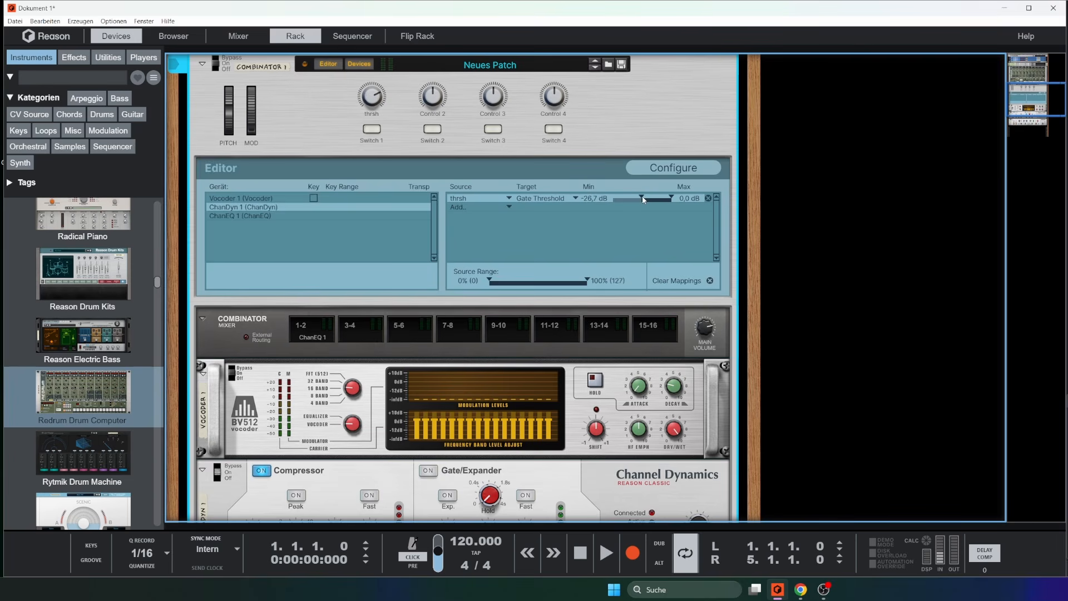
drag(643, 199, 526, 199)
Map the Channel Dynamics gate release to Control 2 and also to the thrsh knob.
scroll(593, 265, down, 2)
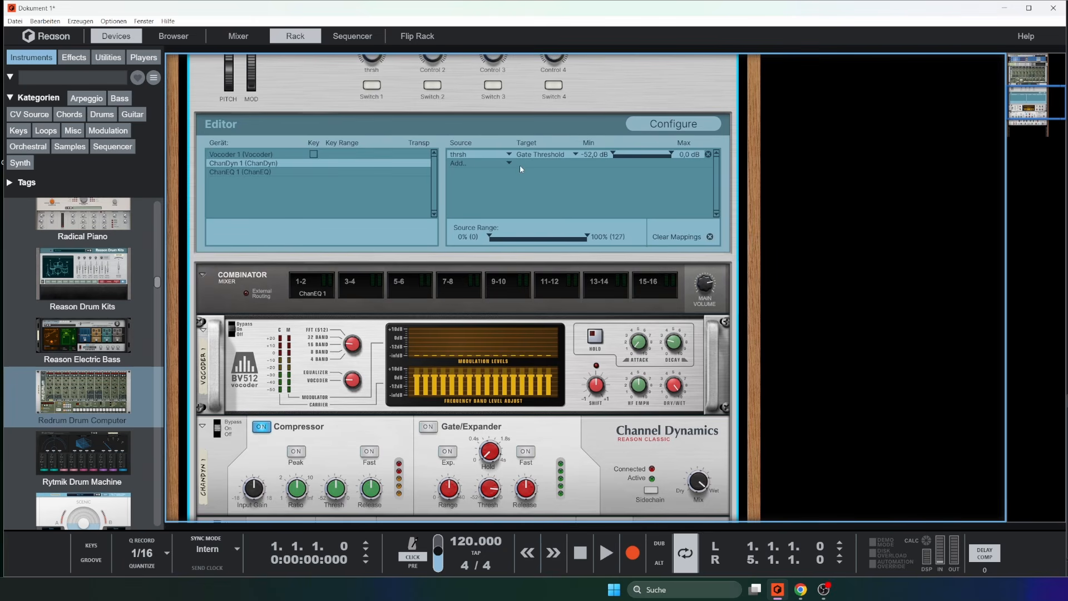
right_click(528, 490)
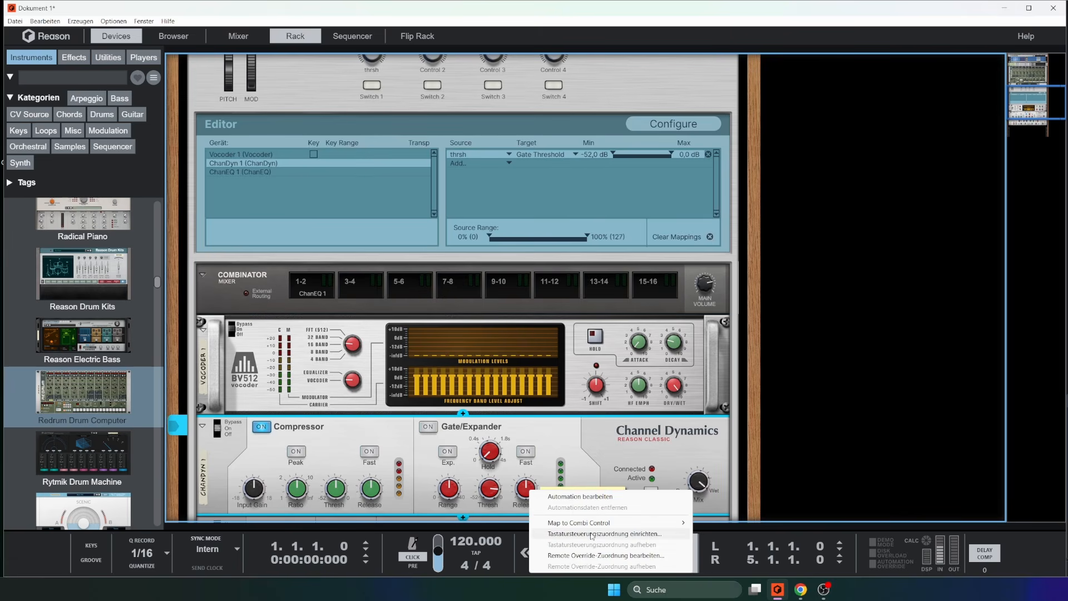
mouse_move(584, 524)
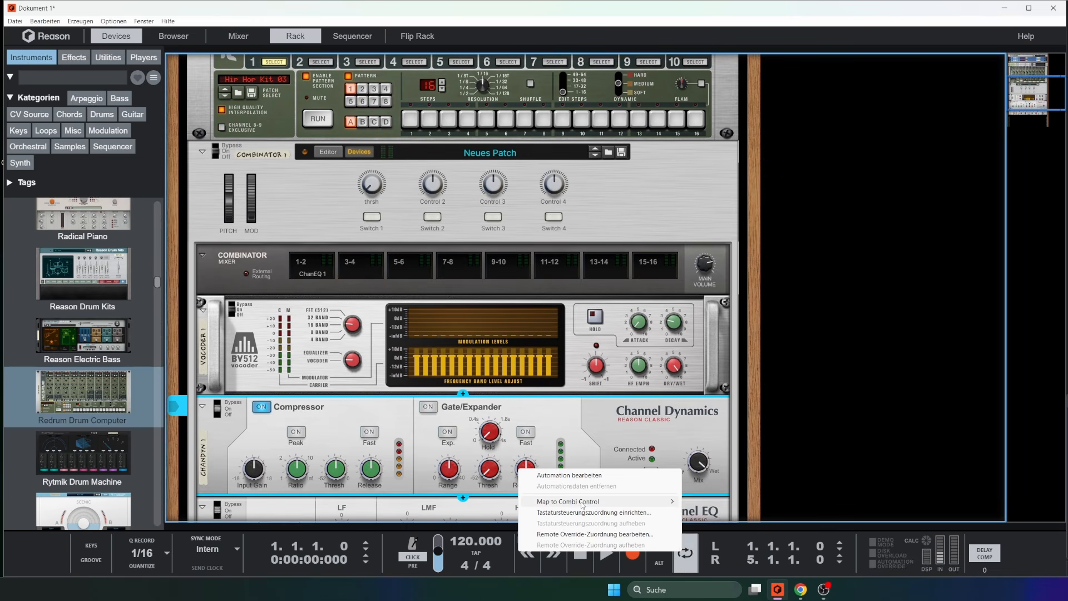
mouse_move(581, 502)
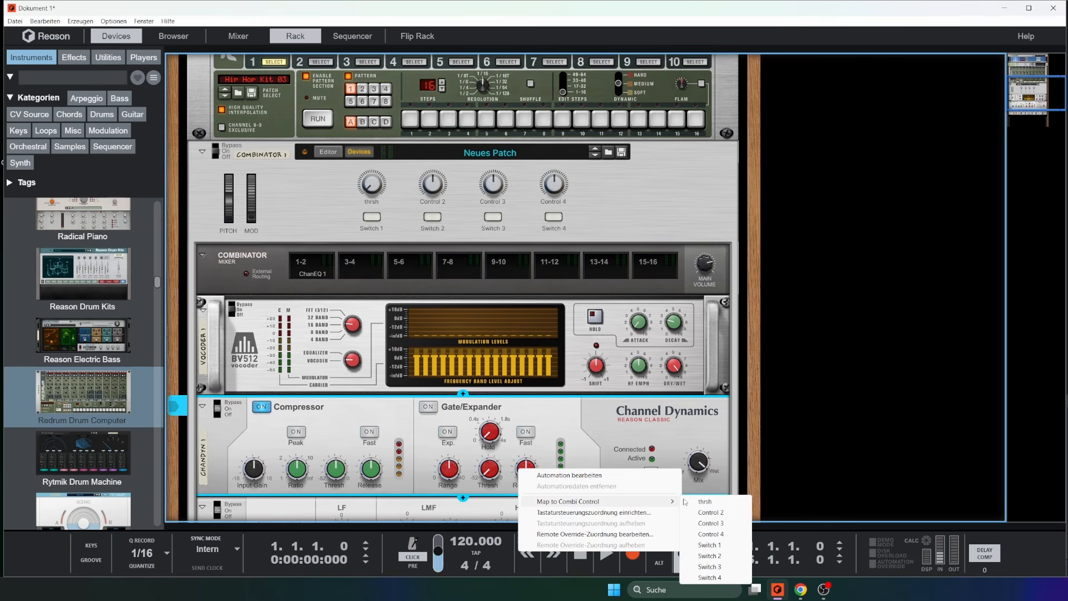
click(721, 503)
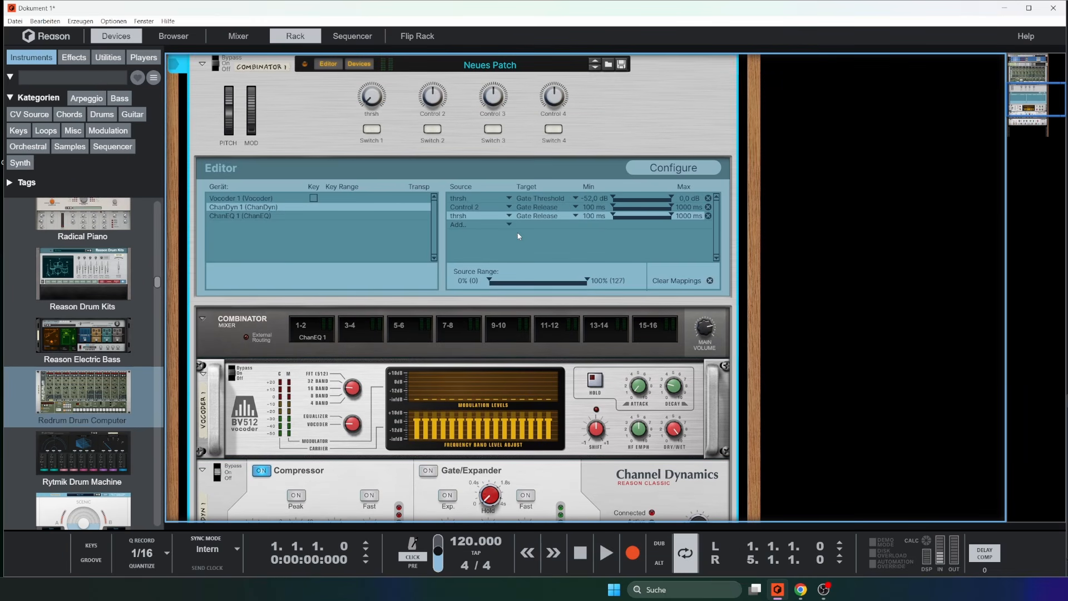
Delete the Control 2 mapping of the Channel Dynamics gate release, keeping the one driven by the thrsh knob.
click(477, 208)
click(707, 207)
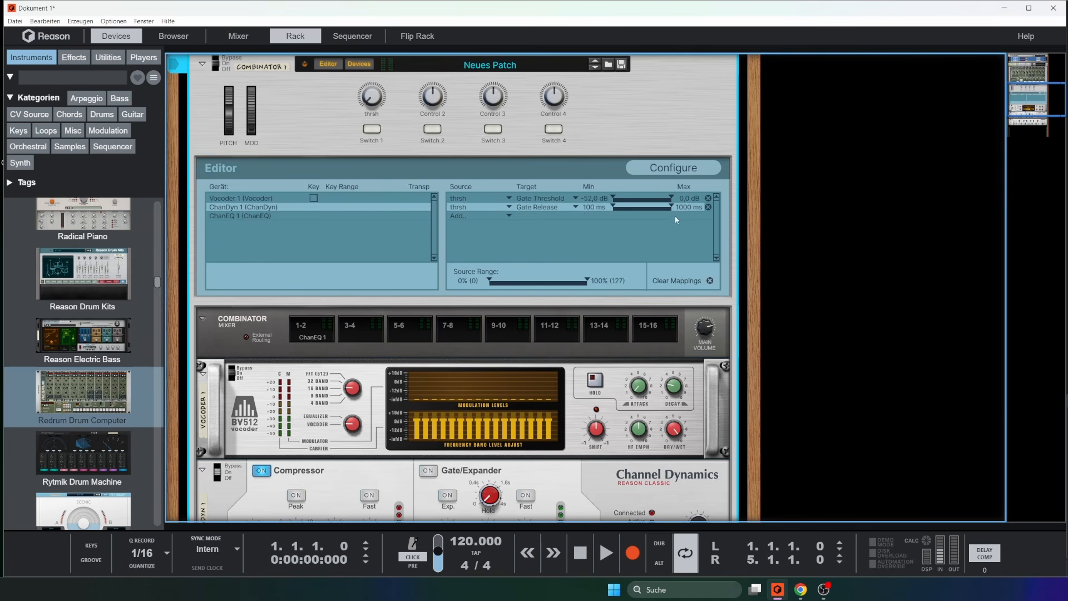
click(455, 208)
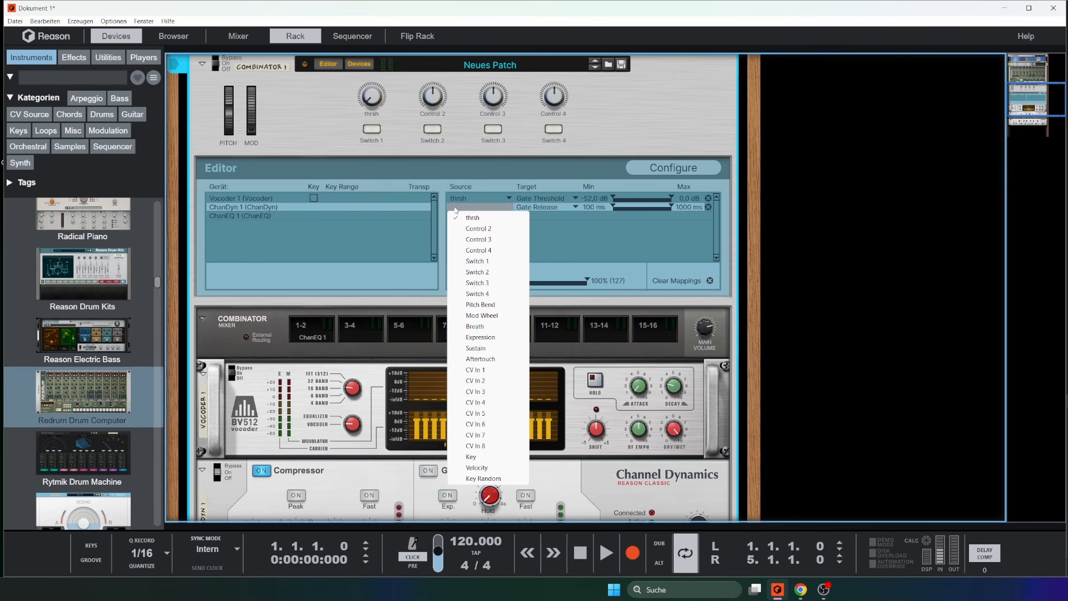
click(592, 231)
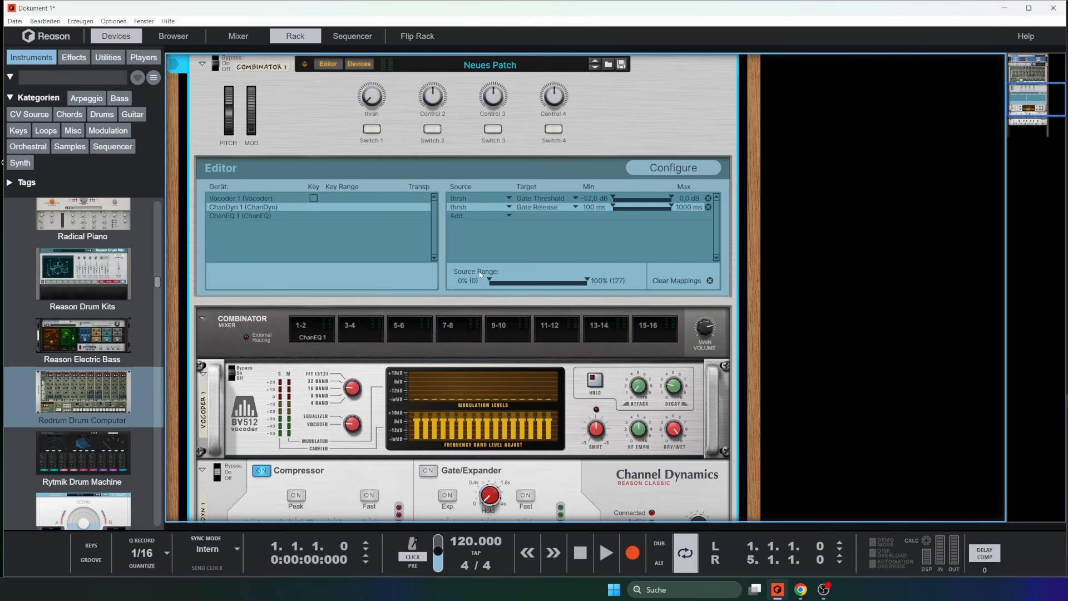
Raise the source range minimum of the Gate Release mapping to about mid-range and test it by turning the thrsh knob up and down.
drag(489, 280, 539, 284)
click(328, 63)
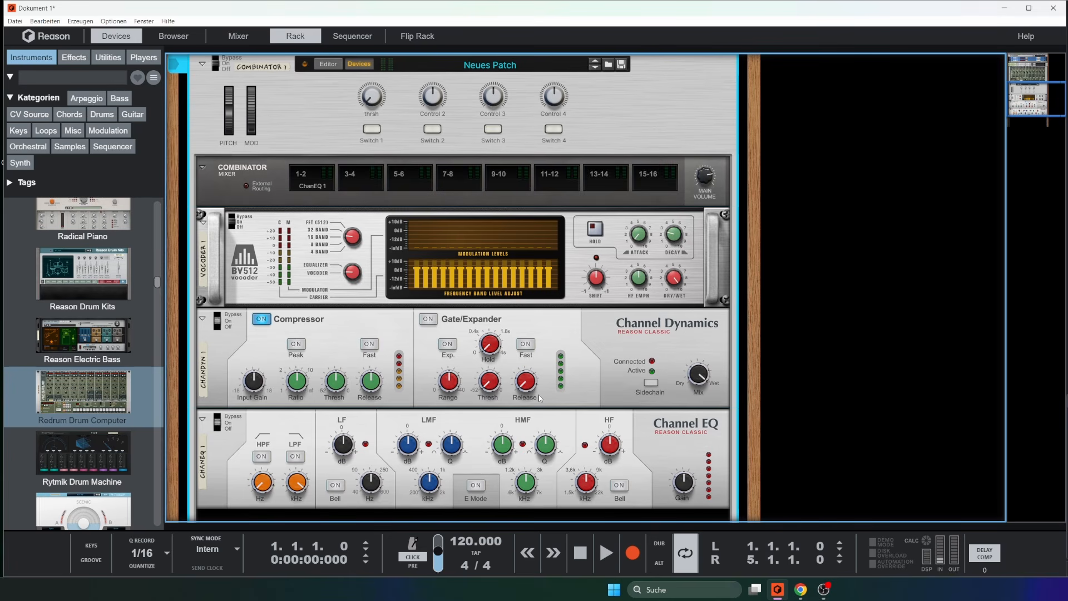
drag(374, 107, 384, 57)
drag(365, 97, 392, 165)
Clear the Channel Dynamics mappings in the Editor and go through the mapping lists of the vocoder, Channel Dynamics and Channel EQ.
click(327, 65)
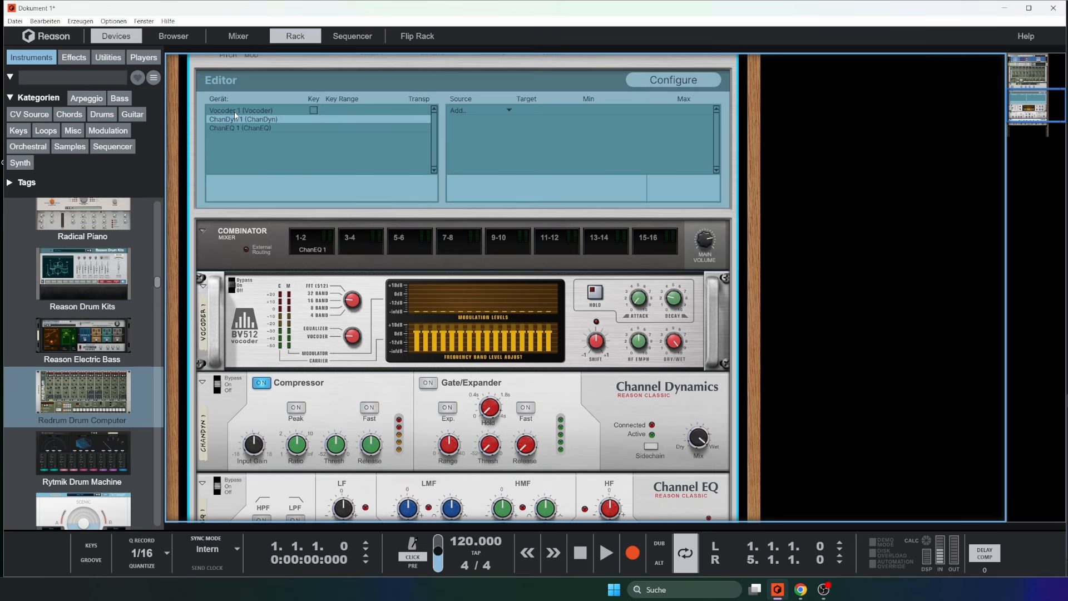
click(234, 113)
click(232, 127)
click(231, 112)
click(227, 121)
click(228, 127)
click(234, 112)
scroll(574, 212, up, 3)
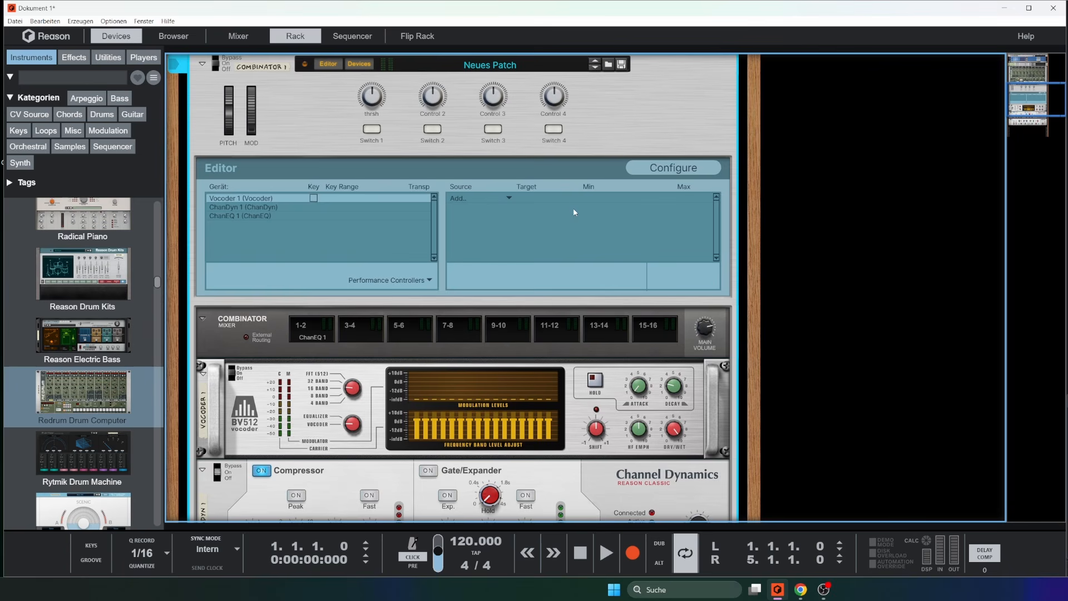
Flip the rack and expand the Combinator's back to show the Source CV inputs CV1 to CV8.
click(326, 63)
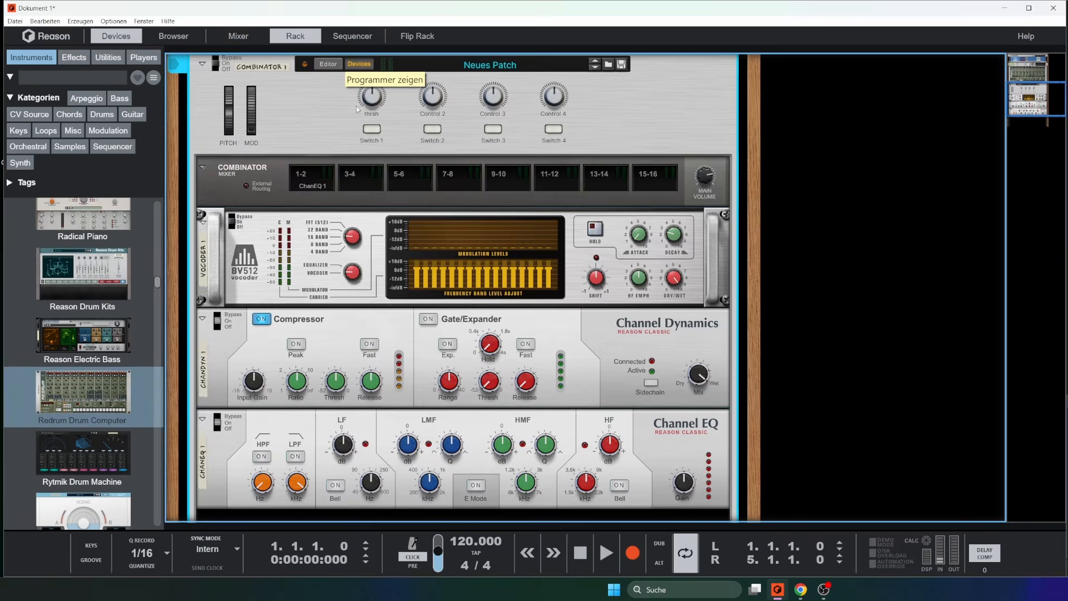
key(Tab)
click(225, 75)
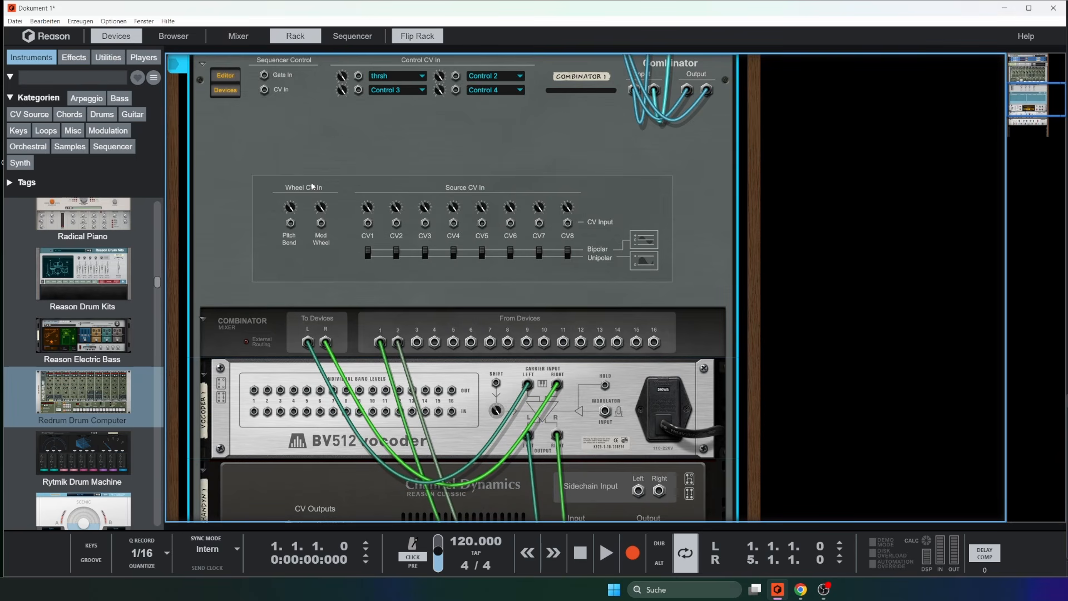
drag(372, 225, 570, 227)
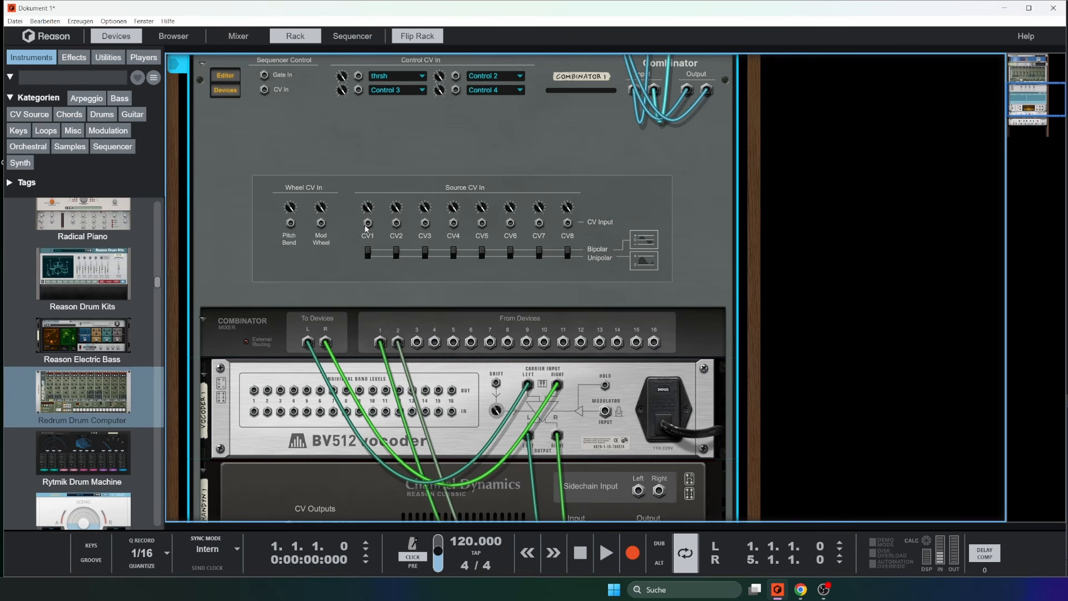
Add a Pulsar Dual LFO utility inside the Combinator, directly above the vocoder.
click(108, 57)
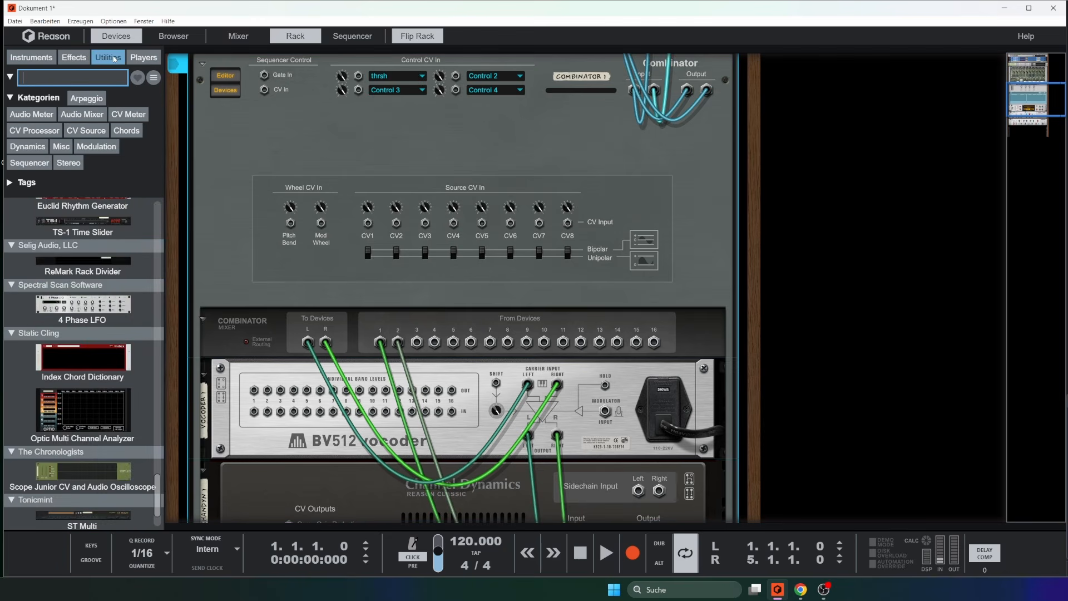
scroll(80, 274, down, 10)
scroll(79, 274, up, 8)
drag(83, 330, 439, 375)
Connect the Pulsar's first LFO 1 CV output to the Combinator's Source CV1 input.
scroll(439, 375, down, 3)
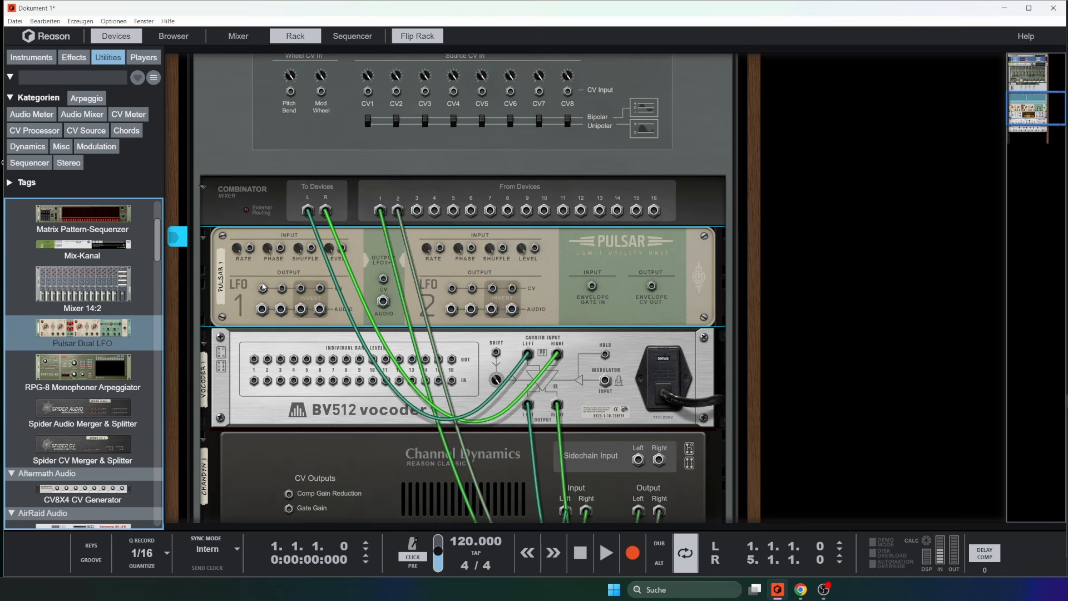
drag(263, 288, 368, 123)
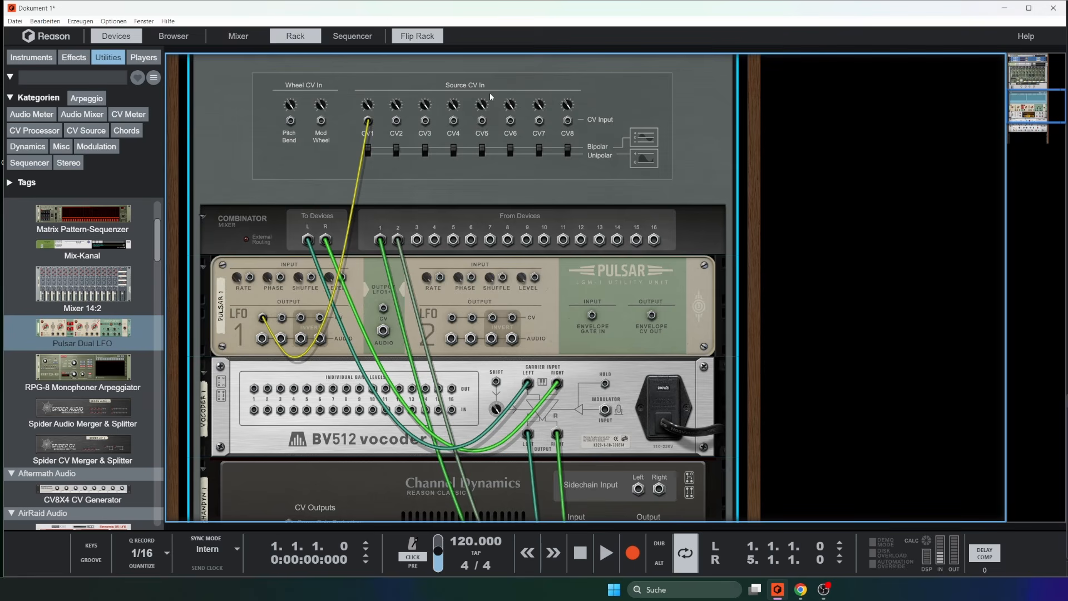
scroll(467, 147, up, 2)
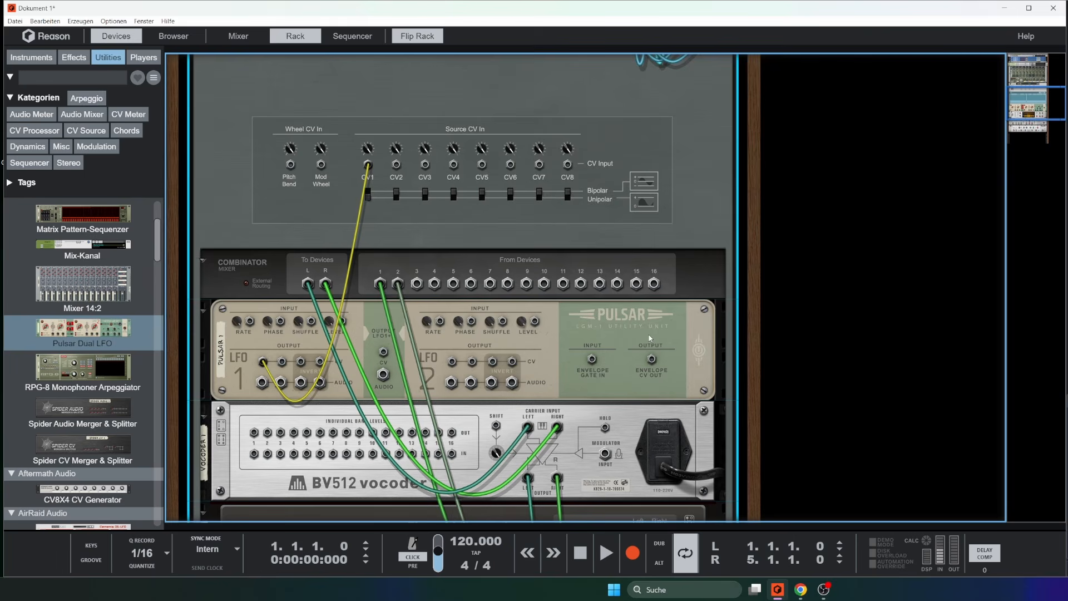
Flip back to the front and map CV In 1 to the LMF Frequency of the Channel EQ in the Editor.
key(Tab)
scroll(226, 245, up, 3)
click(226, 244)
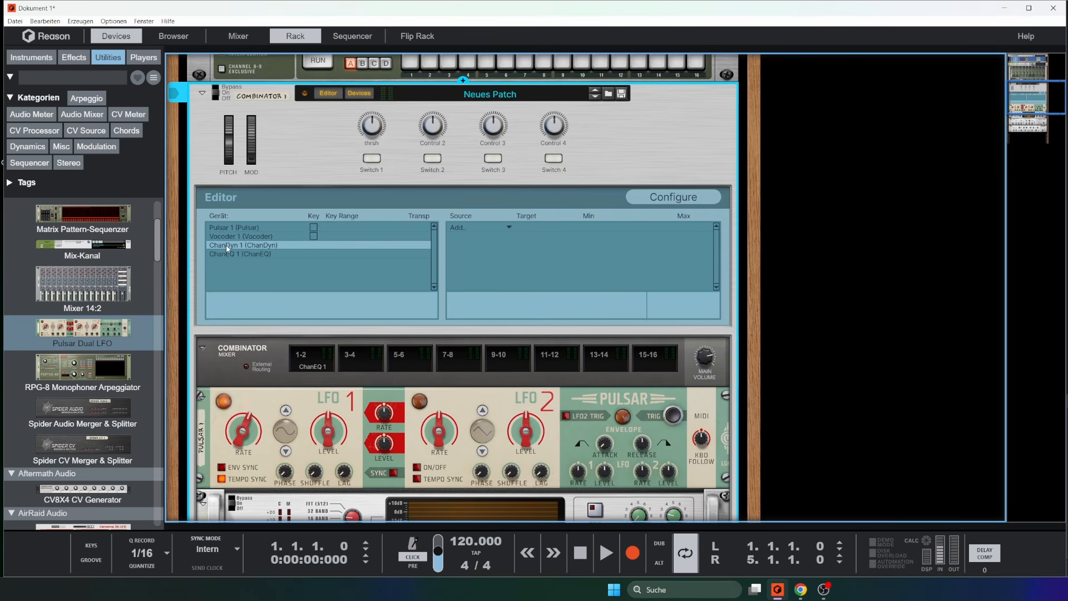
click(233, 253)
click(495, 228)
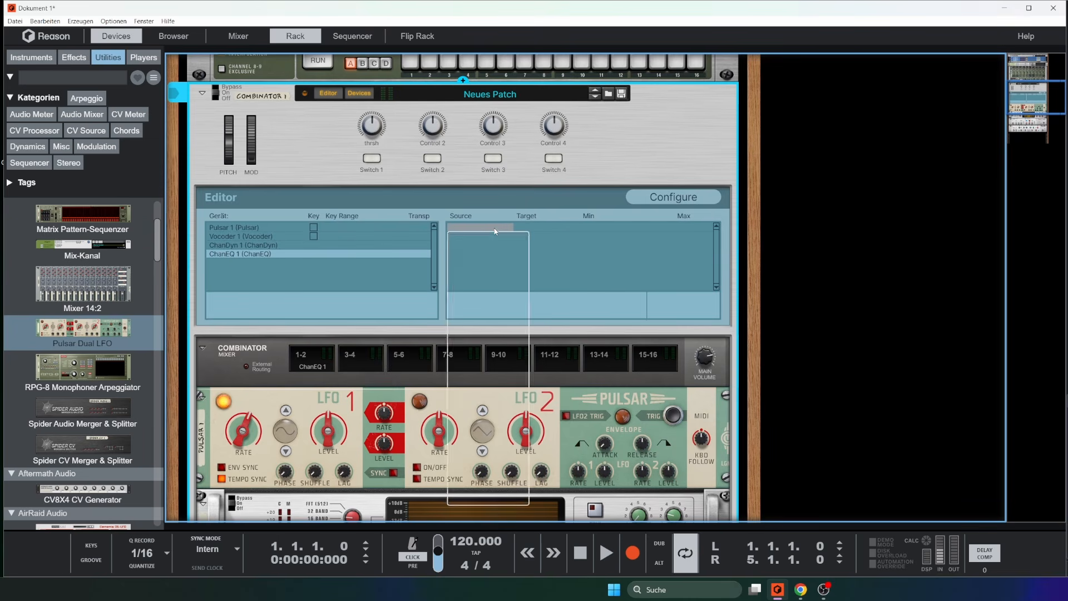
click(488, 392)
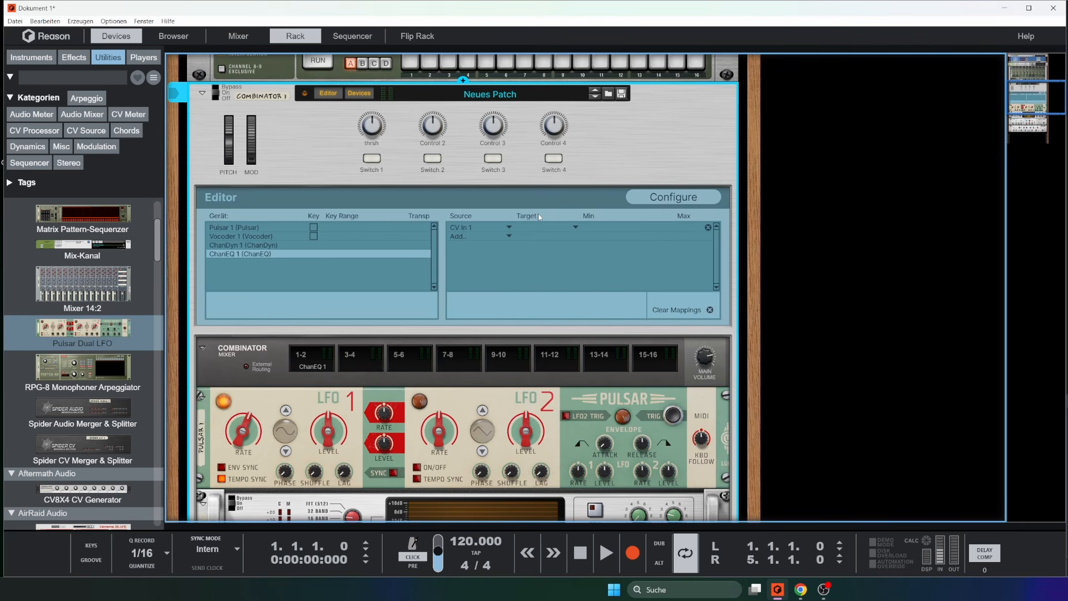
click(571, 233)
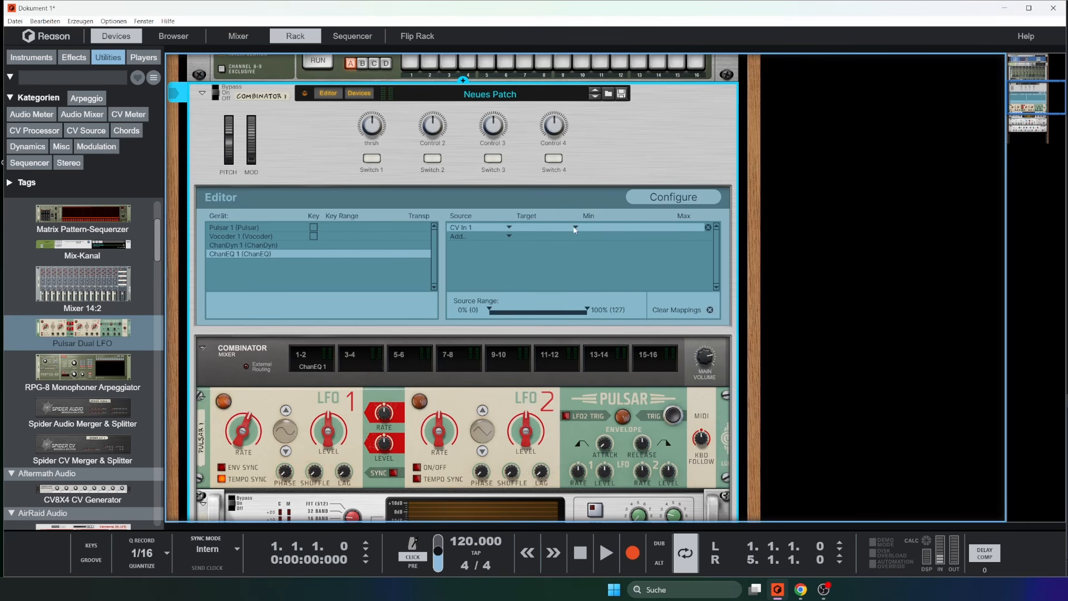
click(576, 229)
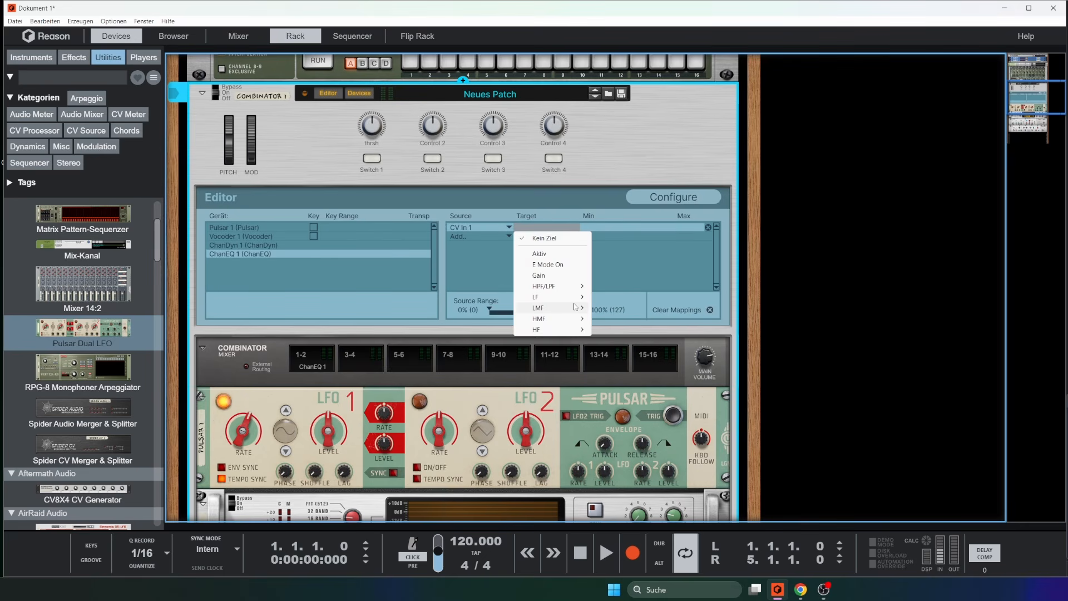
mouse_move(578, 308)
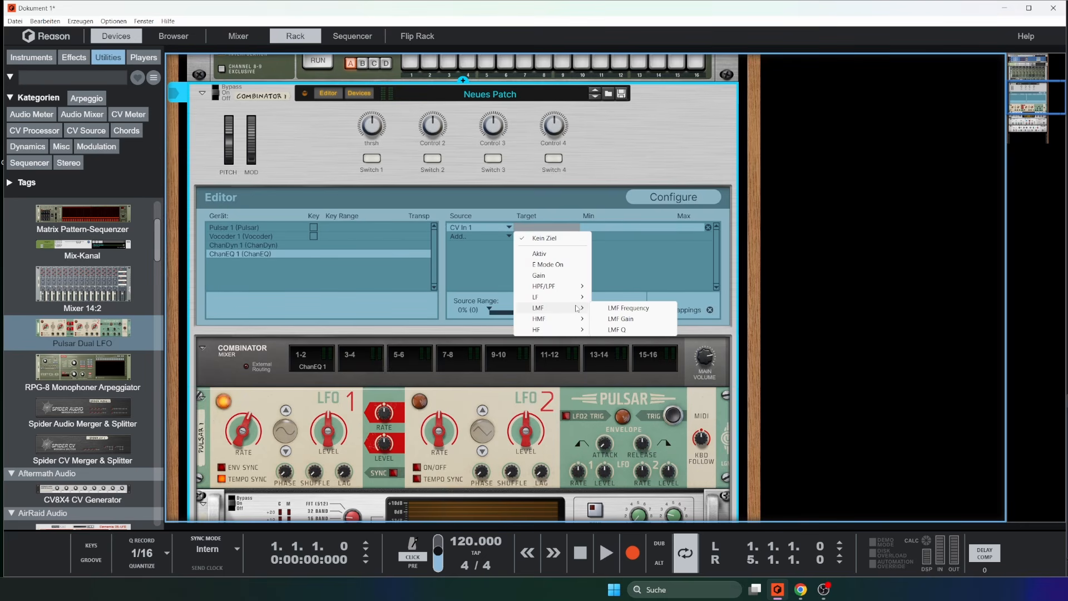
click(620, 309)
Turn up the Pulsar's LFO 1 level and watch how it modulates the Channel EQ's LMF frequency knob.
scroll(620, 218, down, 5)
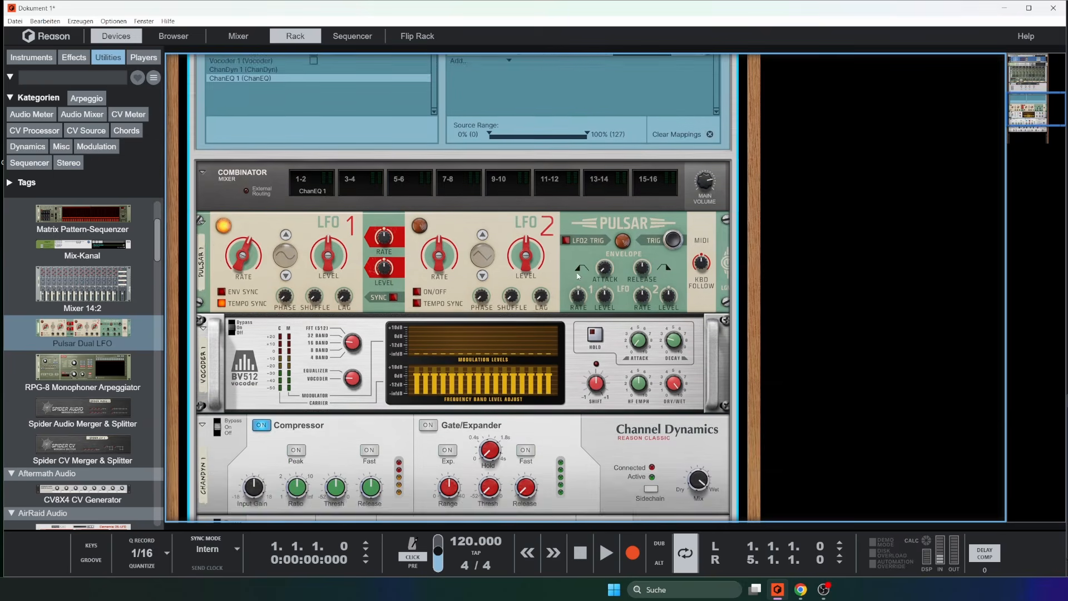
scroll(407, 252, up, 4)
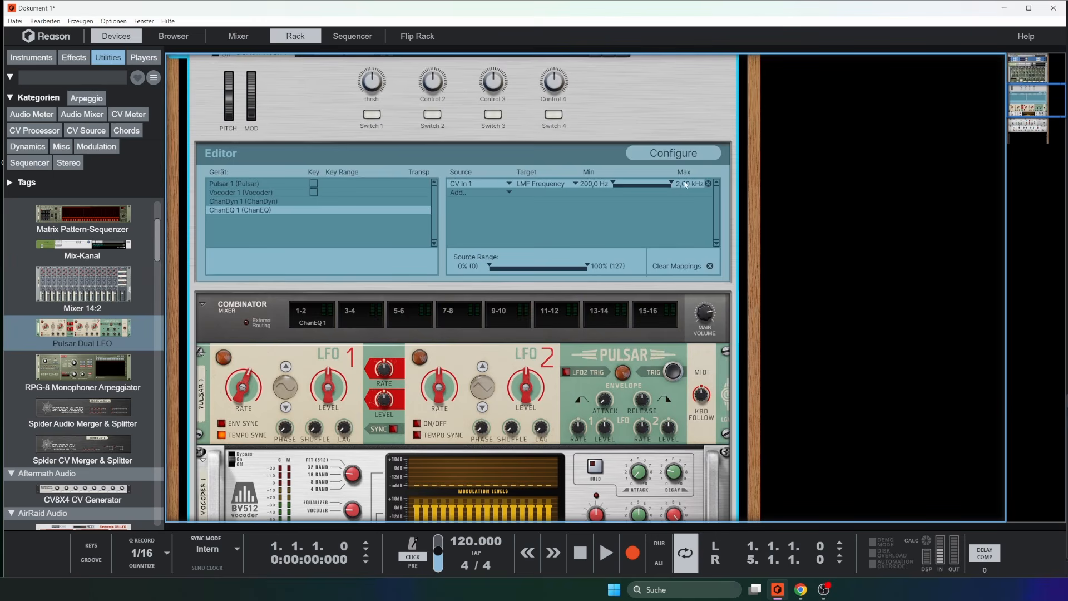
scroll(454, 415, down, 7)
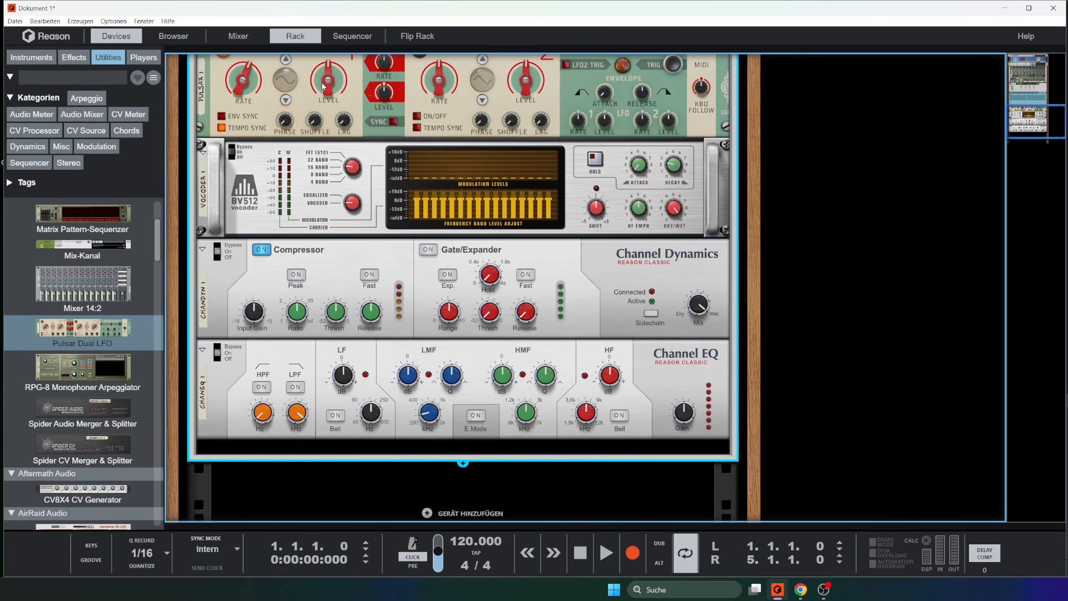
click(384, 92)
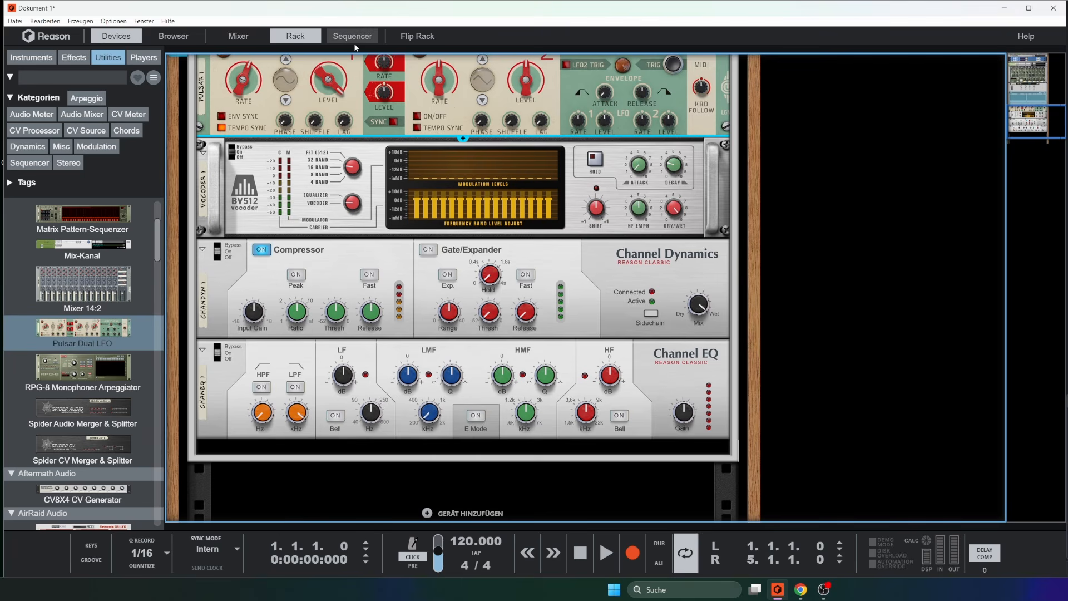
scroll(330, 137, up, 2)
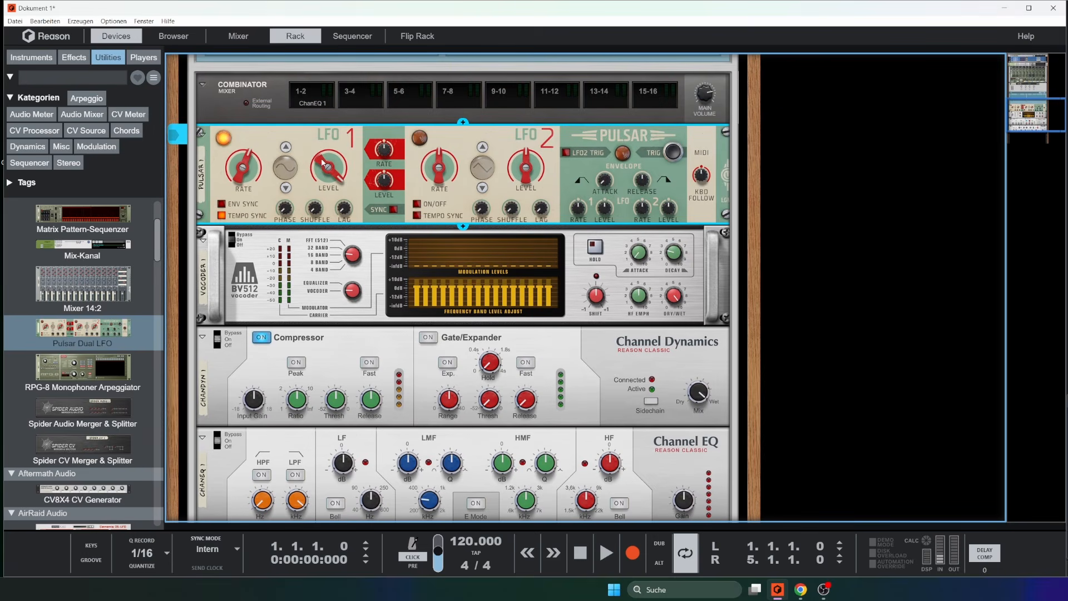
mouse_move(322, 162)
Move the LFO 1 cable from Source CV1 to the Channel EQ's LMF Freq CV input on the rack's back.
key(Tab)
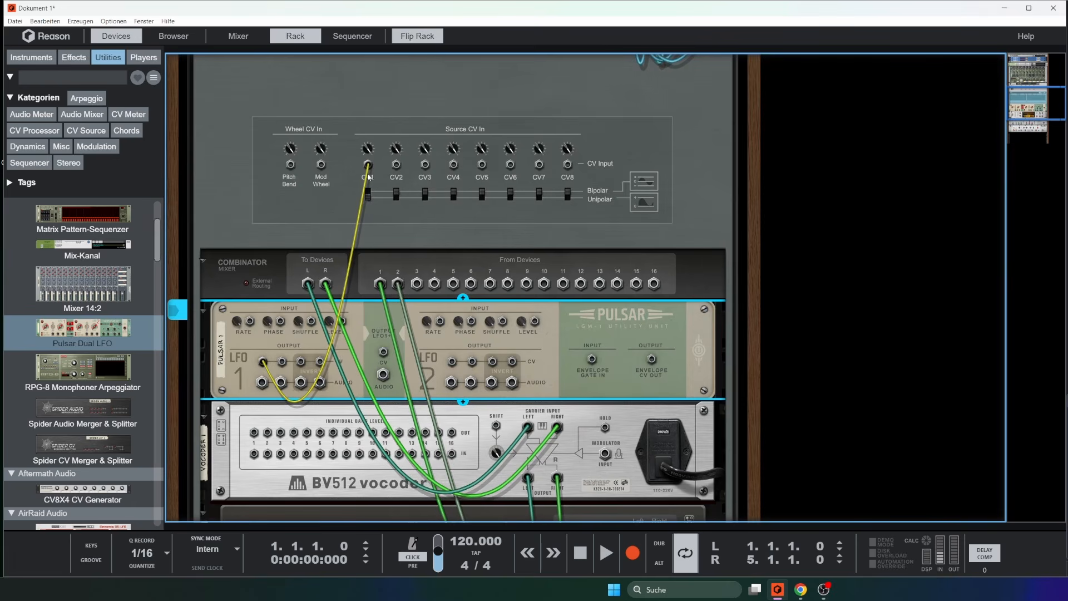
scroll(355, 218, down, 6)
drag(368, 166, 347, 418)
key(Tab)
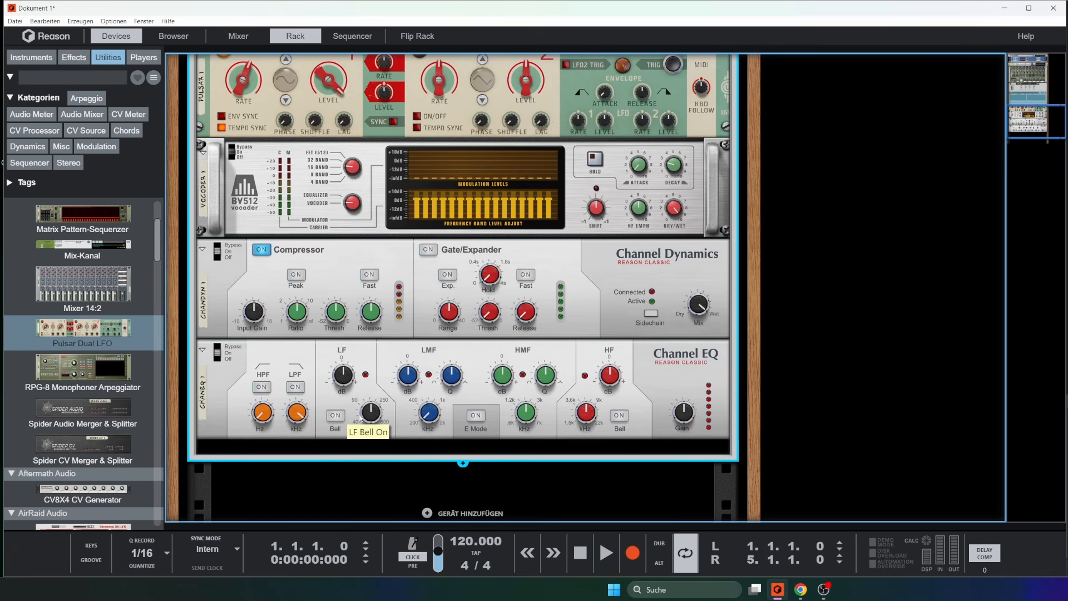
Examine the direct LMF Freq connection from both rack sides and try turning the Channel EQ's LMF frequency knob.
scroll(389, 400, up, 3)
scroll(408, 388, down, 5)
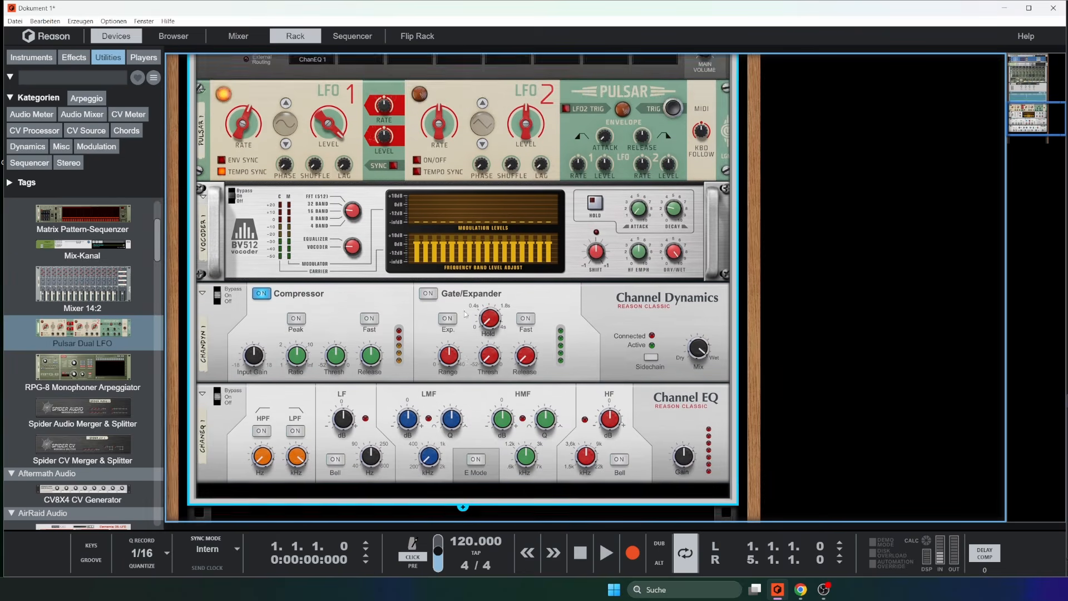
key(Tab)
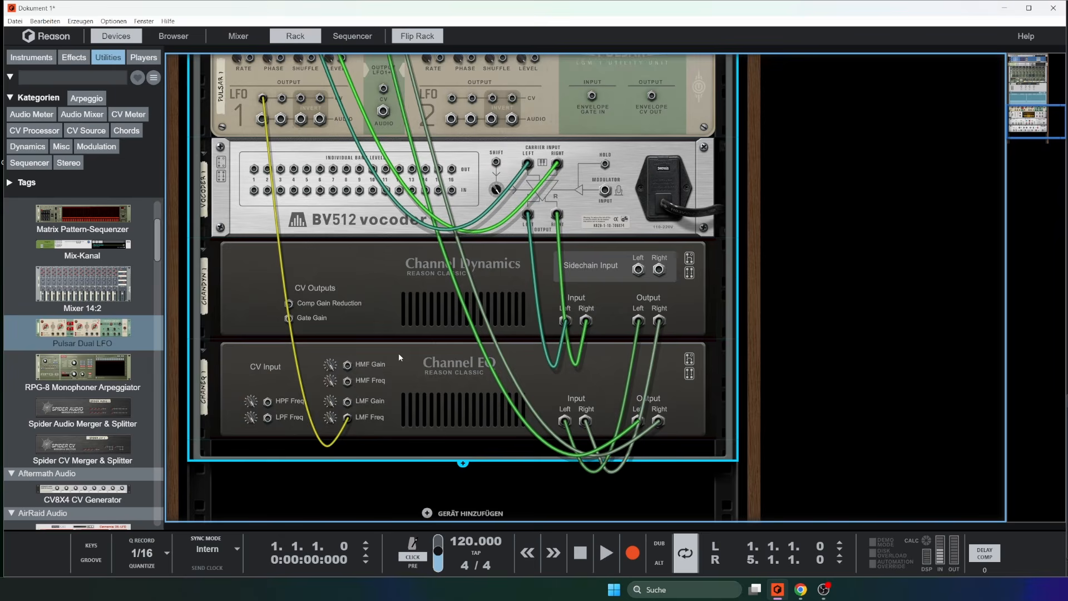
key(Tab)
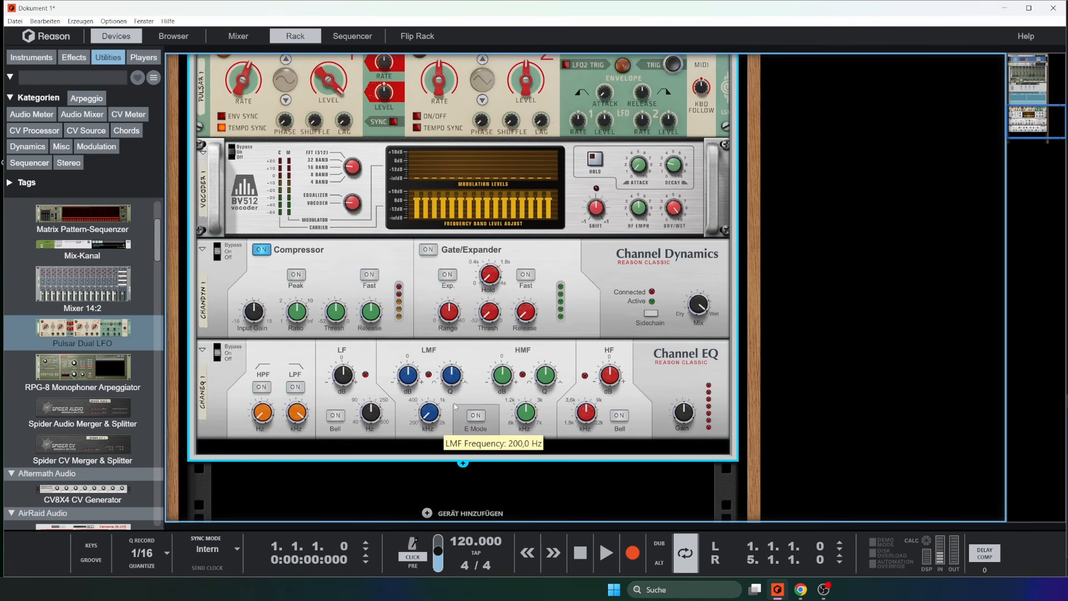
mouse_move(438, 413)
mouse_down()
mouse_move(438, 358)
mouse_move(440, 434)
mouse_up()
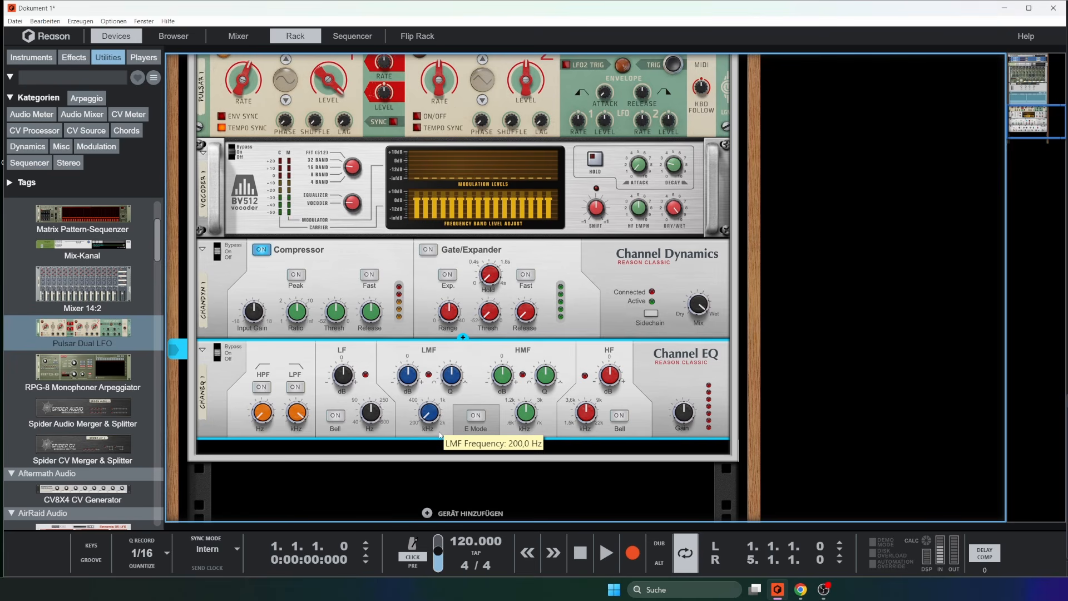
Reconnect the LFO 1 cable to the Combinator's Source CV1 input and check the Channel EQ's LMF frequency knob from the front.
key(Tab)
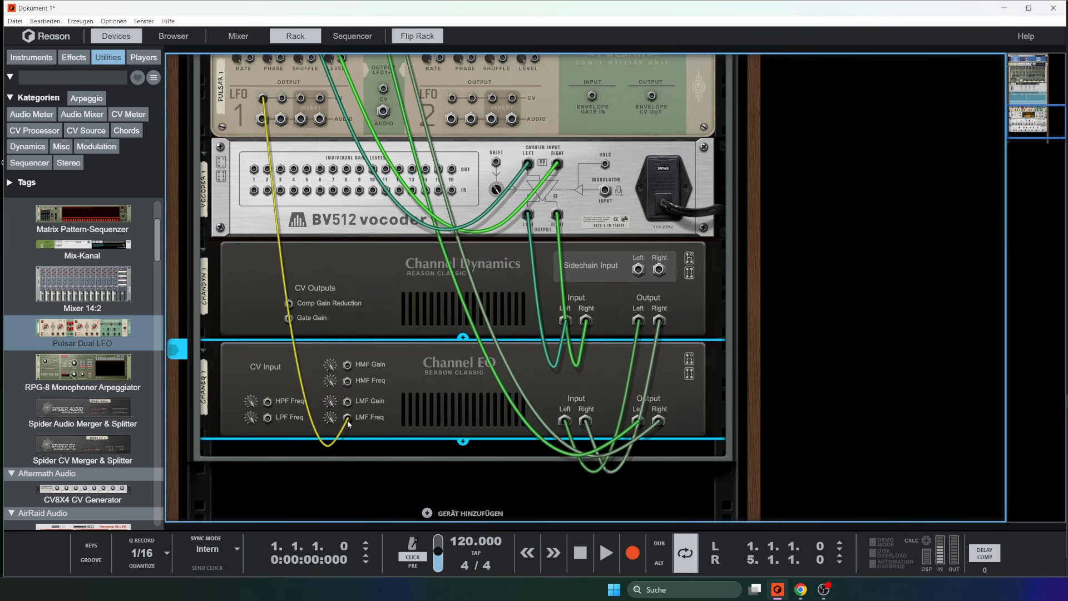
drag(347, 415, 367, 296)
scroll(401, 280, up, 5)
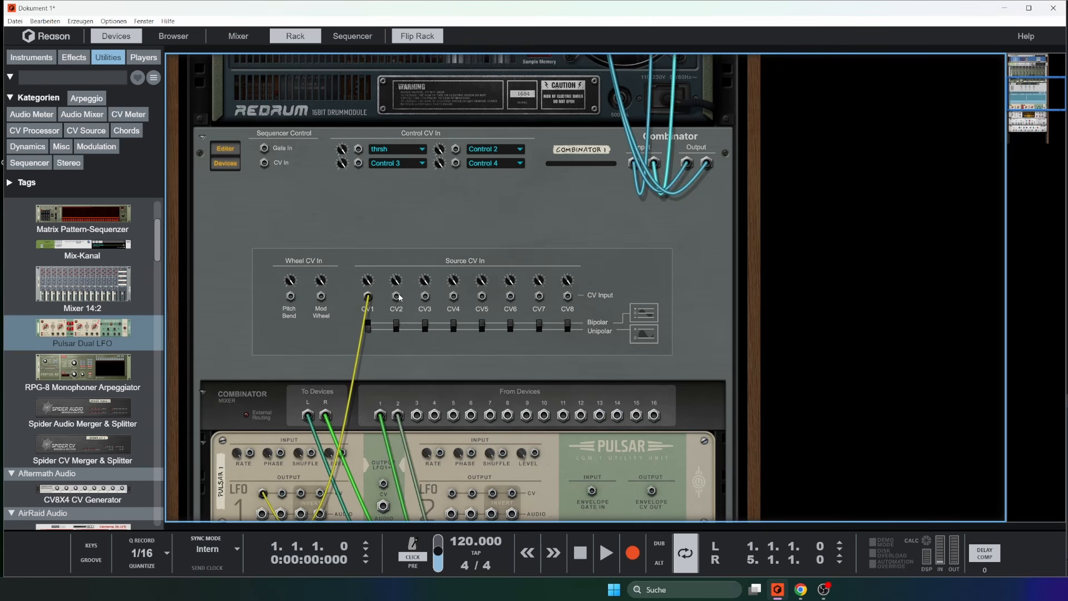
scroll(387, 286, down, 4)
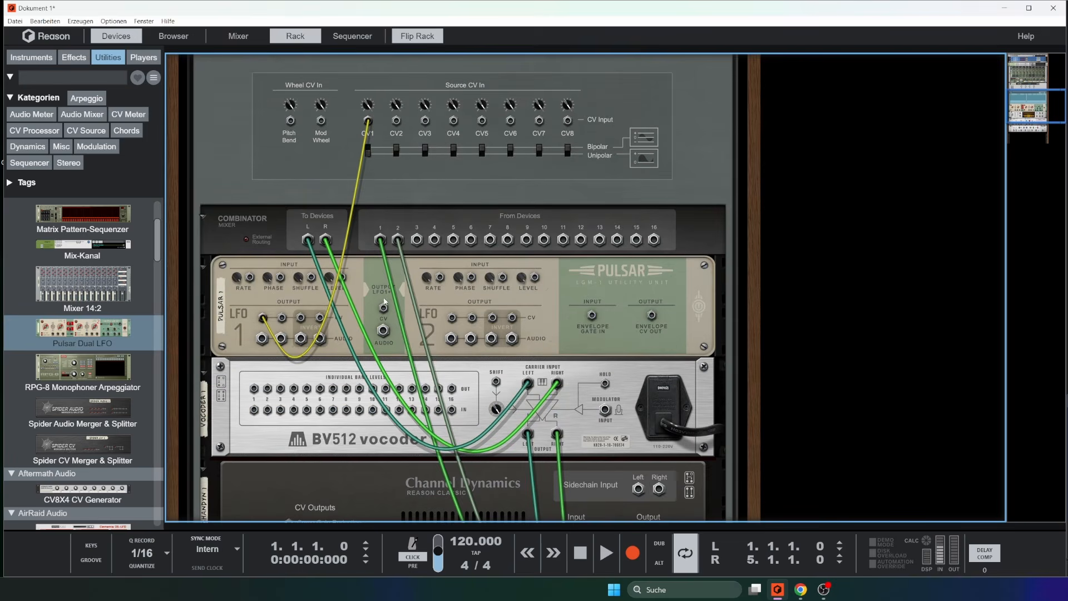
key(Tab)
scroll(398, 410, down, 3)
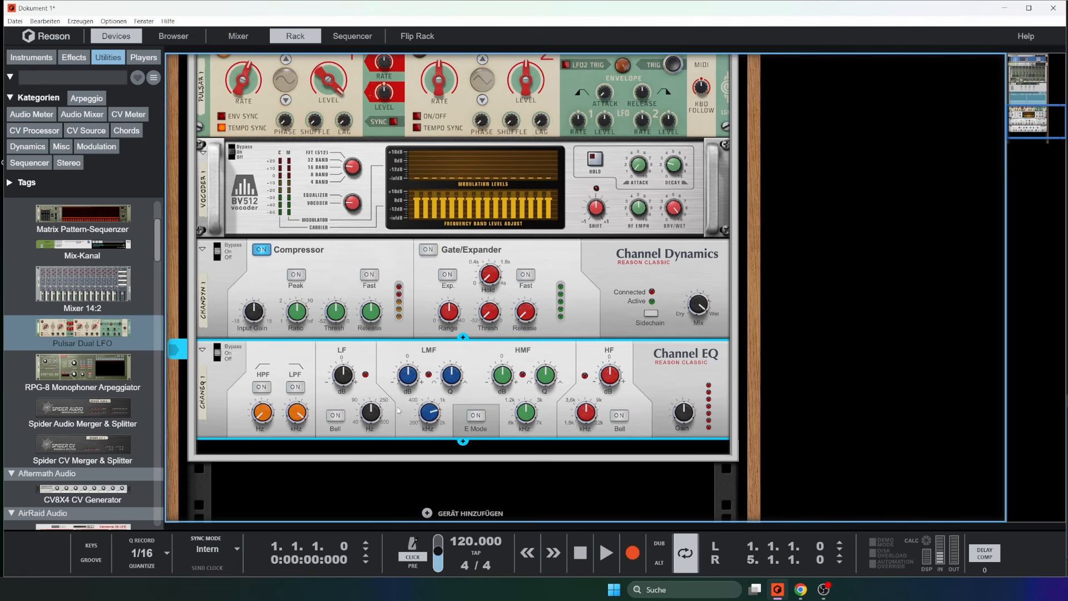
mouse_move(422, 412)
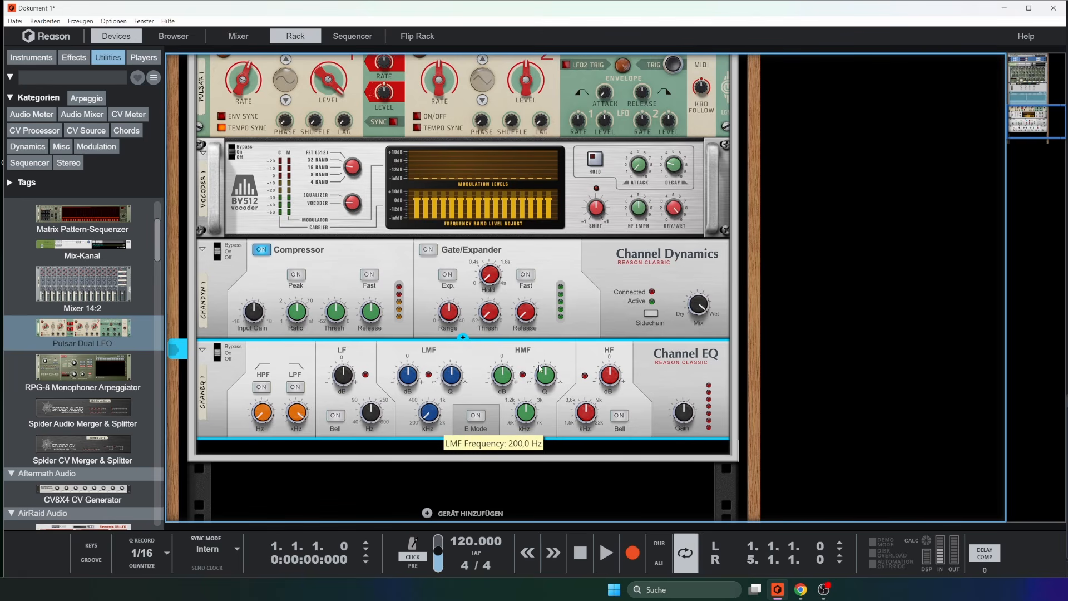
Open the Combinator's panel configuration and remove the PITCH and MOD wheels.
scroll(507, 411, up, 8)
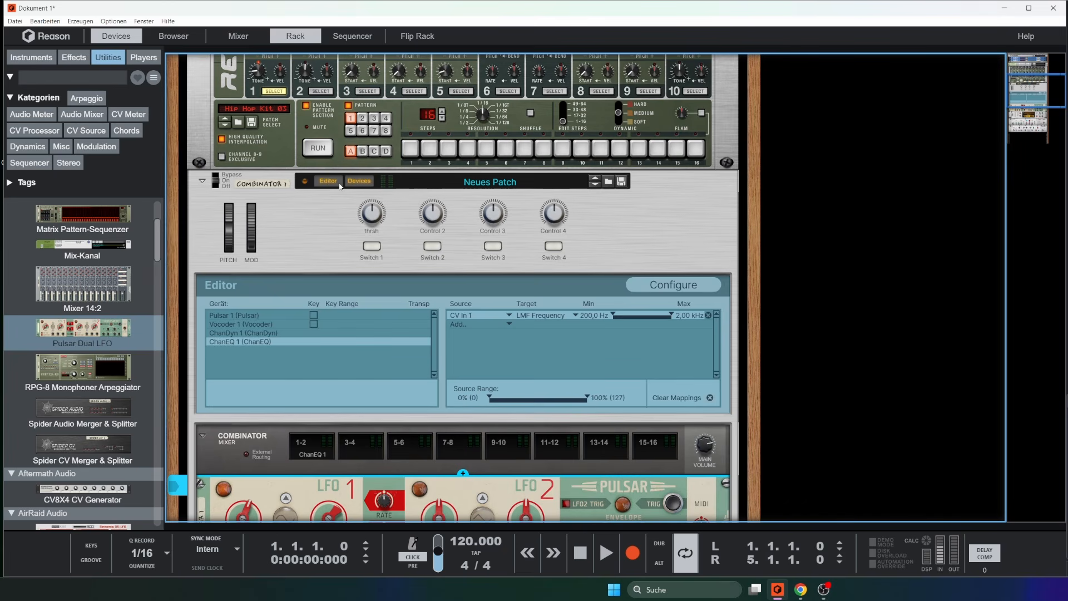
click(648, 287)
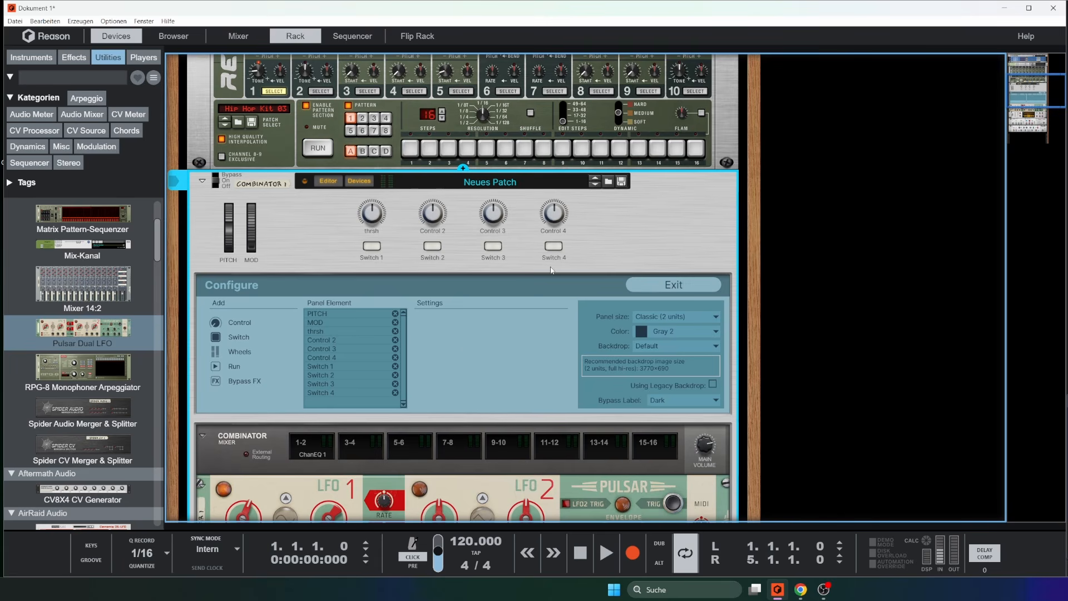
click(376, 216)
click(226, 228)
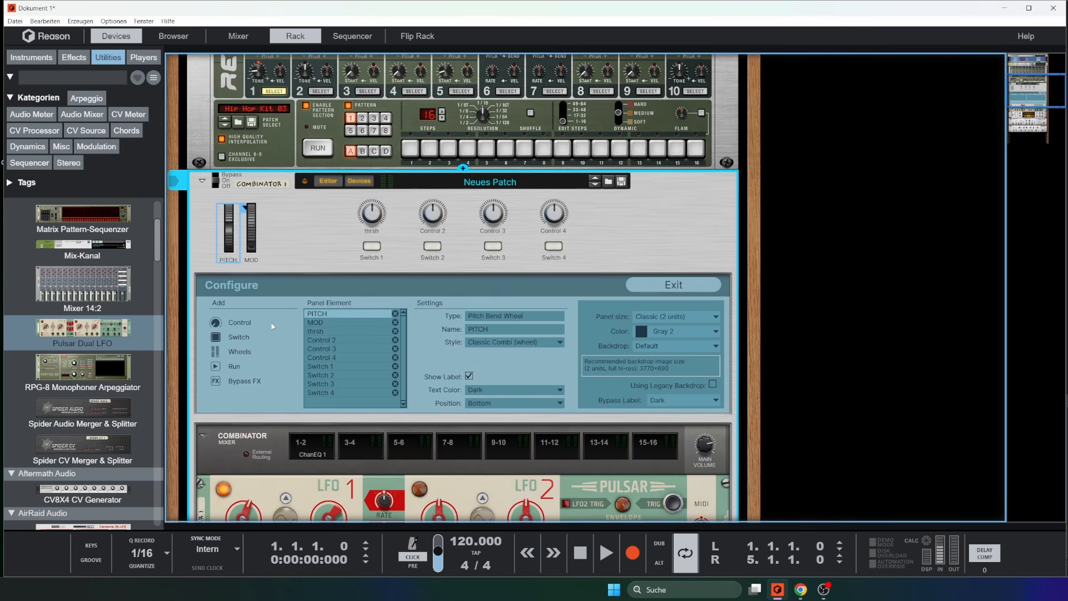
key(Delete)
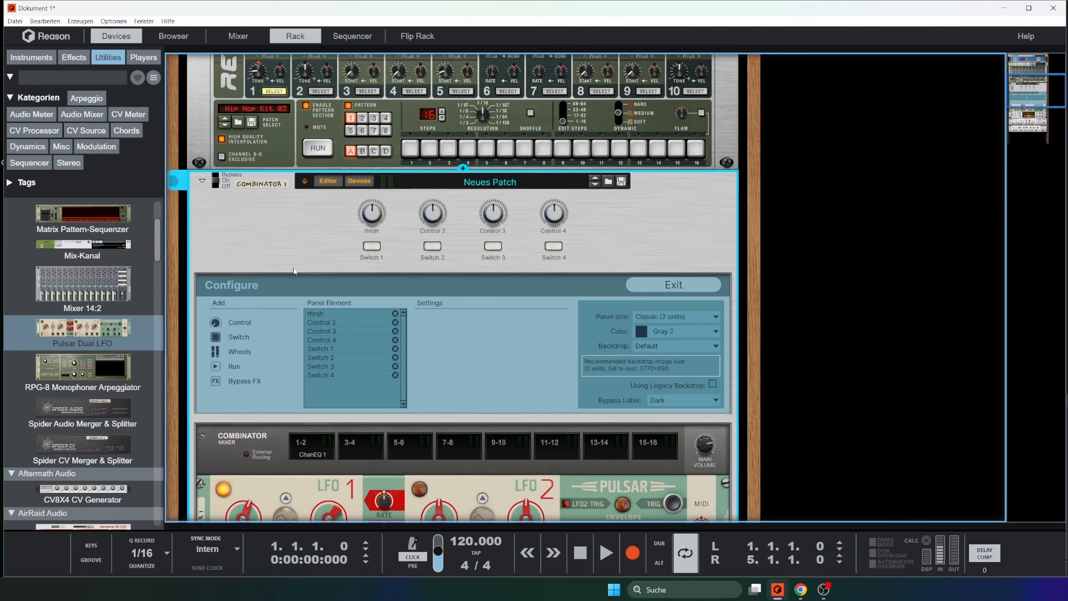
Delete the thrsh, Control 2, Control 3 and Control 4 knobs from the Combinator panel.
click(383, 223)
key(Delete)
click(433, 214)
key(Delete)
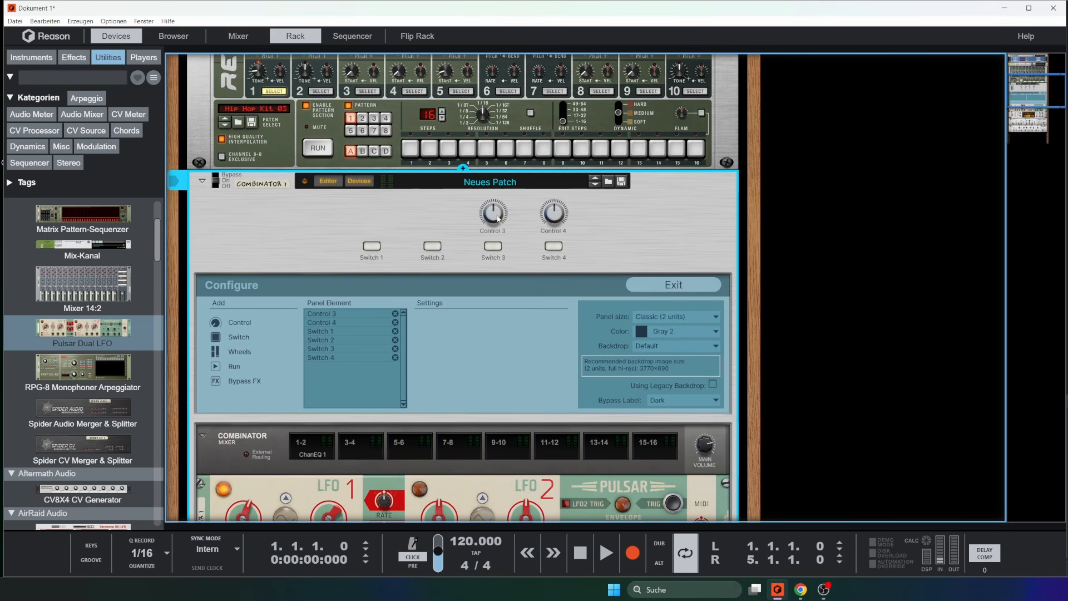
click(498, 218)
key(Delete)
click(553, 213)
key(Delete)
Delete Switch 1 through Switch 4 so that the Combinator panel has no default switches.
click(553, 246)
key(Delete)
click(493, 245)
key(Delete)
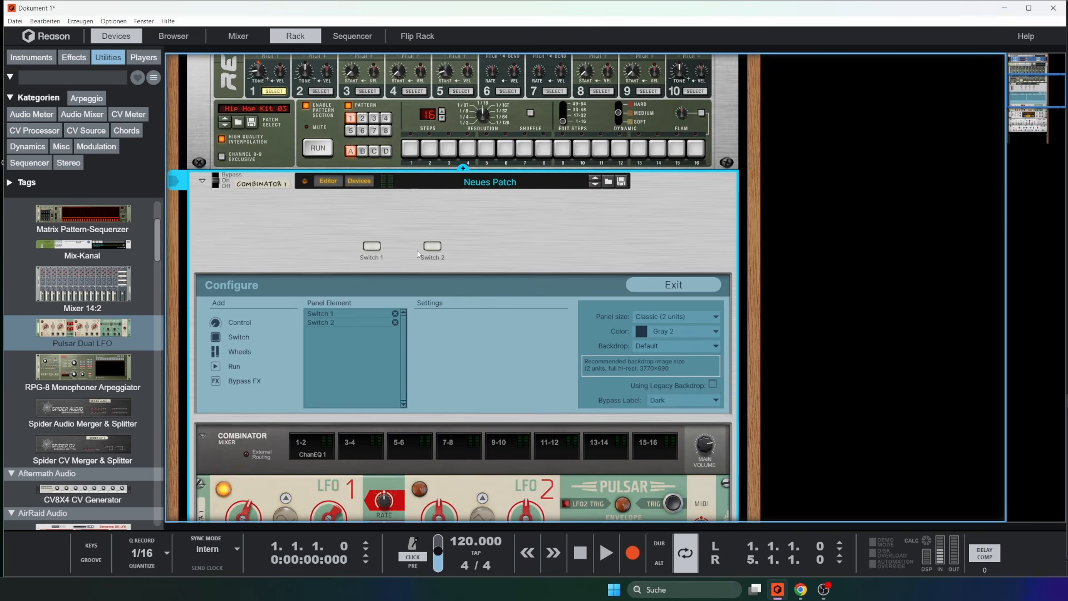
click(427, 248)
key(Delete)
click(379, 249)
key(Delete)
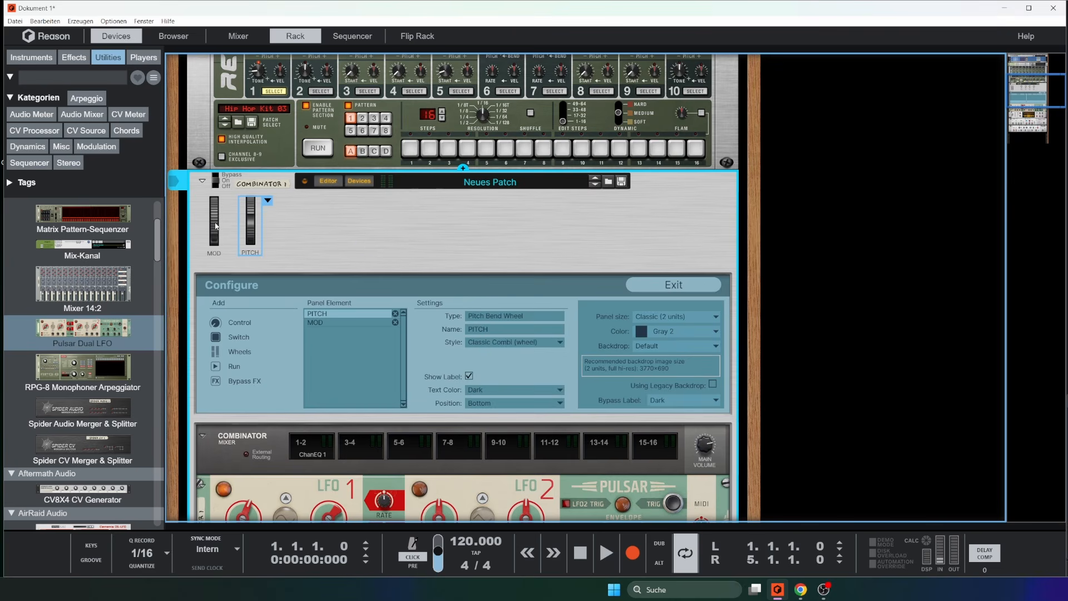
Place the MOD wheel just right of the PITCH wheel, try the Dark and Light styles, and set its style to Compact (wheel).
drag(216, 226, 273, 225)
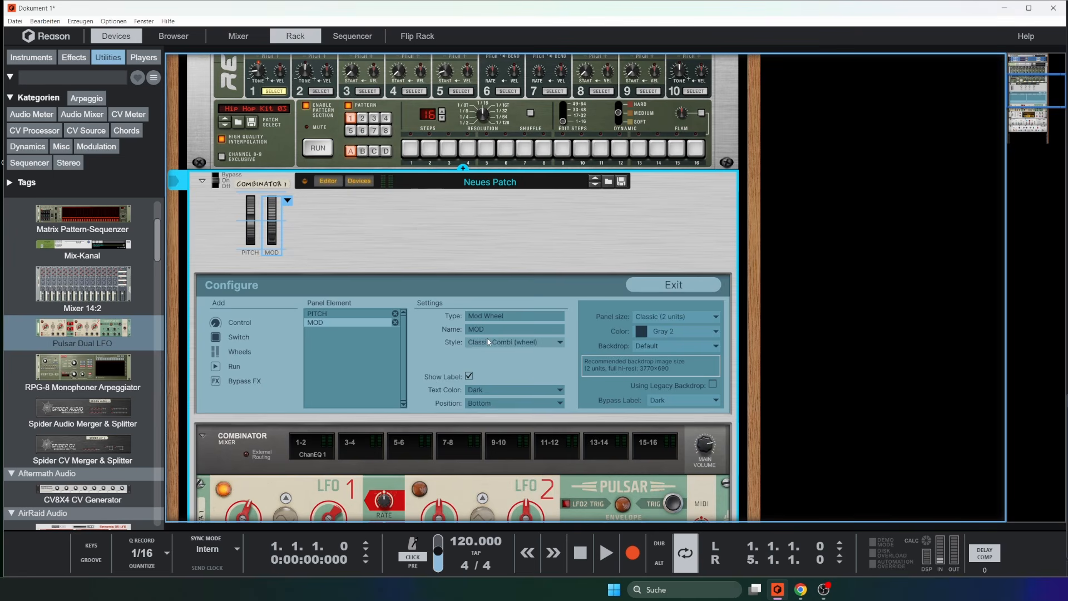
click(514, 342)
click(498, 382)
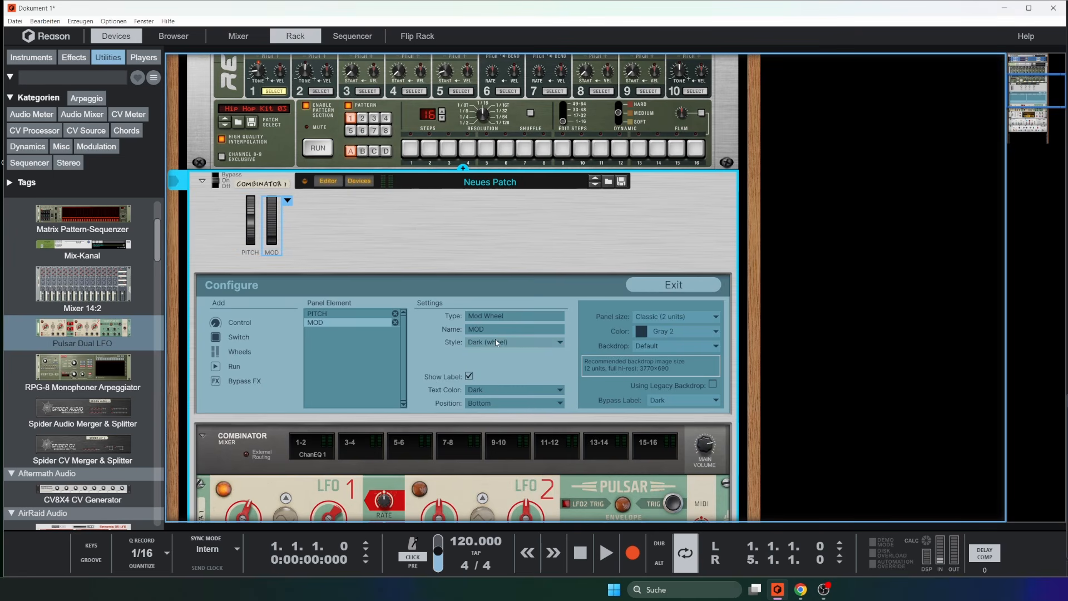
click(495, 340)
click(489, 399)
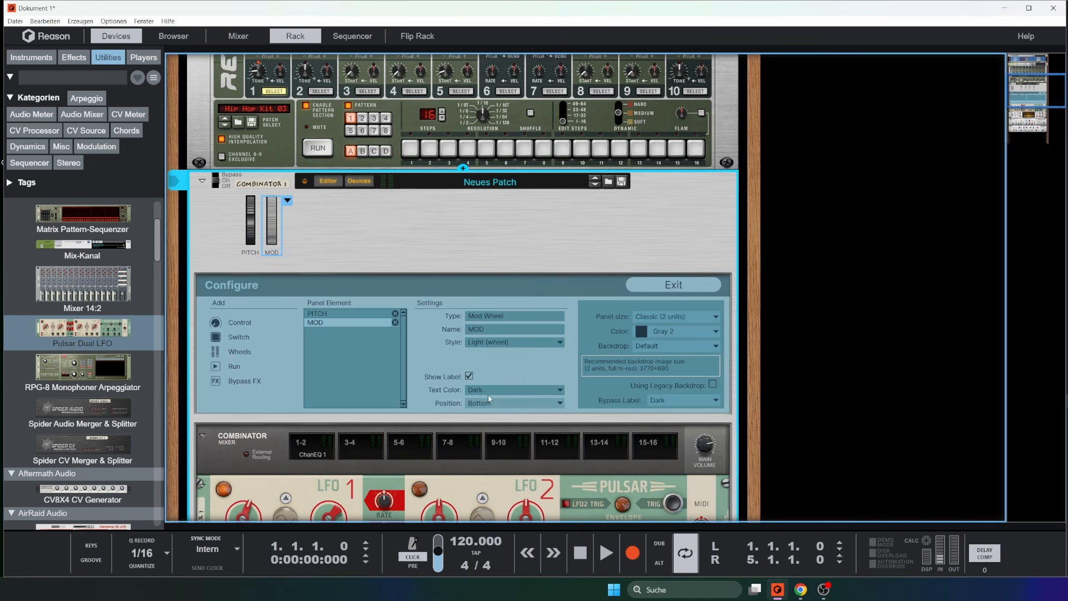
click(501, 342)
click(497, 360)
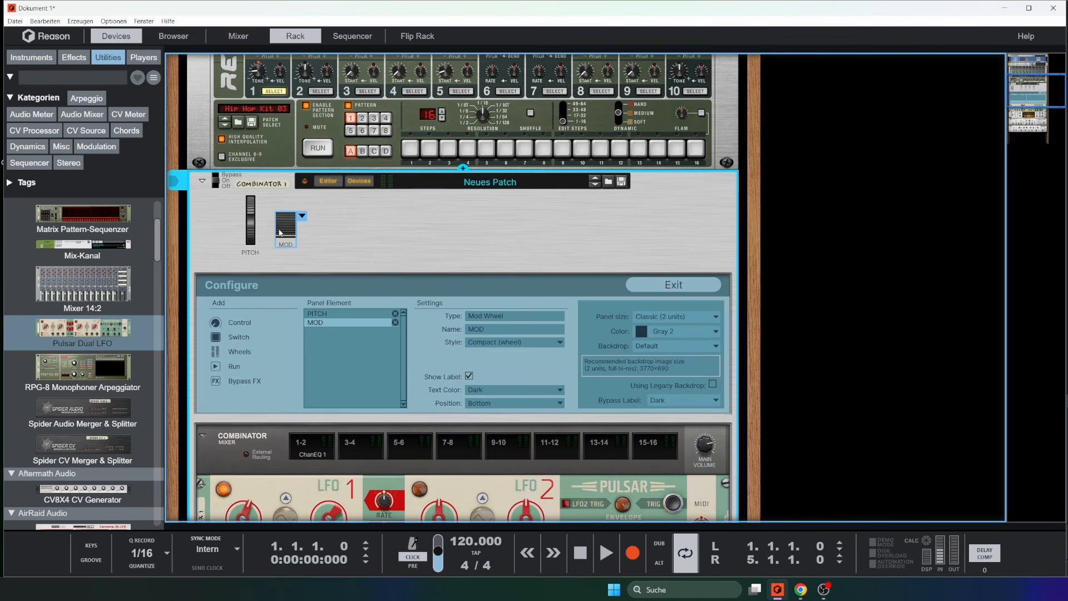
mouse_move(269, 239)
mouse_down()
mouse_move(288, 266)
mouse_move(366, 282)
mouse_move(277, 246)
mouse_up()
Try the Light text color for the MOD wheel's label and set it back to Dark.
click(506, 396)
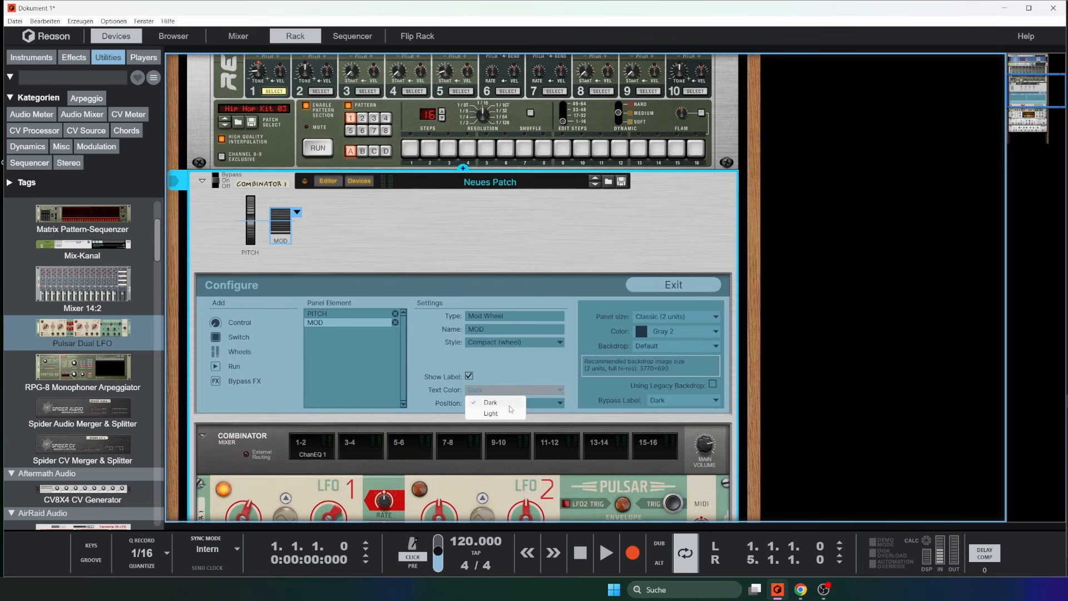
click(507, 413)
click(515, 395)
click(513, 402)
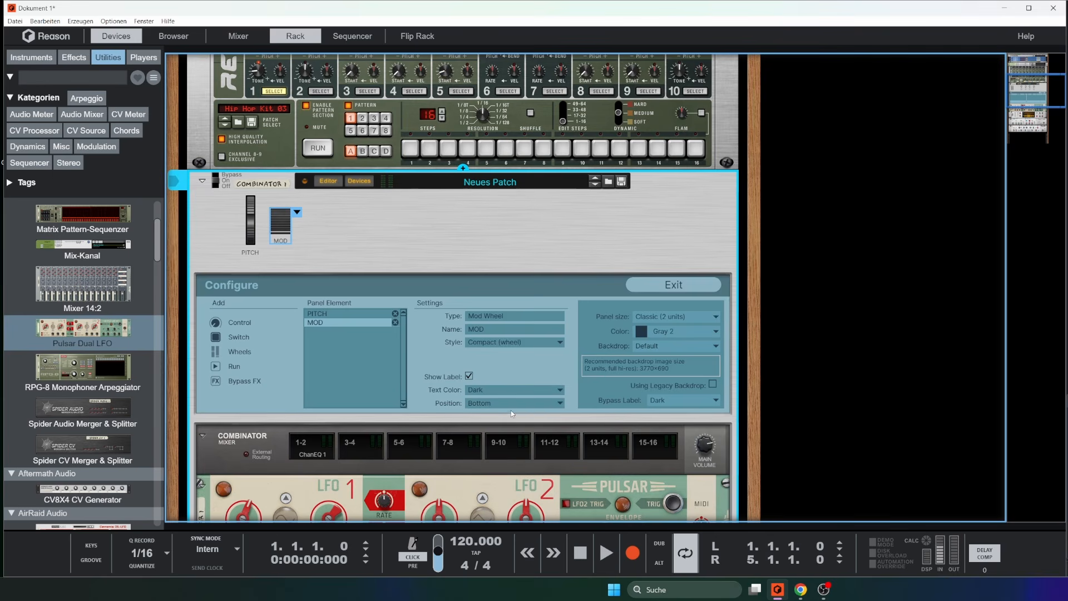
Try the MOD label at Left, Right and Top, return it to Bottom, and switch the label off and on again.
click(514, 404)
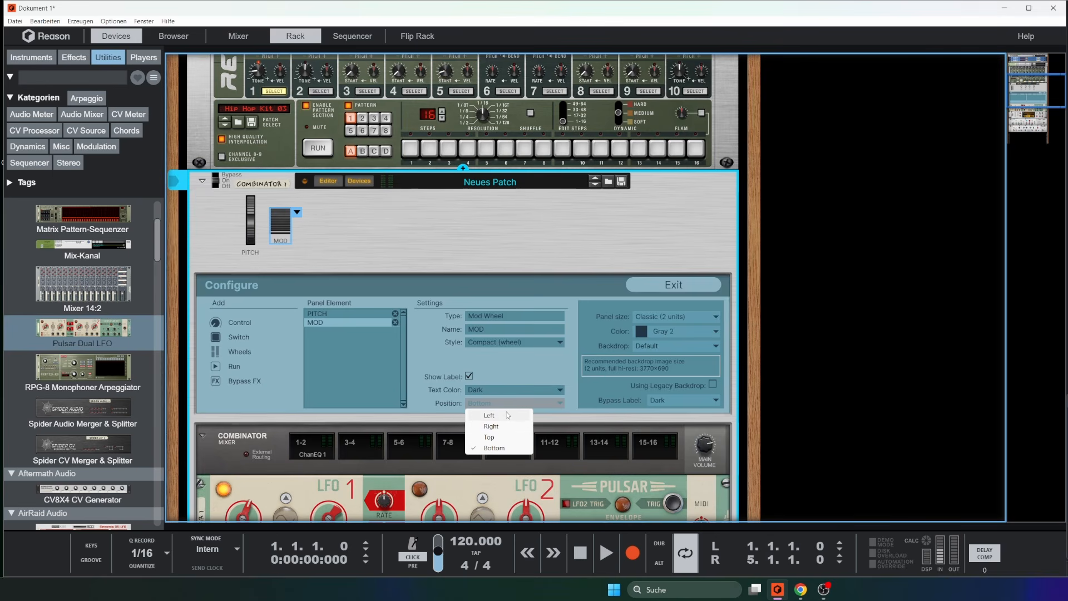
click(506, 414)
click(509, 404)
click(506, 426)
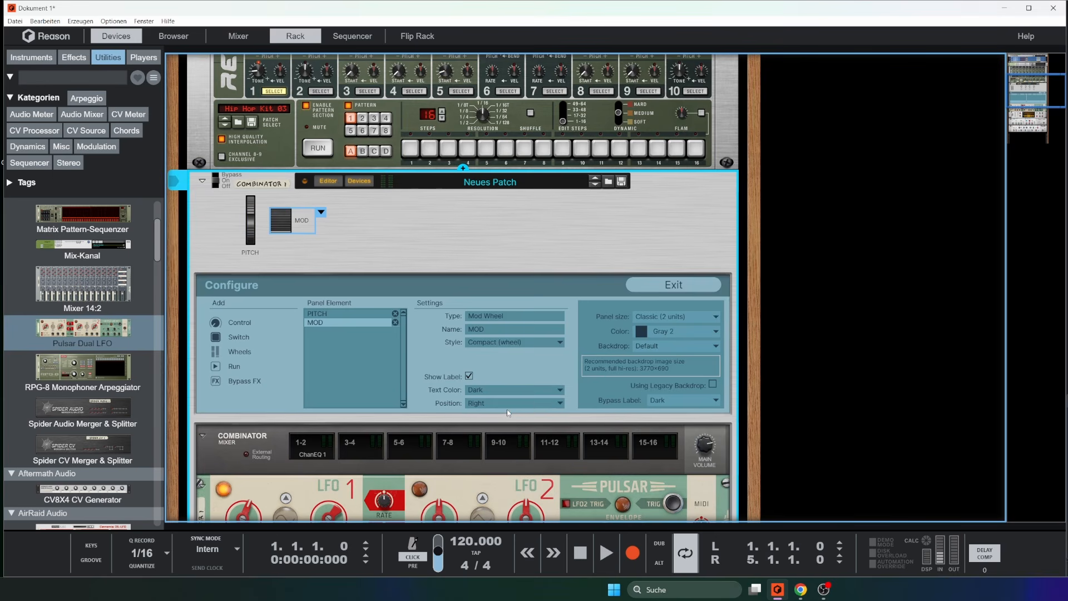
click(506, 406)
click(507, 436)
click(507, 404)
click(506, 447)
click(469, 376)
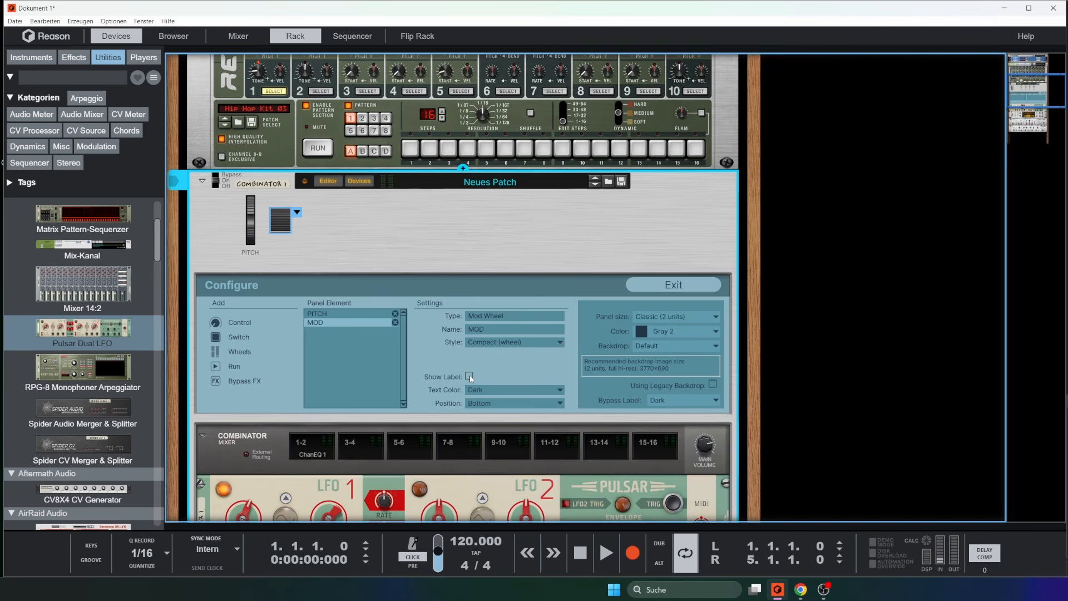
click(470, 377)
Try a Bypass FX button to the right of the MOD wheel, look over the effects below, and delete the button.
drag(341, 208, 351, 211)
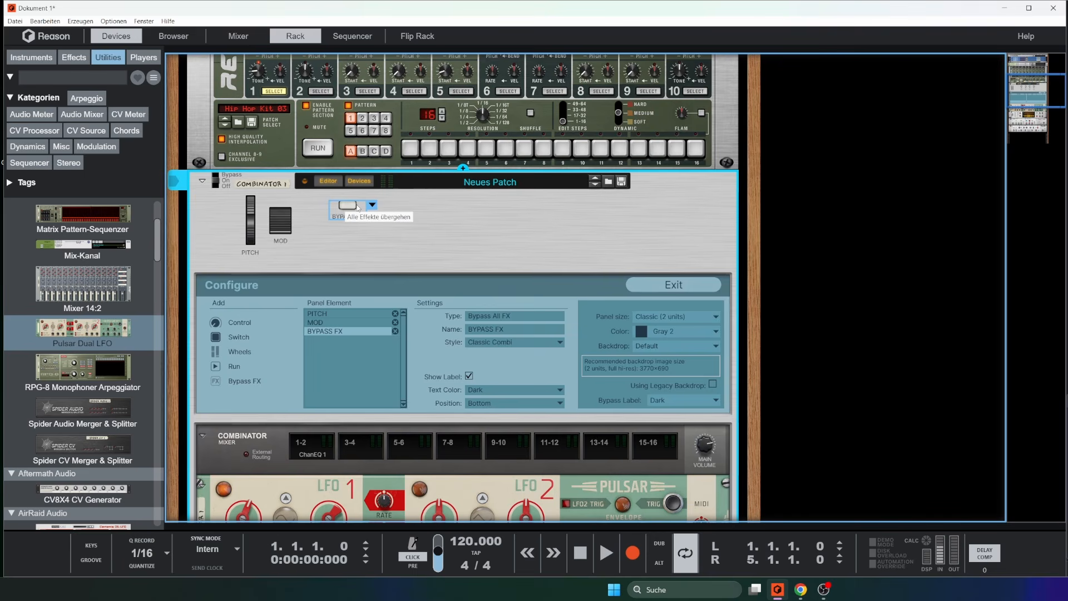
scroll(506, 305, down, 5)
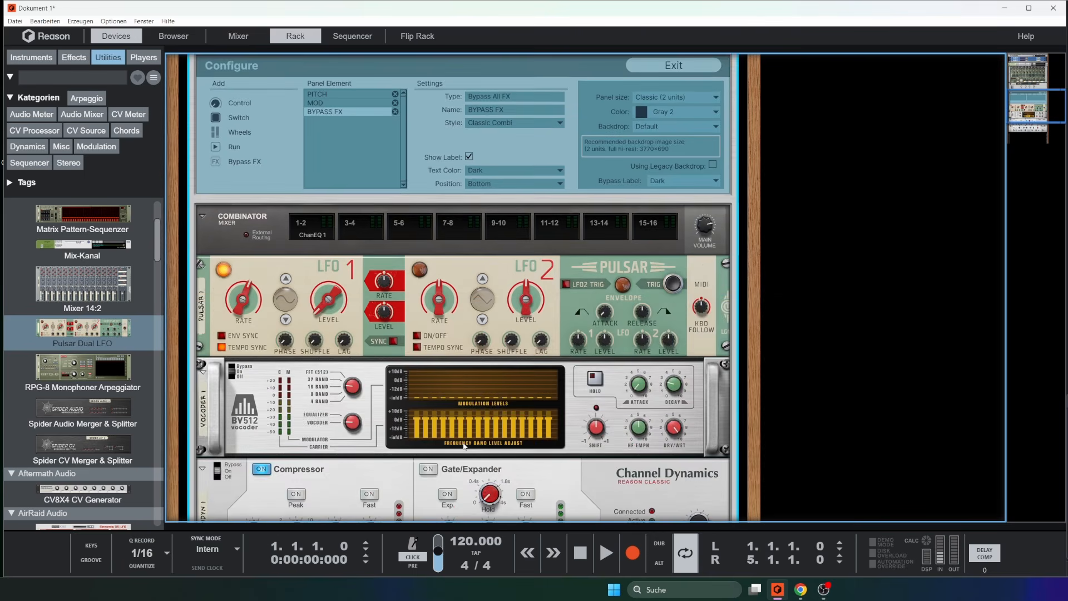
scroll(506, 305, up, 5)
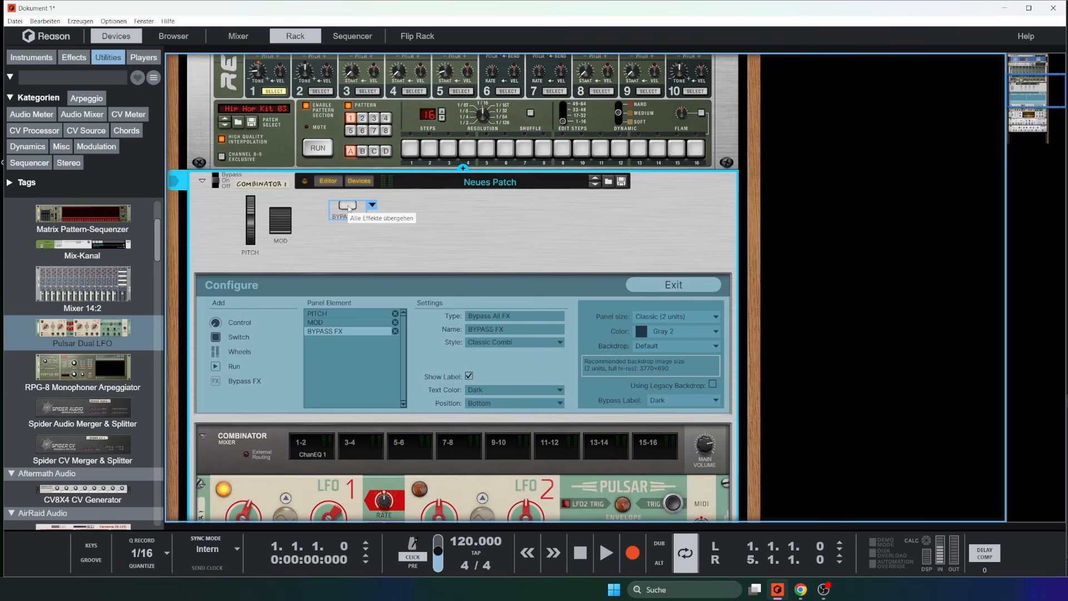
key(Delete)
Add a Run button to the Combinator panel right of the MOD wheel and look over the devices in the rack.
click(216, 367)
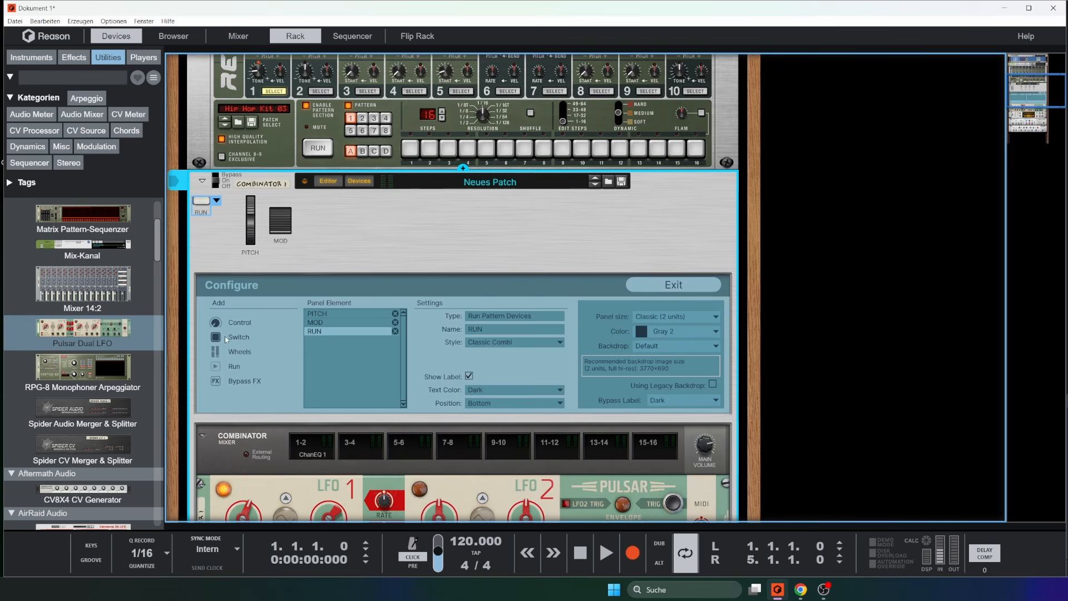
drag(196, 202, 343, 202)
scroll(392, 335, down, 10)
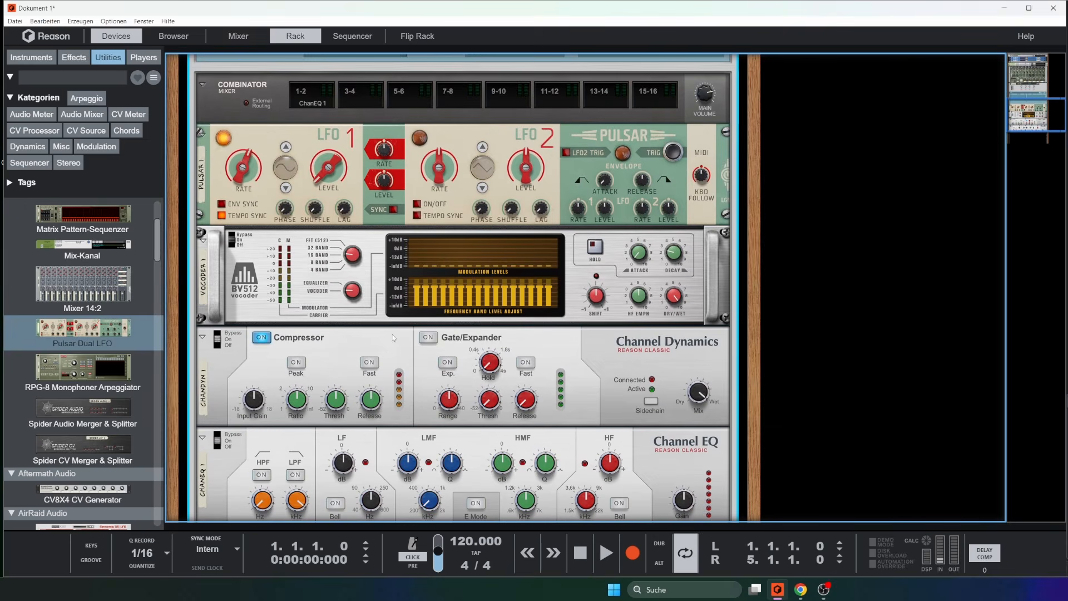
scroll(454, 356, down, 2)
scroll(108, 363, up, 3)
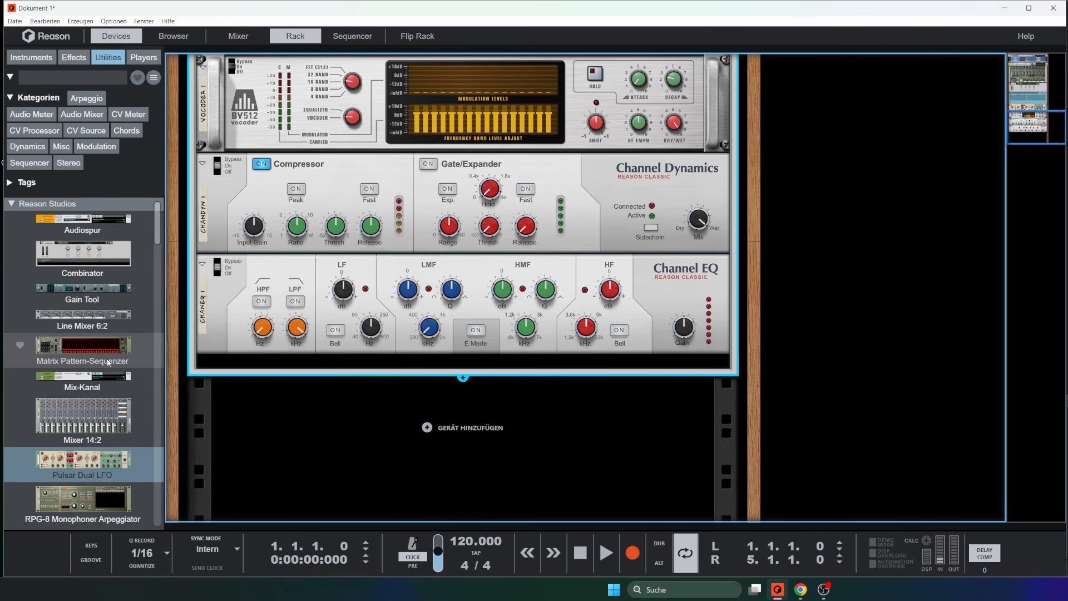
scroll(349, 299, up, 12)
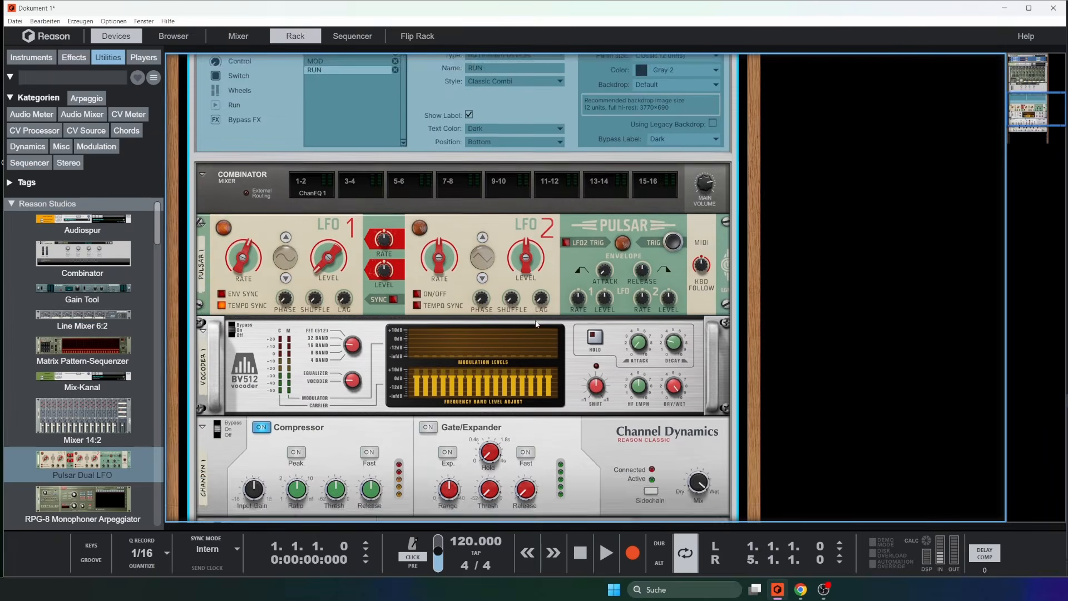
scroll(349, 299, down, 1)
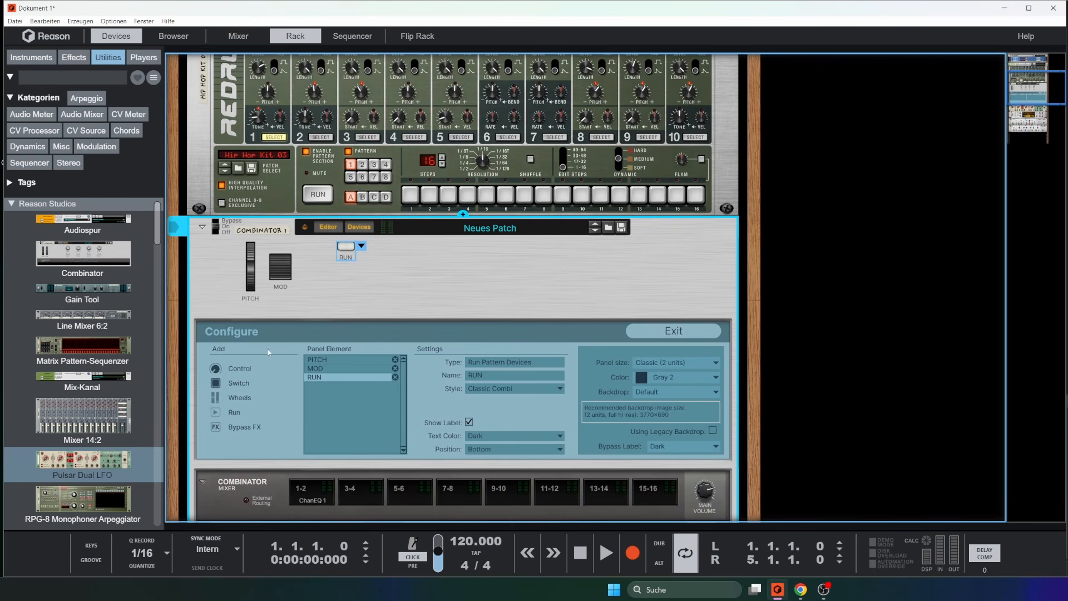
Add a switch to the Combinator panel and place it below the RUN button.
click(216, 384)
drag(209, 249, 360, 275)
right_click(370, 276)
click(348, 329)
click(352, 272)
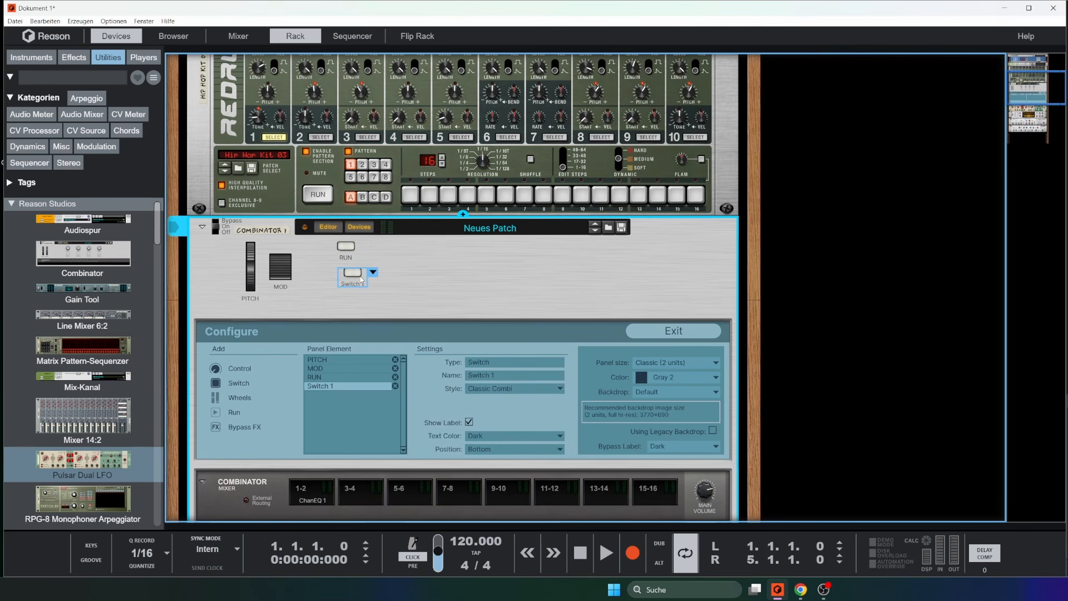
Try the Nordic Dark Top and Poly Gray styles on Switch 1 and set its style to Small Red.
click(511, 388)
click(609, 328)
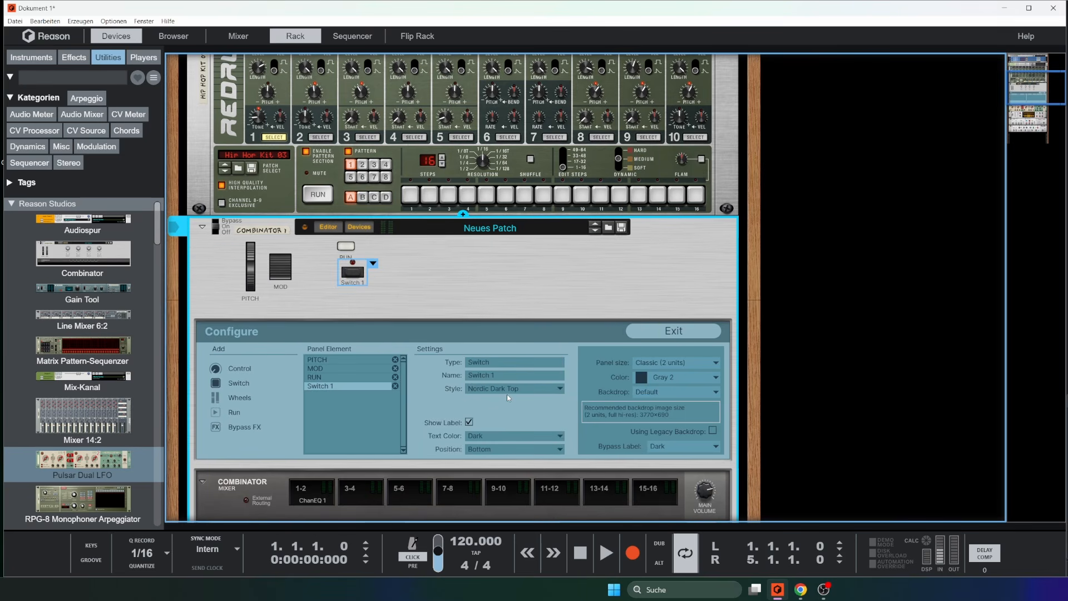
click(506, 390)
click(592, 318)
click(506, 389)
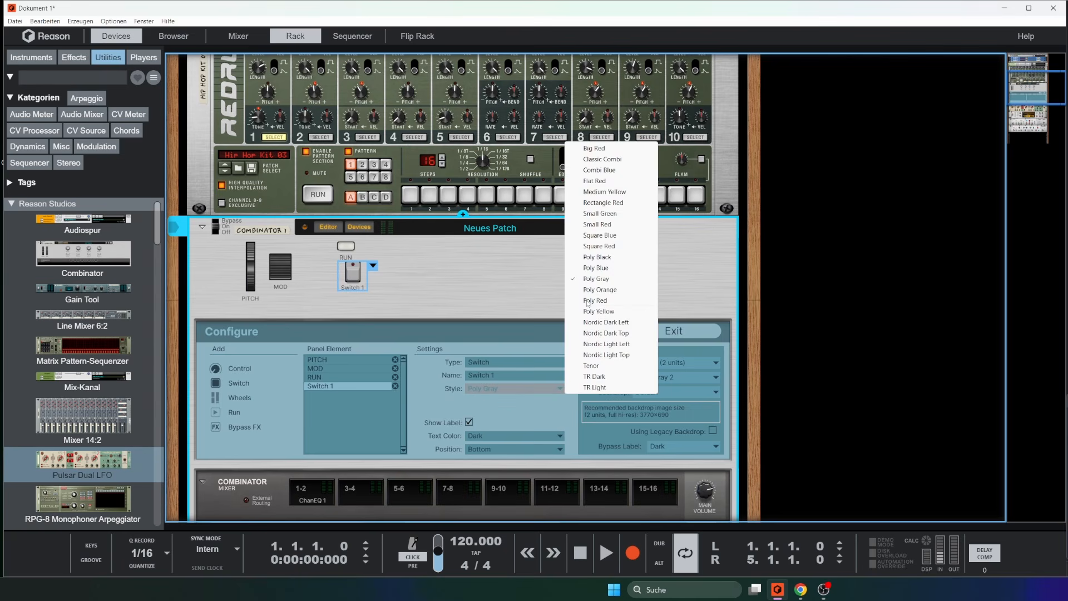
click(581, 287)
Try Switch 1 at several positions on the panel and leave it diagonally below and to the right of the RUN button.
drag(360, 275, 401, 269)
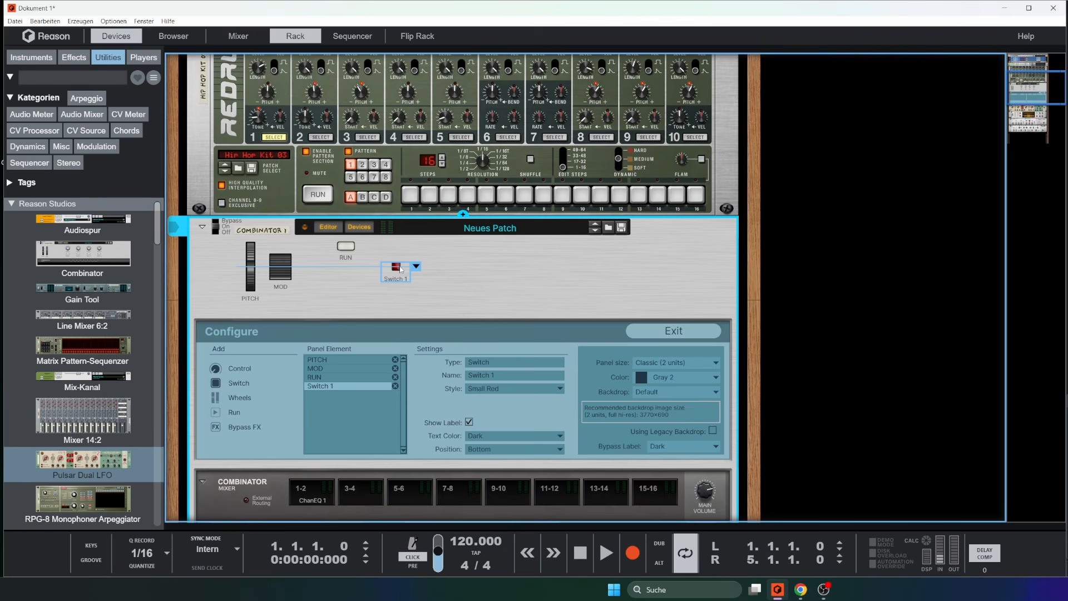
drag(400, 270, 398, 269)
drag(396, 267, 398, 248)
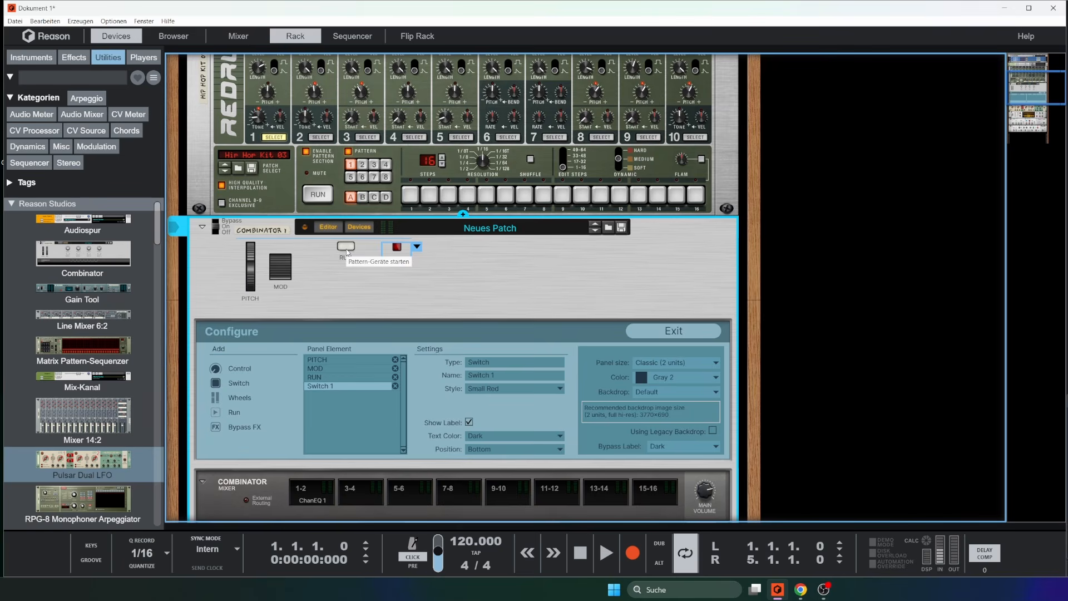
drag(392, 251, 378, 274)
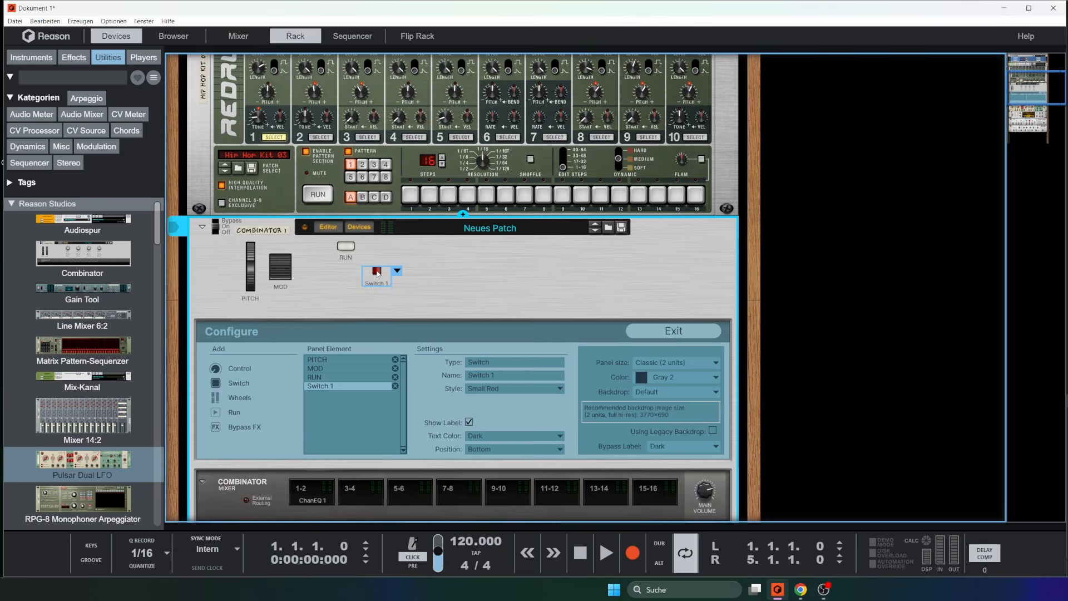
Select the RUN button and Switch 1 together and align them horizontally.
click(397, 272)
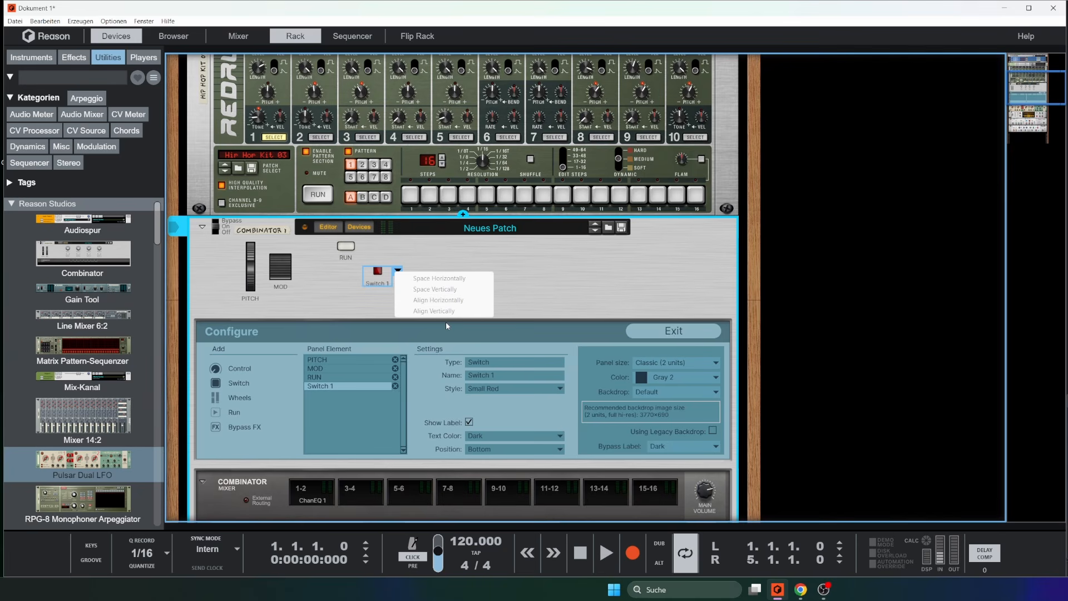
click(422, 246)
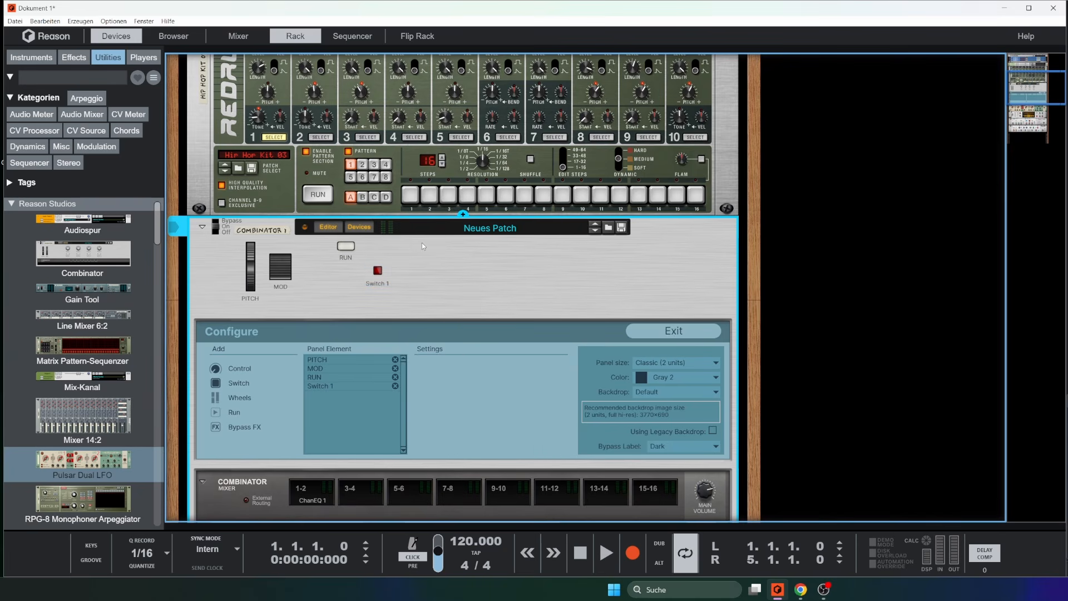
drag(402, 248, 326, 286)
click(361, 246)
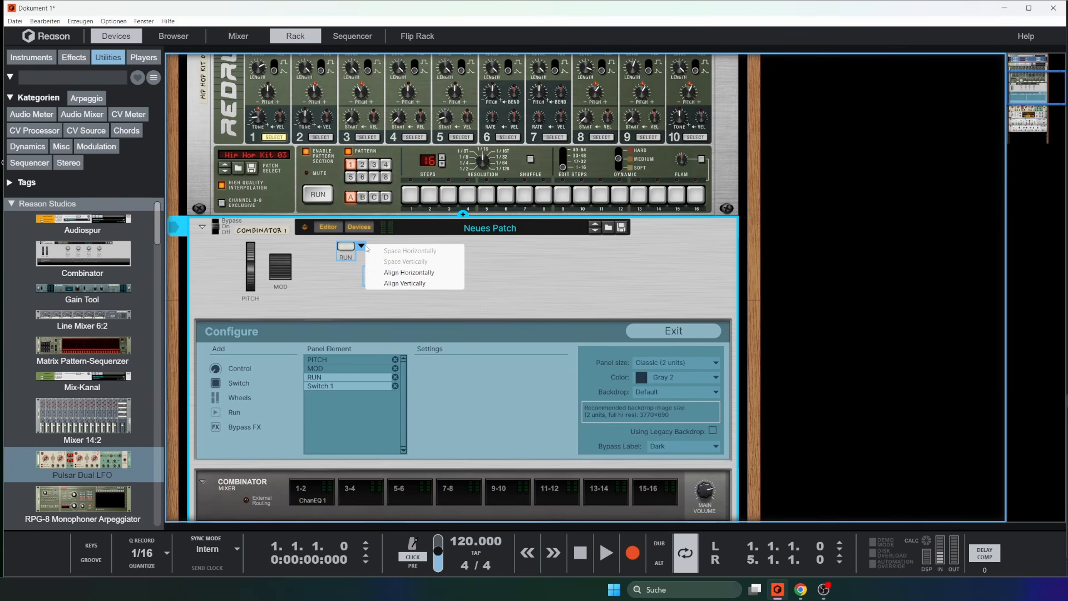
click(420, 273)
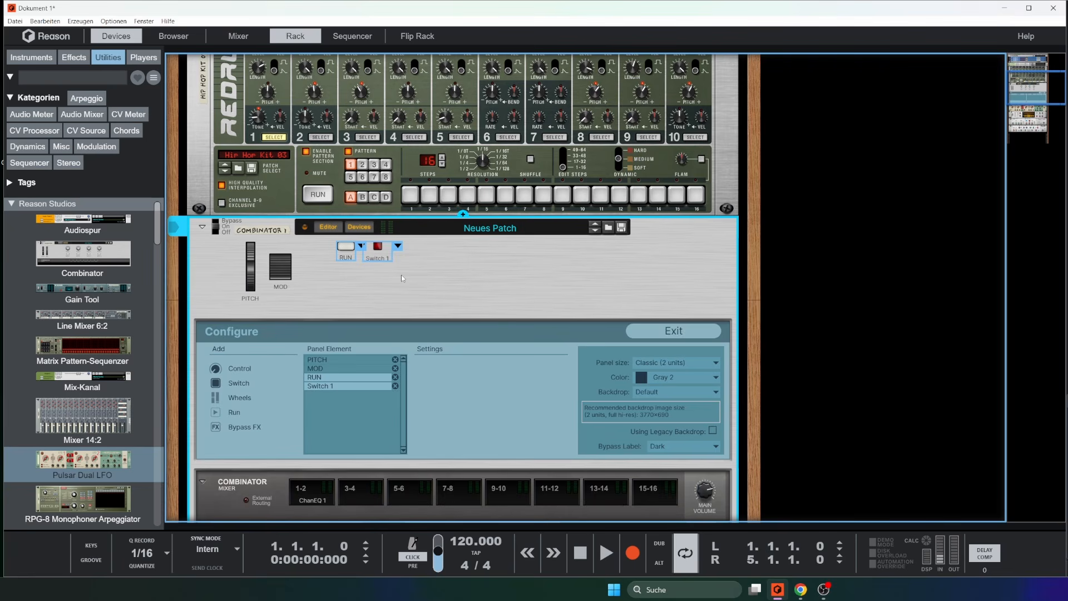
click(340, 251)
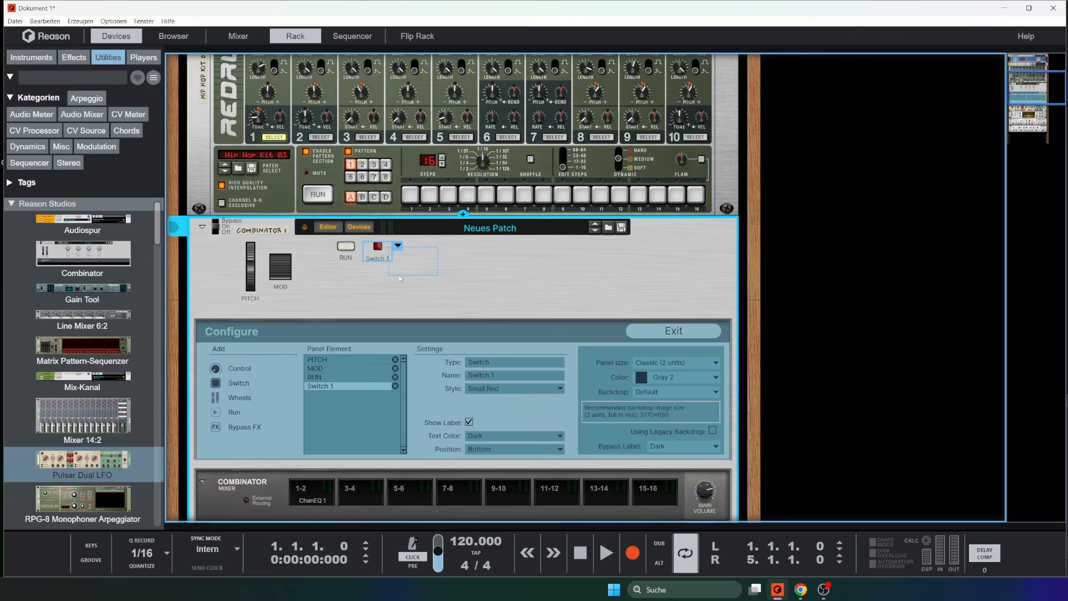
Try the Small (1 units) panel size on the Combinator, check it in the Editor view, and set the size to Huge (6 units).
click(585, 294)
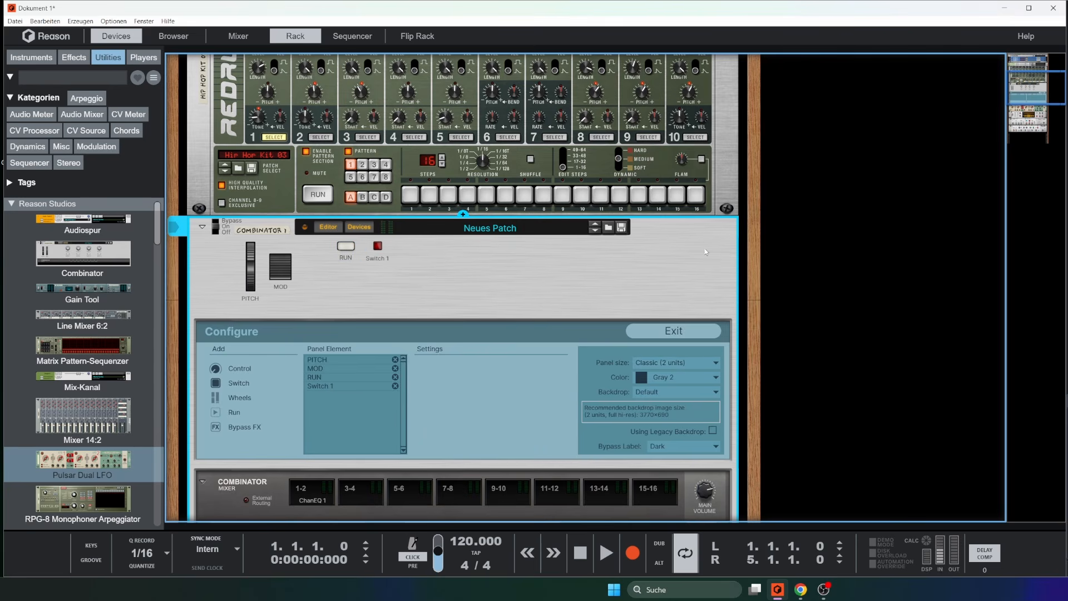
scroll(704, 248, down, 2)
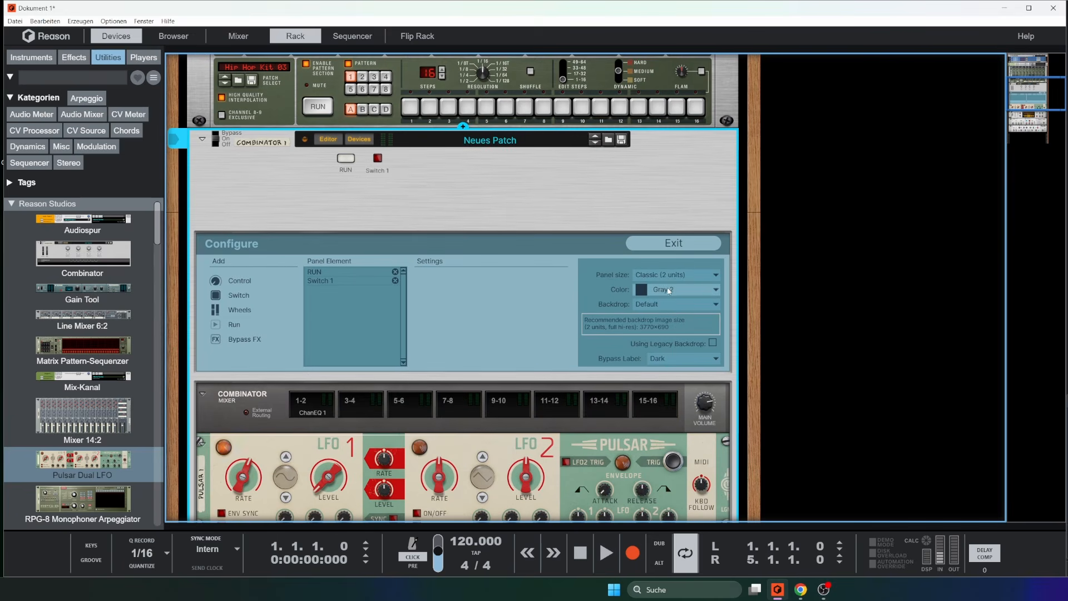
click(673, 272)
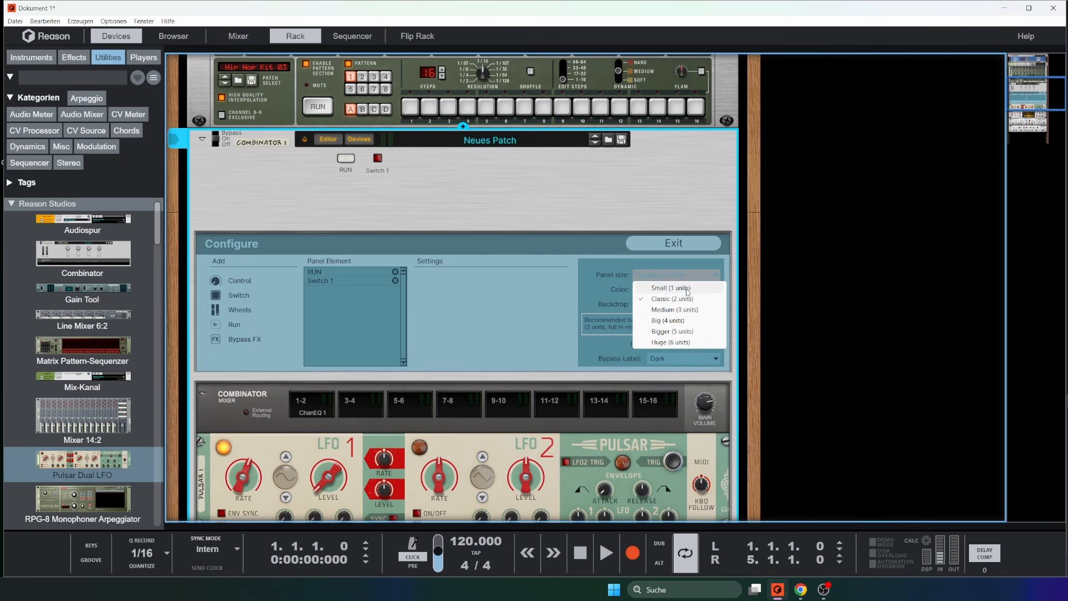
click(682, 287)
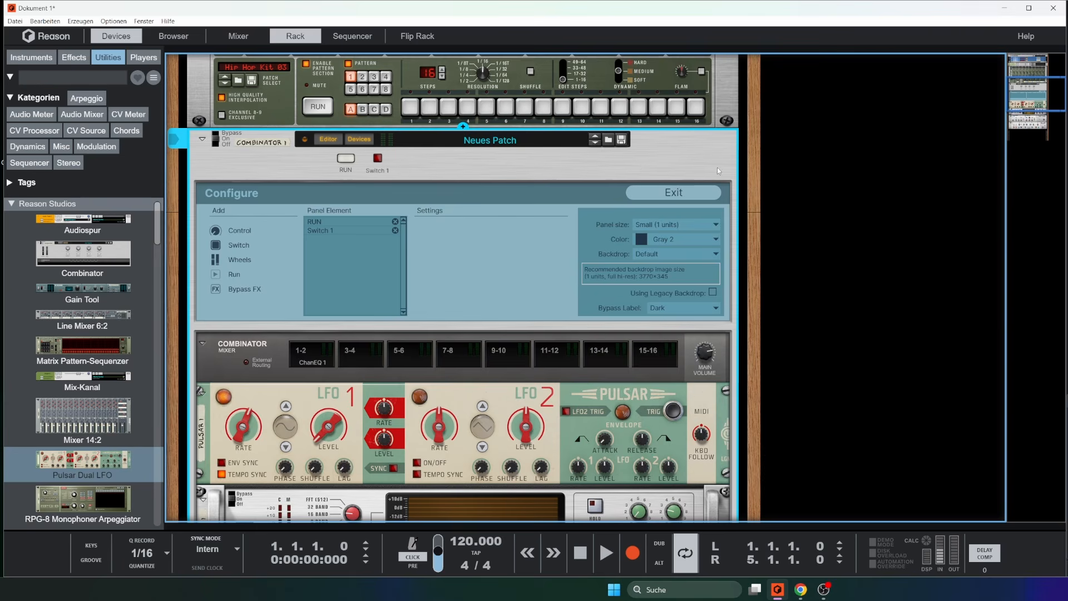
click(669, 192)
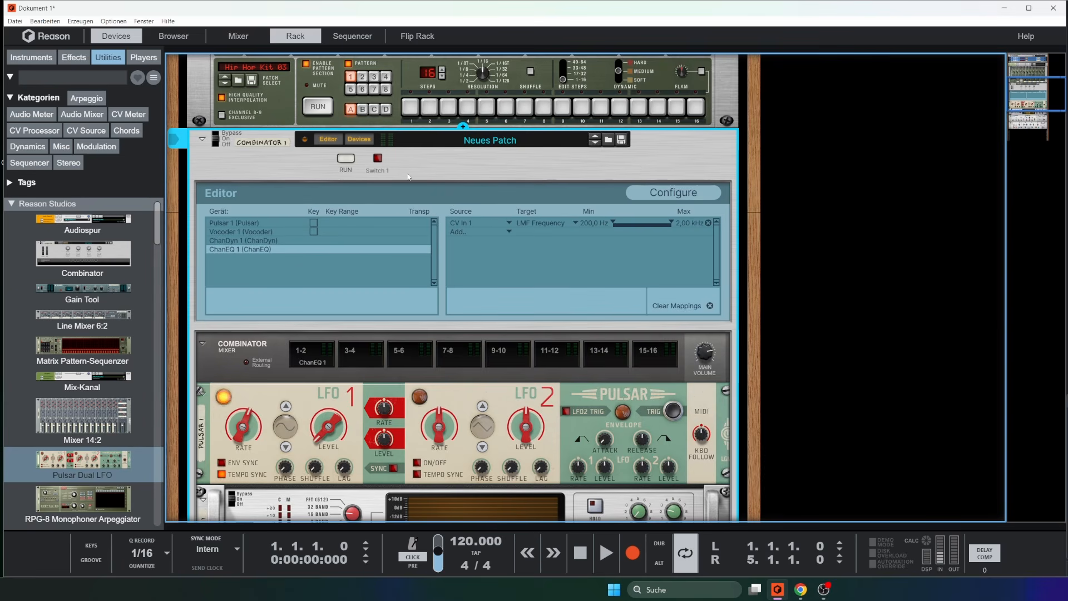
click(634, 193)
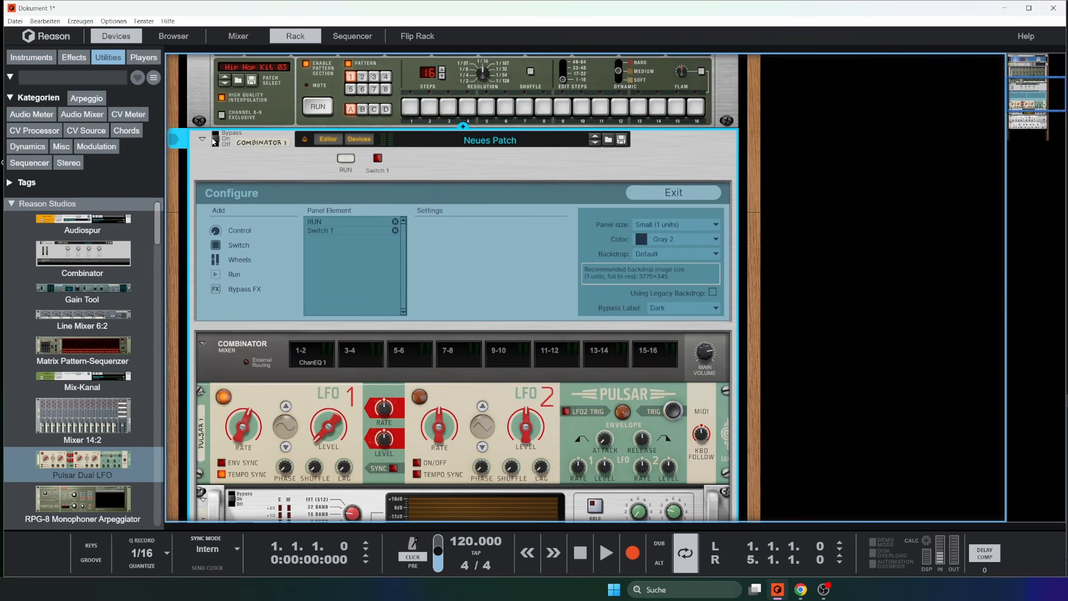
click(709, 225)
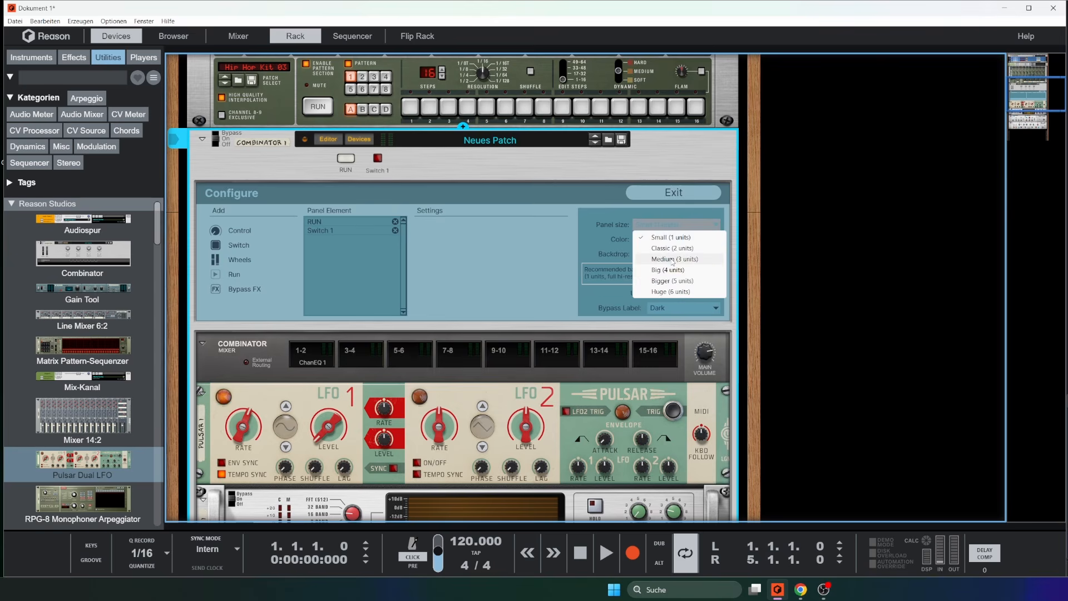
click(672, 292)
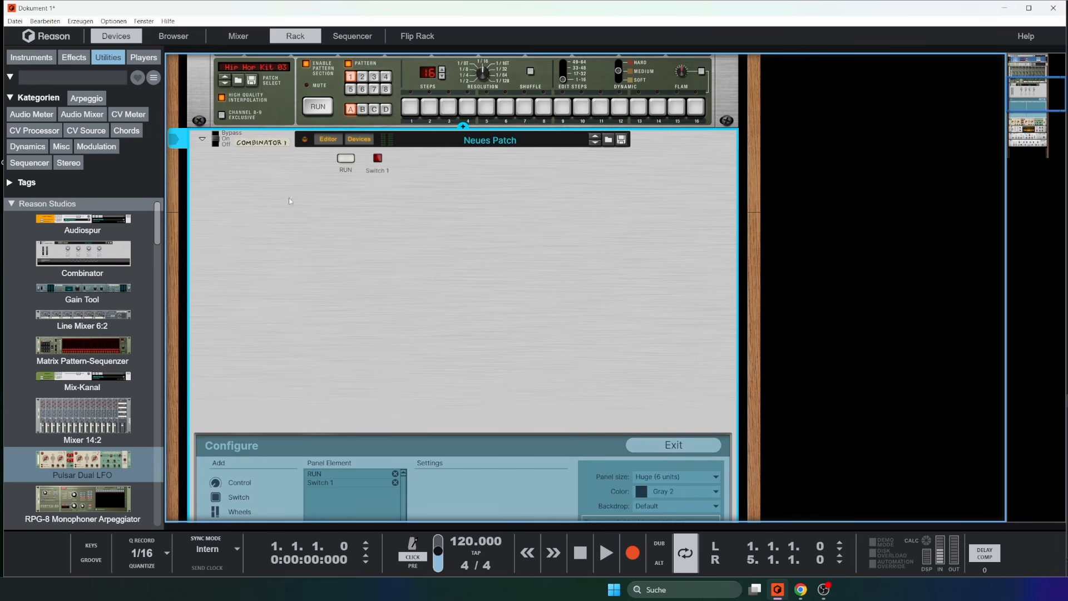
Delete Switch 1 and the RUN button from the Combinator panel.
click(377, 160)
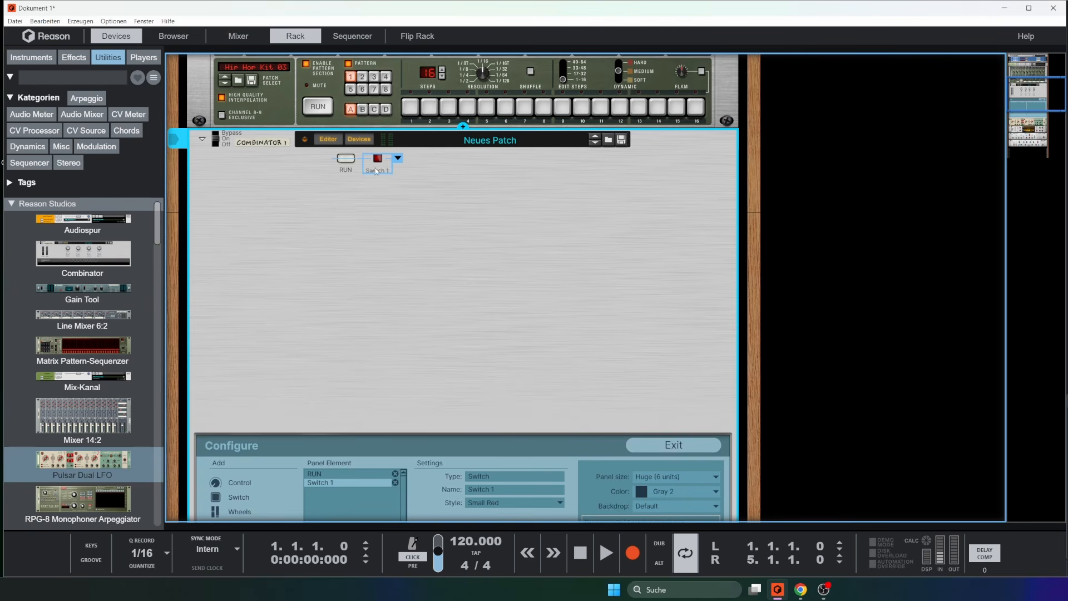
key(Delete)
click(342, 161)
key(Delete)
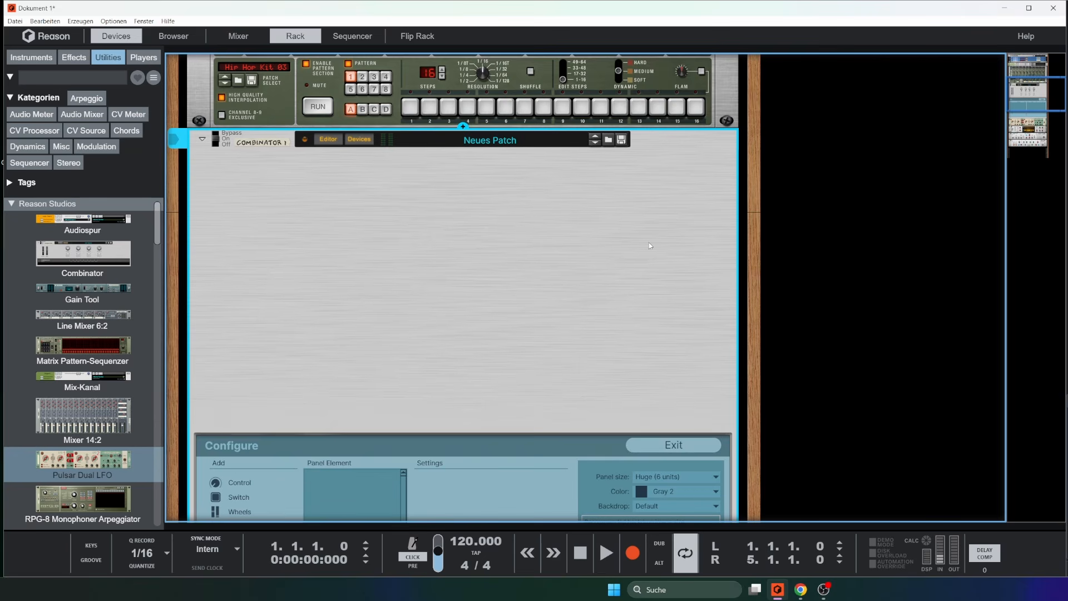
Try other colors on the Combinator panel and set its color to Orange.
scroll(650, 243, down, 5)
click(695, 228)
click(752, 247)
click(695, 228)
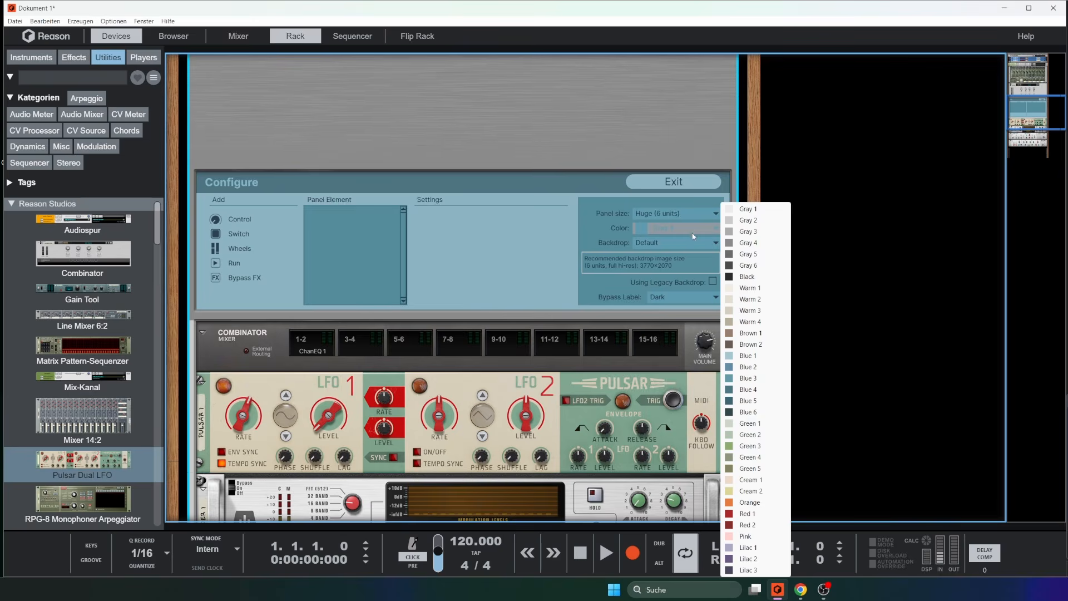
click(752, 293)
scroll(630, 261, up, 5)
click(695, 447)
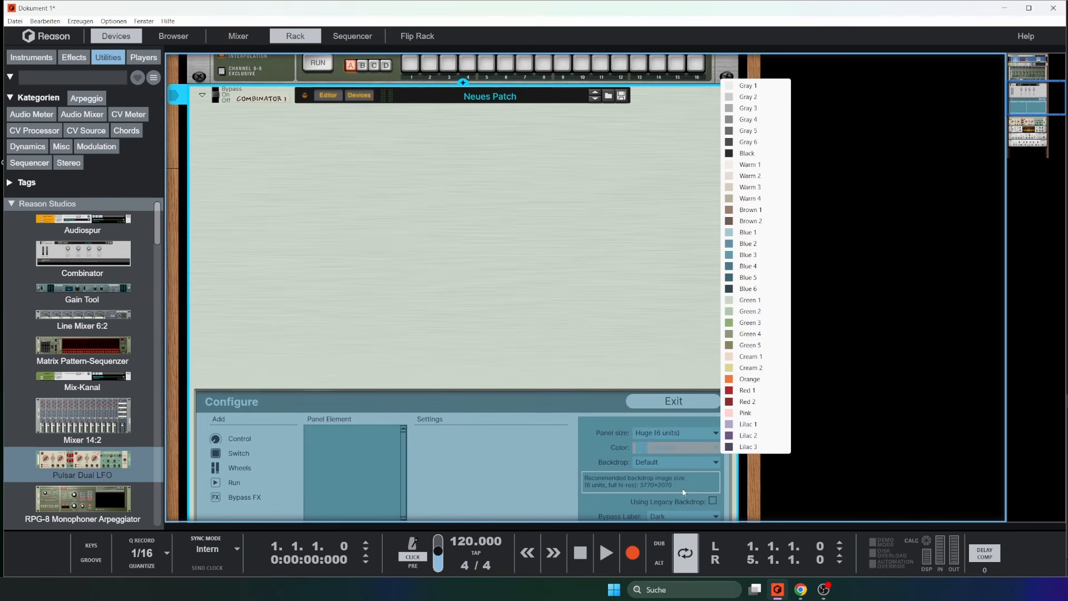
click(759, 375)
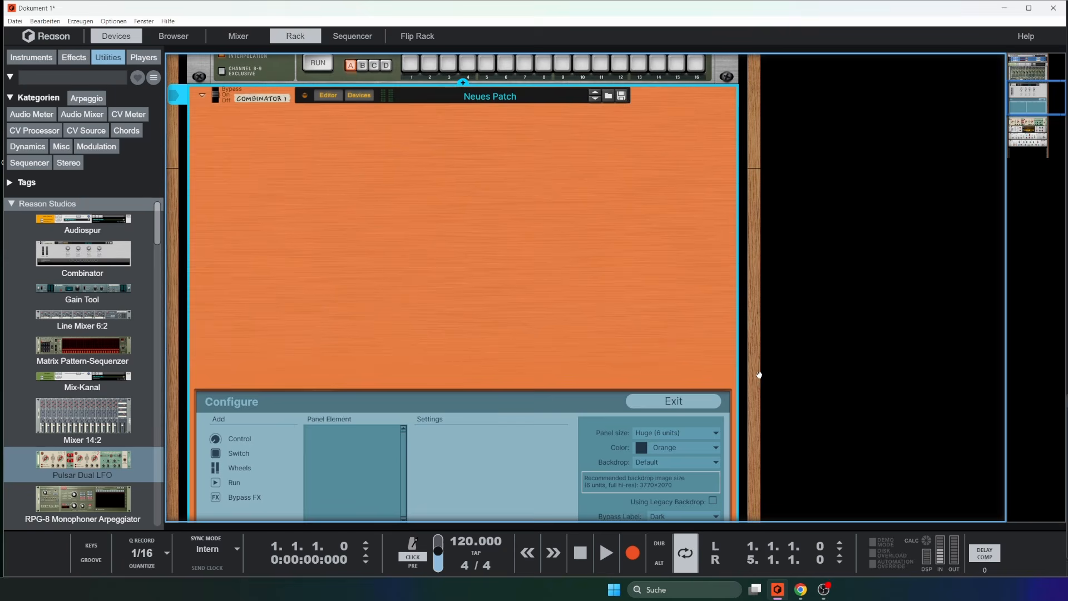
Load IMPUSLE.jpg from the Bilder folder as the Combinator's backdrop image.
click(674, 465)
click(681, 495)
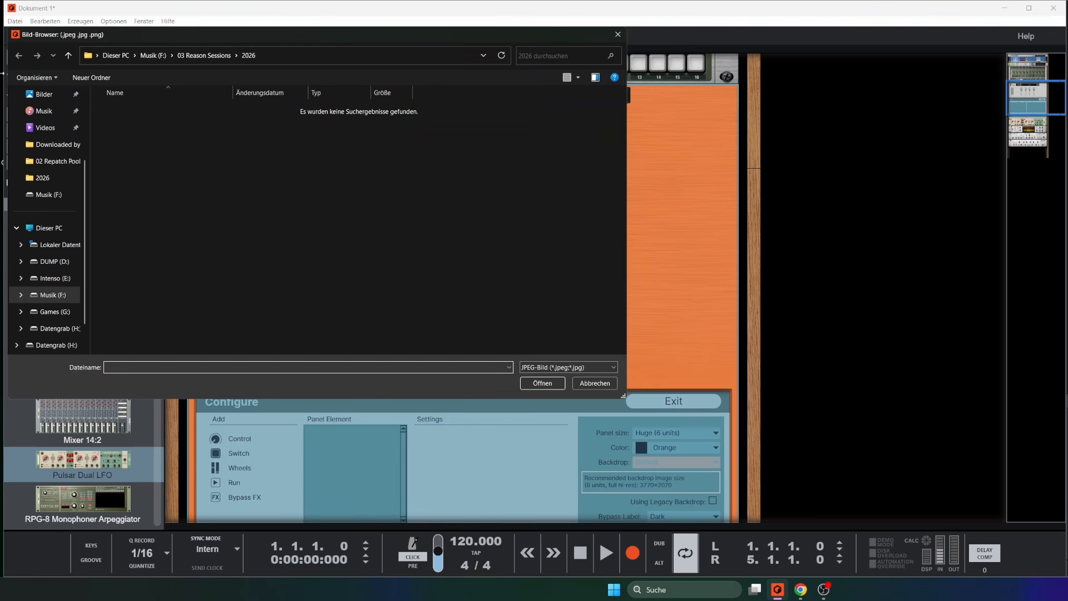
click(45, 94)
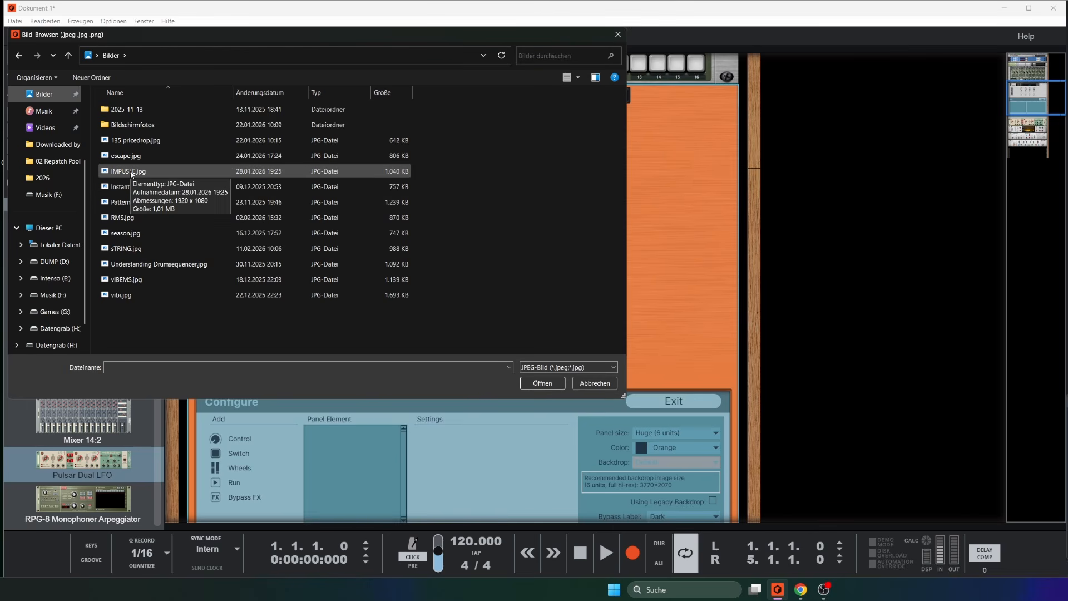
double_click(132, 173)
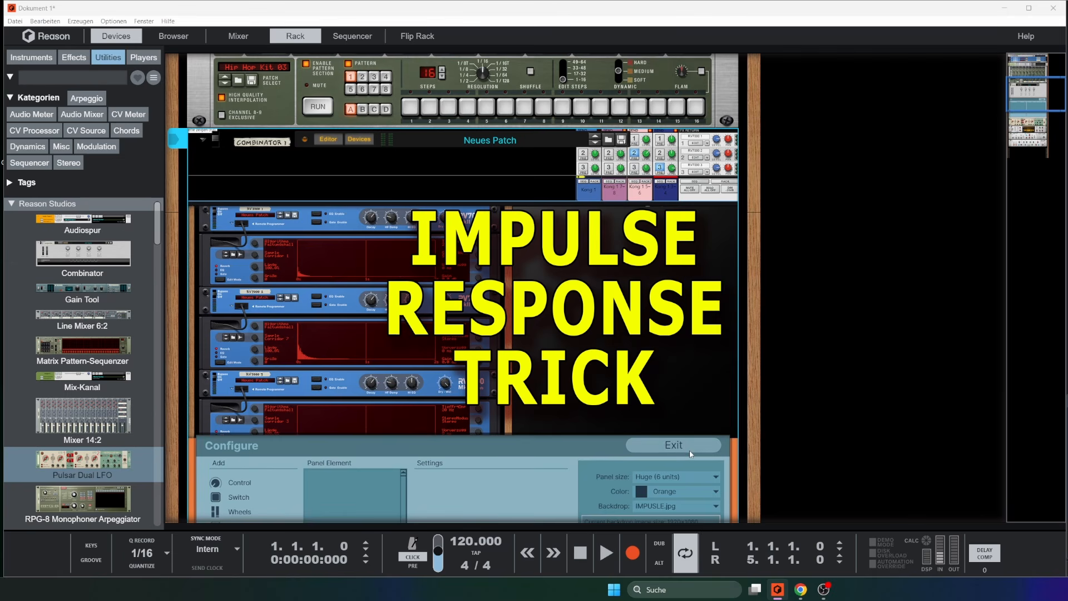
Try the Medium (3 units) panel size and set the Combinator's panel size to Classic (2 units).
scroll(683, 440, down, 2)
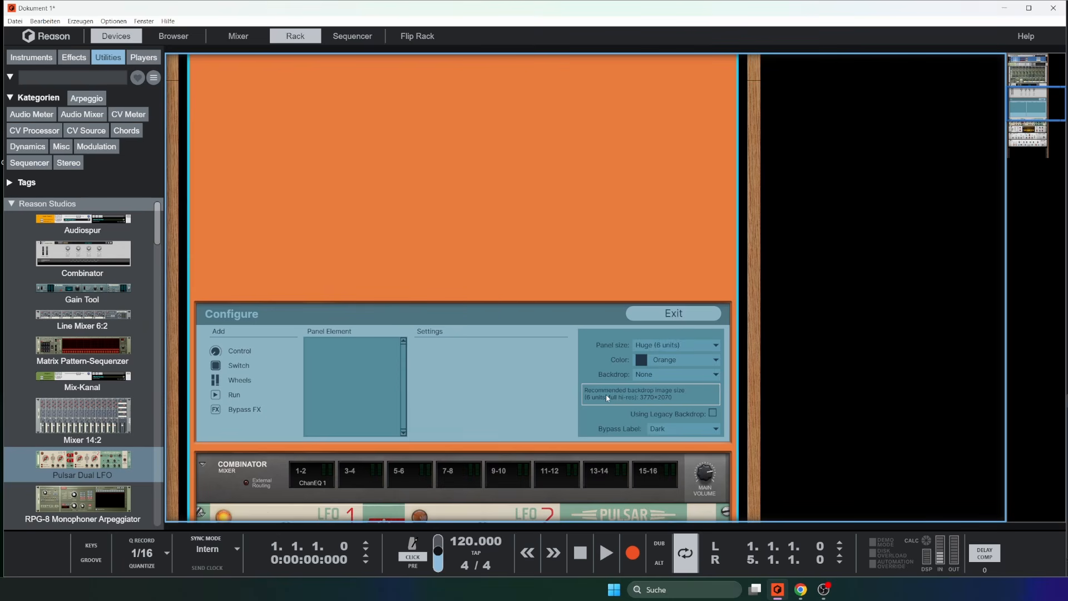
click(657, 352)
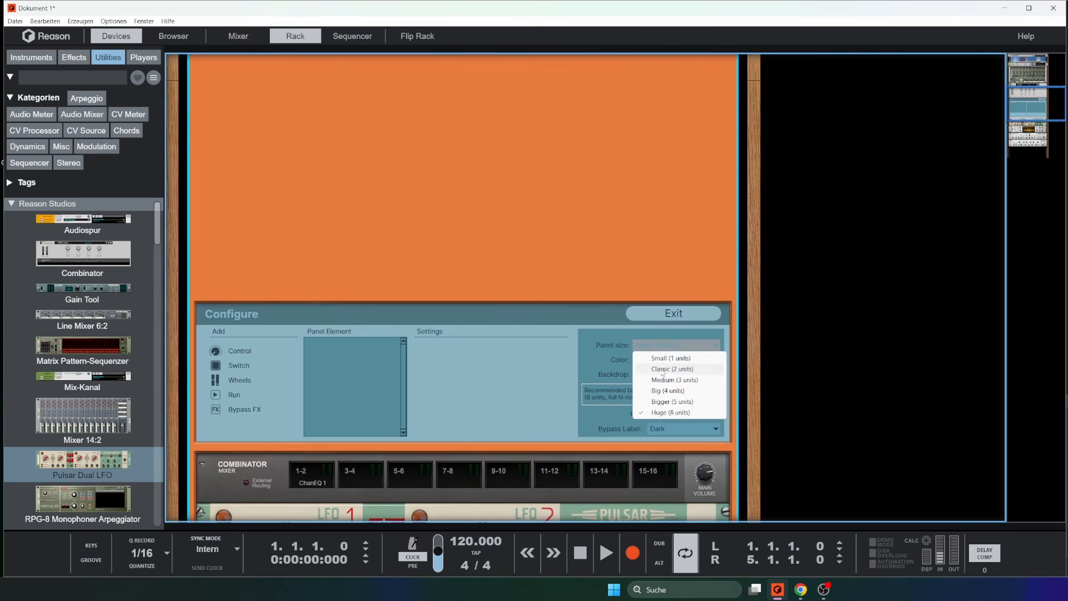
click(659, 381)
click(676, 193)
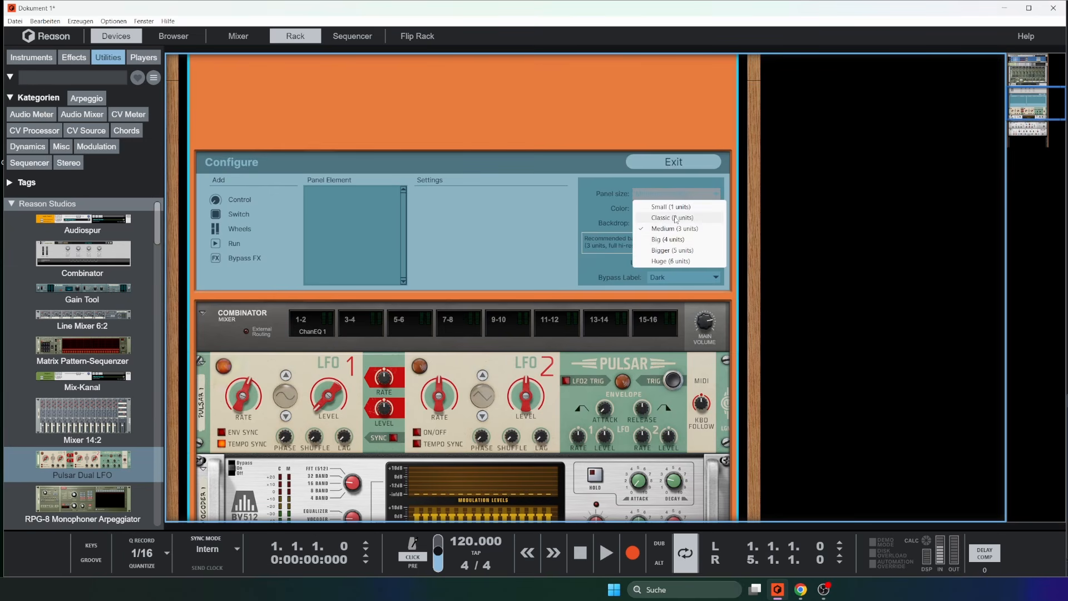
click(648, 204)
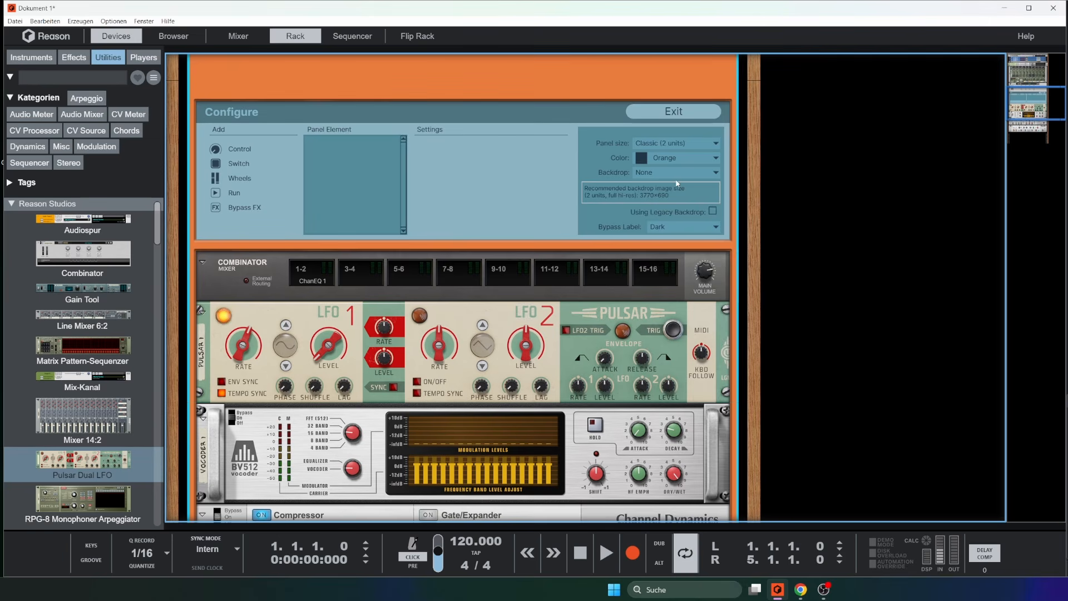
Try the Using Legacy Backdrop option with its pink panel buttons, and turn the option off again.
scroll(623, 217, up, 1)
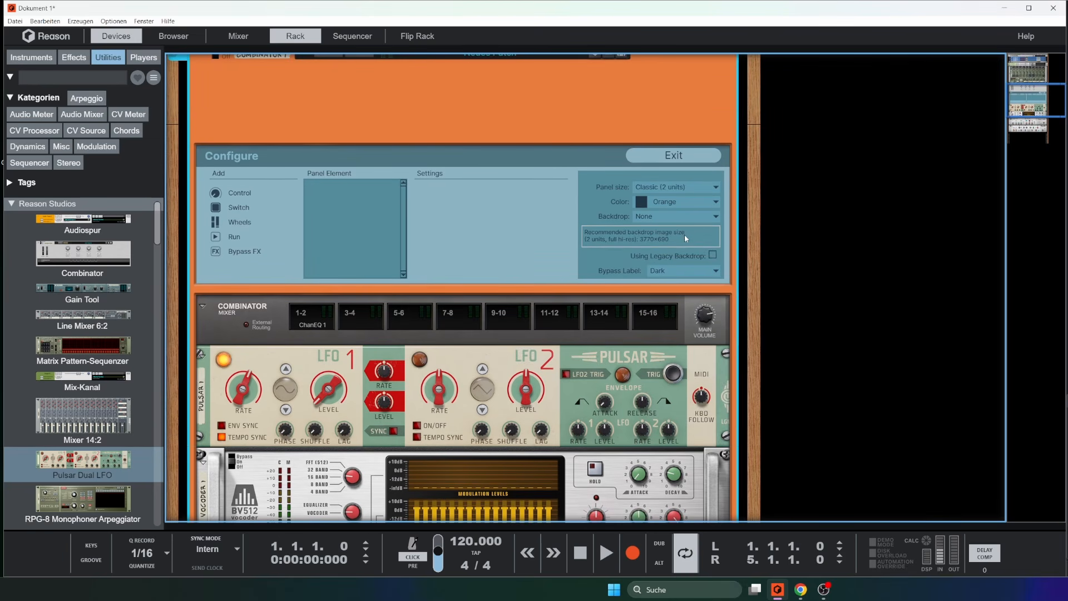
scroll(678, 238, up, 1)
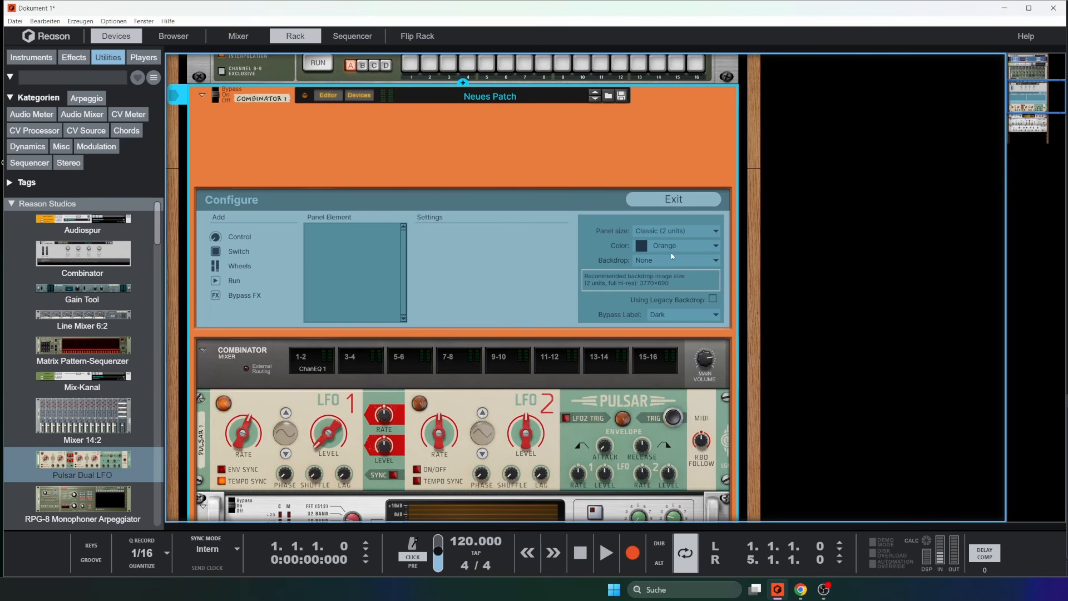
click(711, 298)
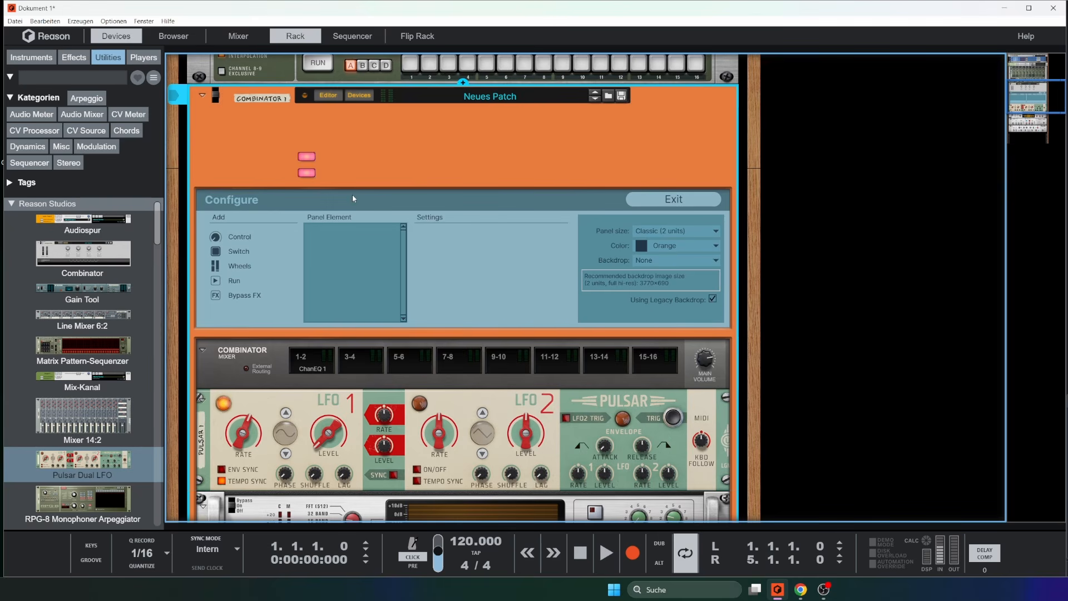
click(305, 157)
click(305, 157)
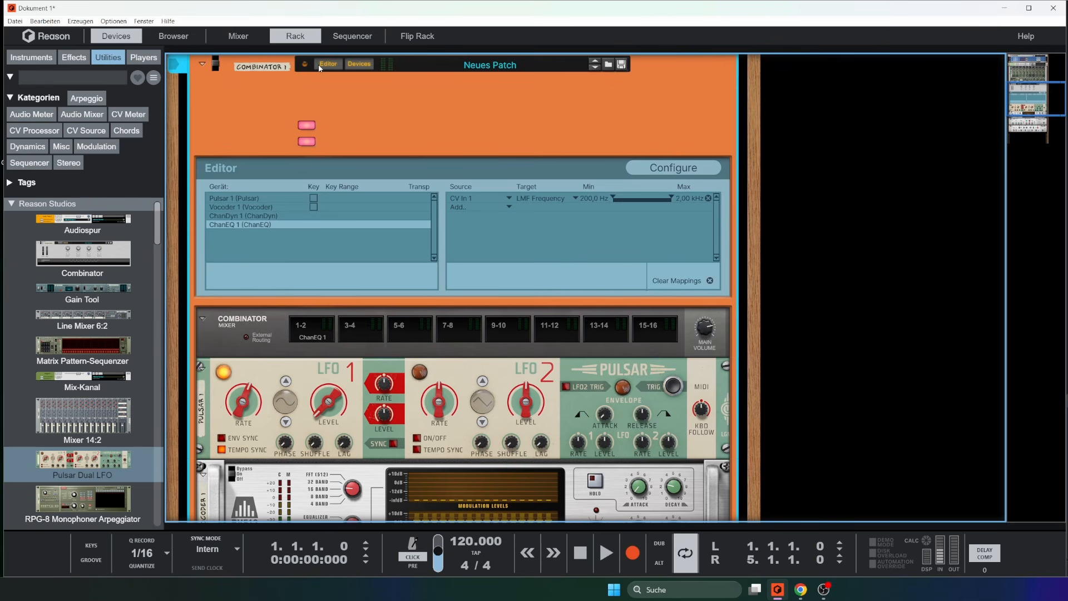
click(673, 167)
click(712, 267)
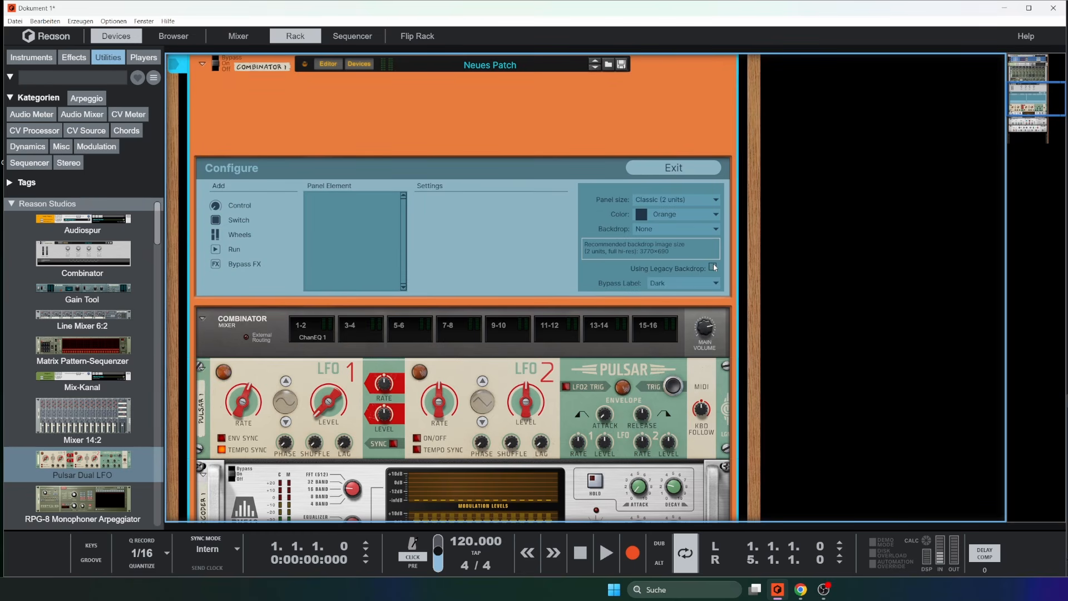
Try the Light and Off settings for the bypass label and set it back to Dark.
click(681, 283)
click(670, 305)
click(670, 286)
click(666, 318)
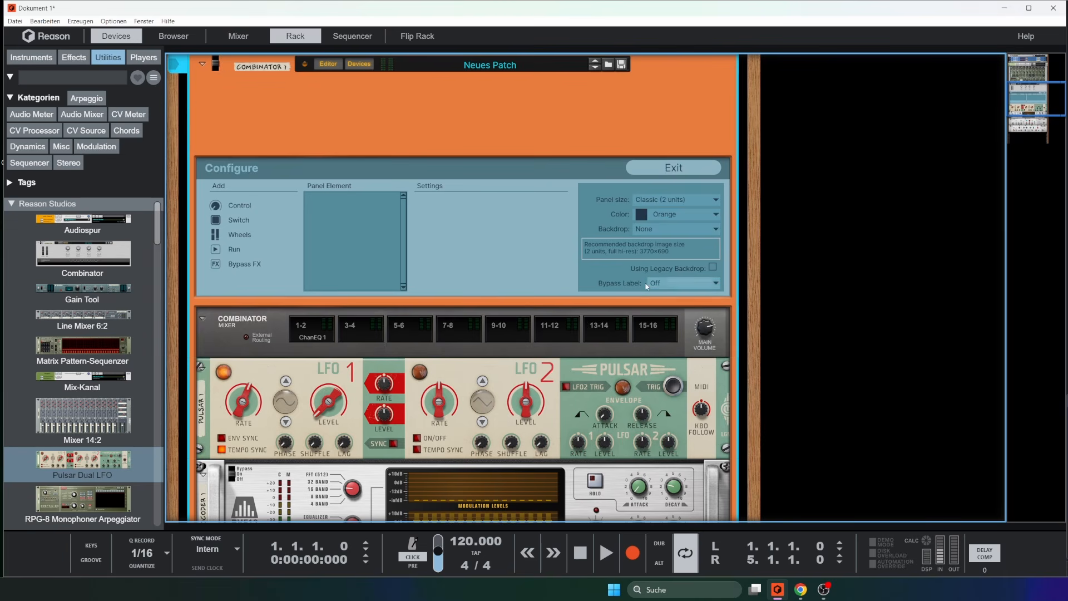
click(680, 285)
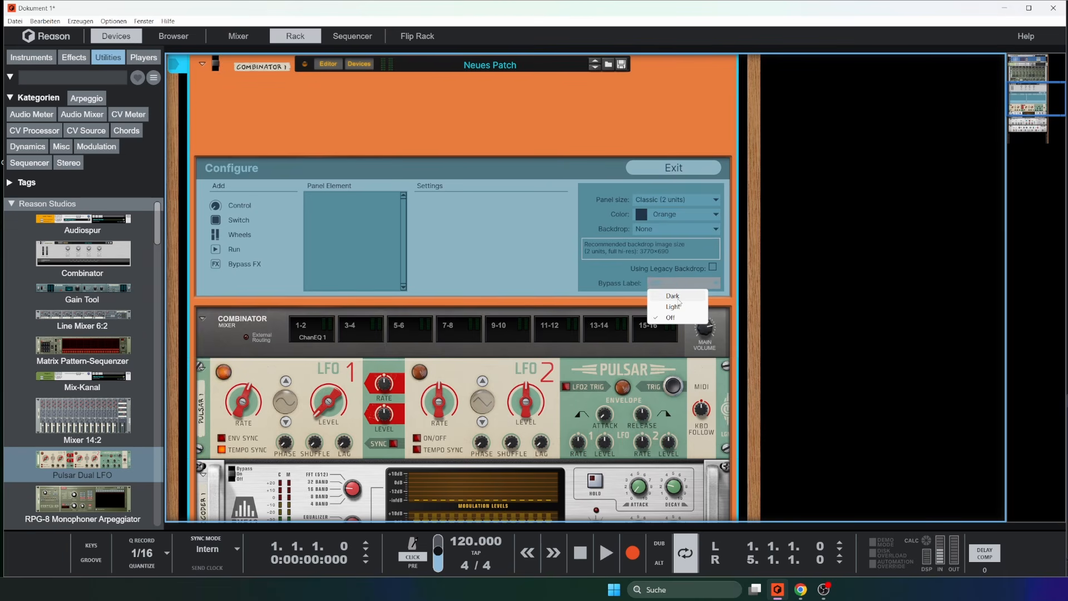
click(671, 290)
Look over the Combinator's rear connections and the devices inside it from the front.
scroll(670, 284, down, 4)
scroll(662, 325, up, 4)
key(Tab)
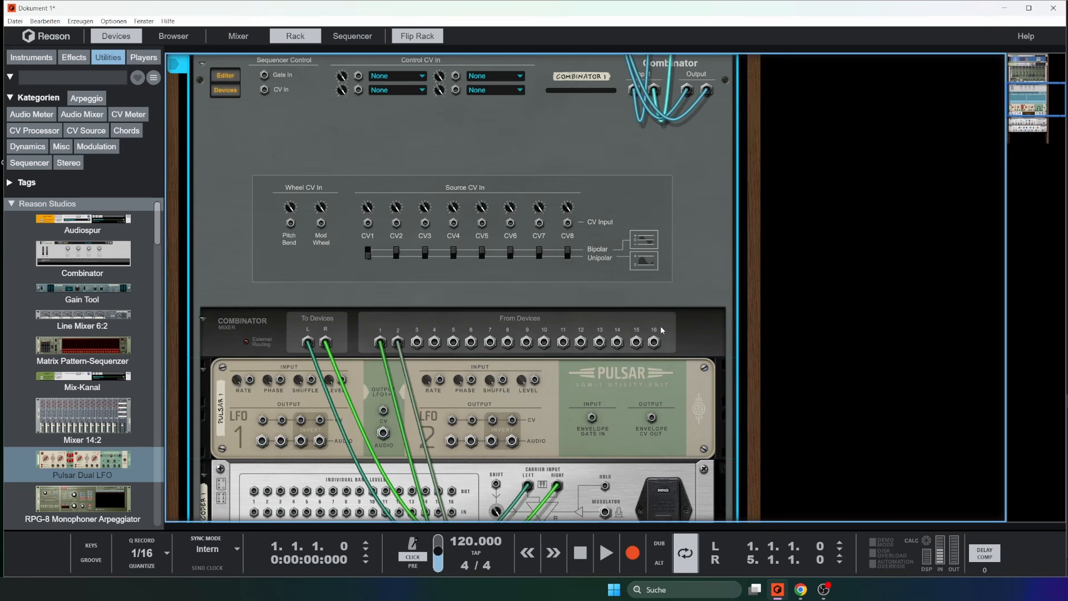
scroll(429, 295, up, 3)
key(Tab)
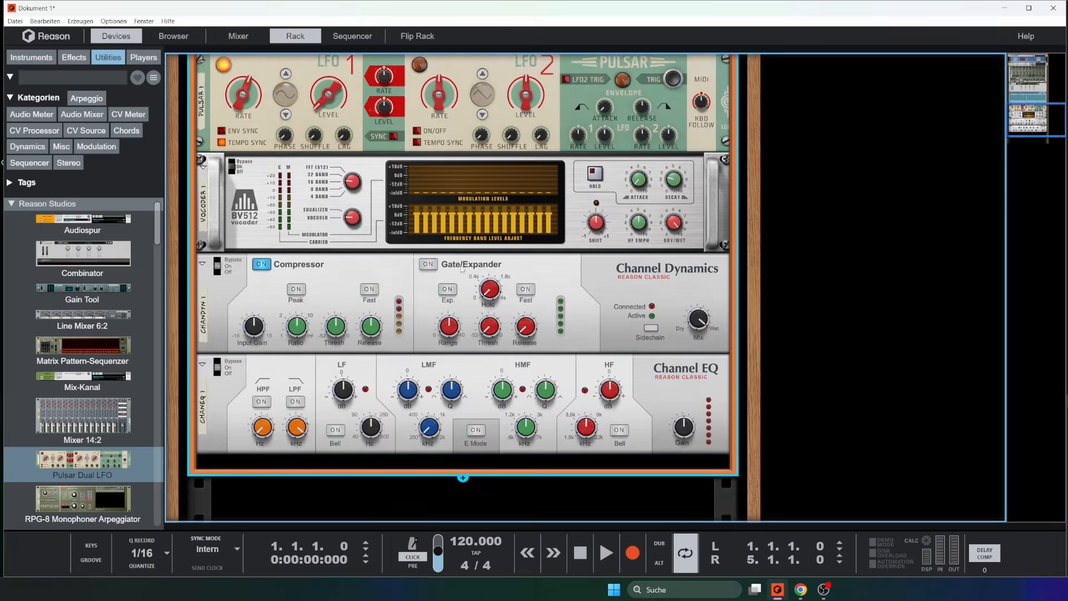
scroll(470, 224, up, 6)
scroll(470, 224, down, 7)
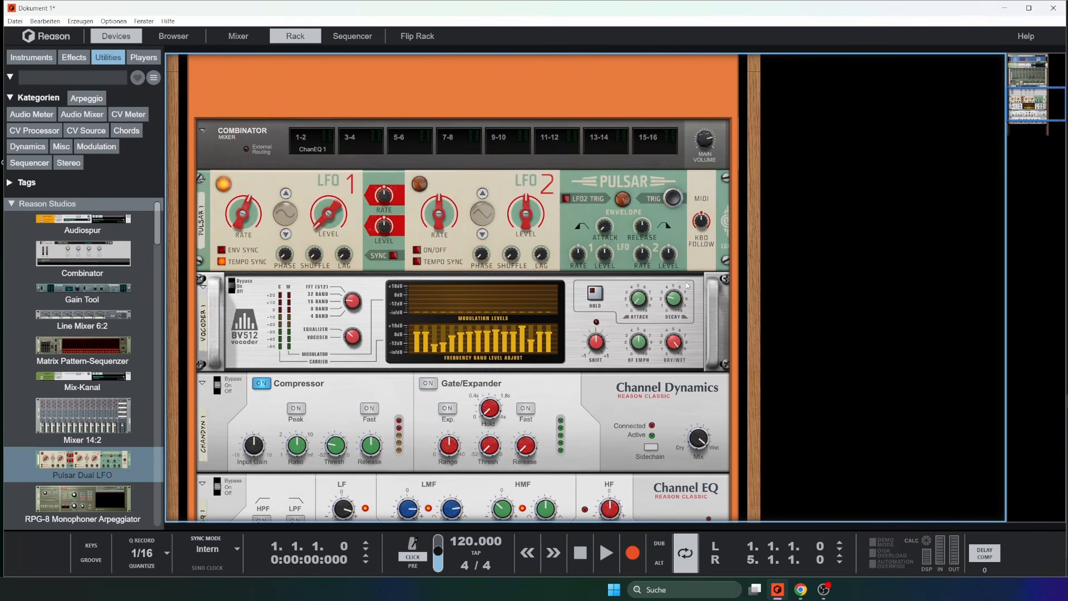
Delete the Pulsar, BV512 Vocoder, Channel Dynamics and Channel EQ devices from the Combinator.
key(Delete)
key(Return)
key(Return)
click(687, 251)
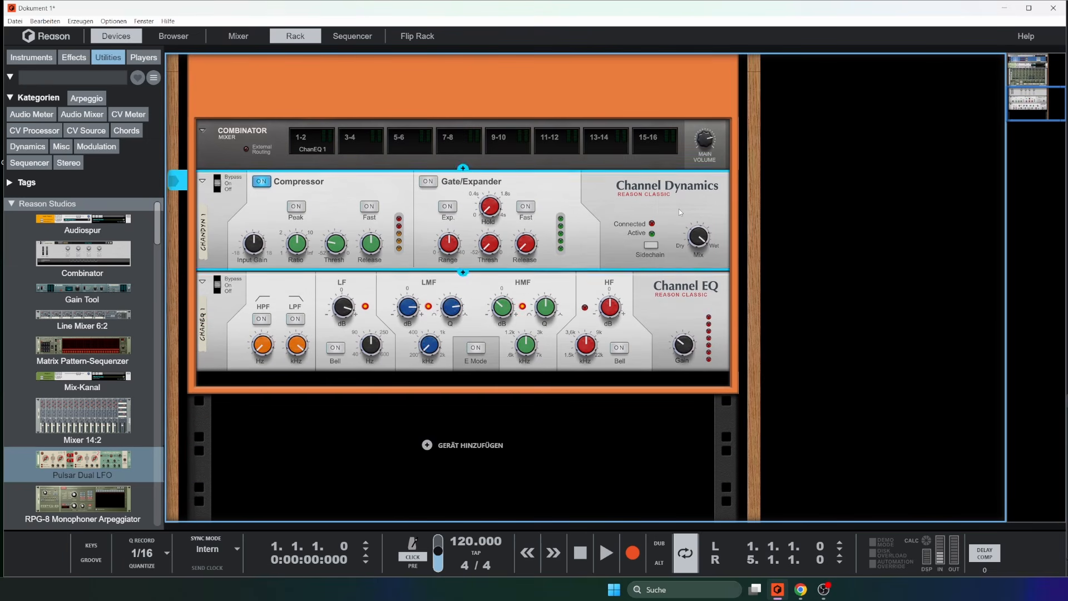
key(Delete)
key(Return)
click(575, 333)
key(Delete)
key(Return)
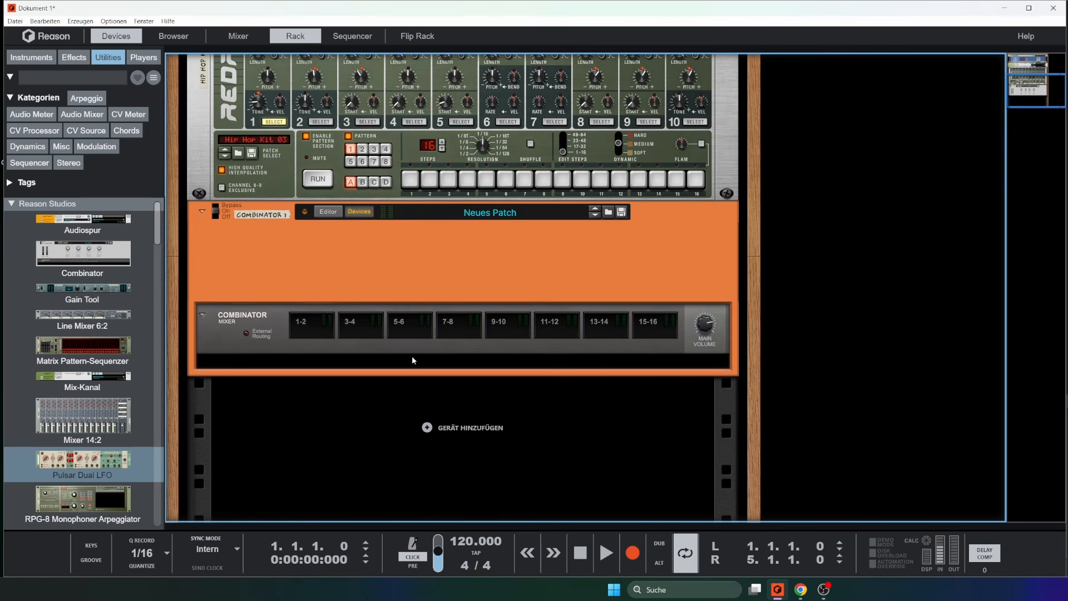
Add a Gain Tool inside the emptied Combinator and show its rear connections.
drag(85, 295, 498, 375)
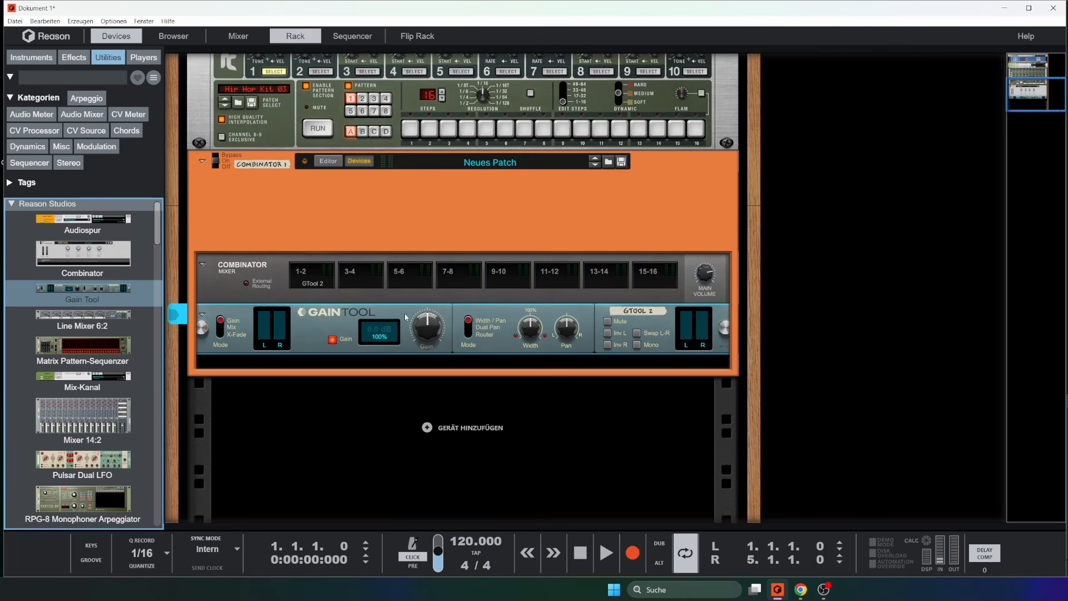
key(Tab)
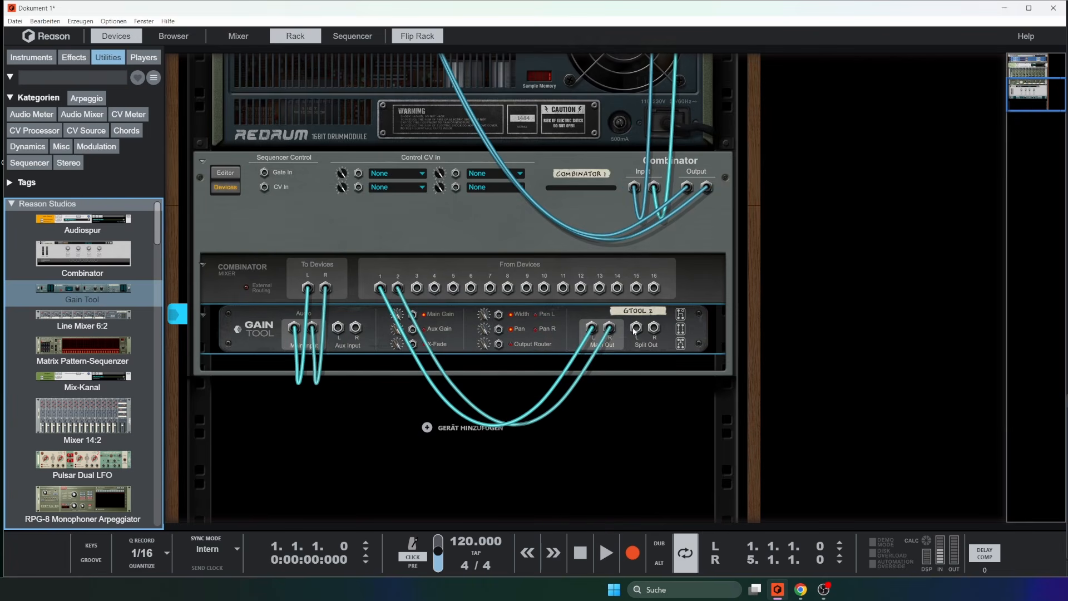
drag(635, 327, 540, 317)
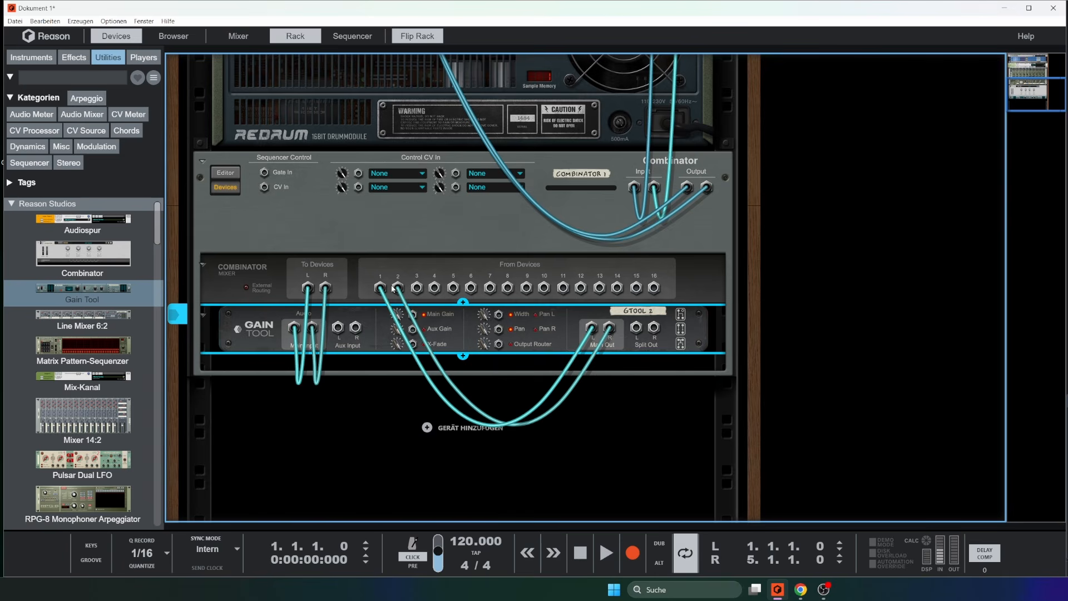
Add an MClass Equalizer fed by the Gain Tool's main outputs and an MClass Maximizer fed by its split outputs, on mixer channels 1-2 and 3-4.
click(74, 57)
drag(82, 310, 652, 367)
drag(591, 328, 381, 293)
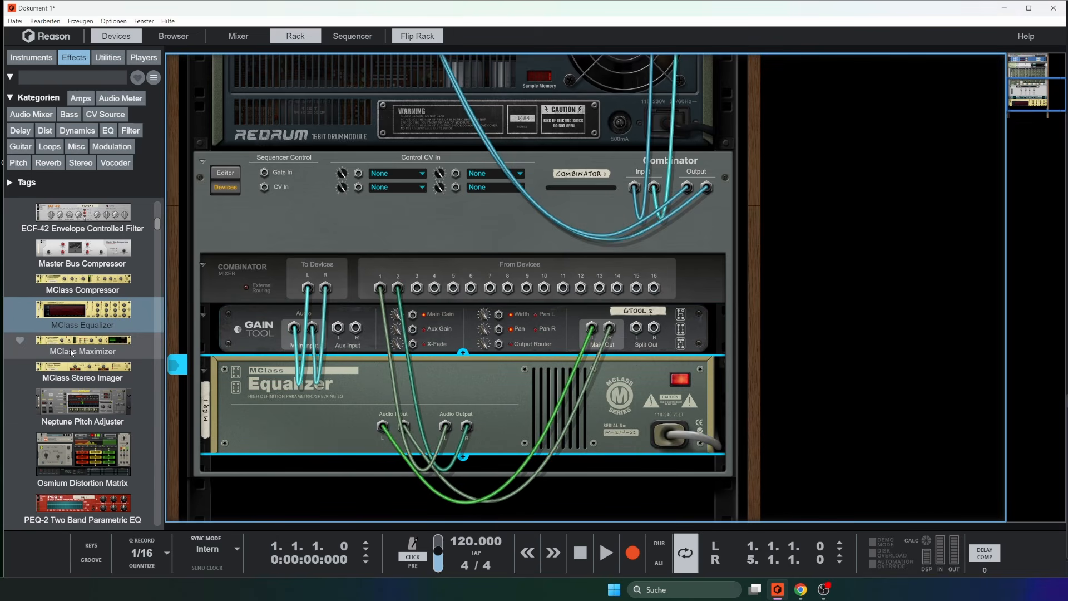
drag(70, 351, 461, 452)
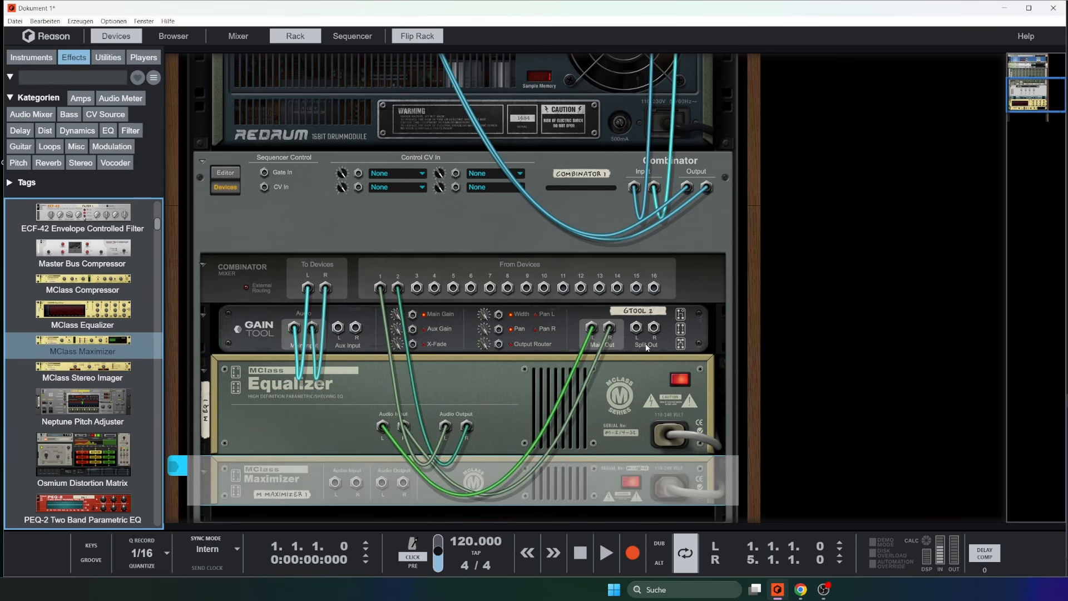
drag(635, 328, 417, 261)
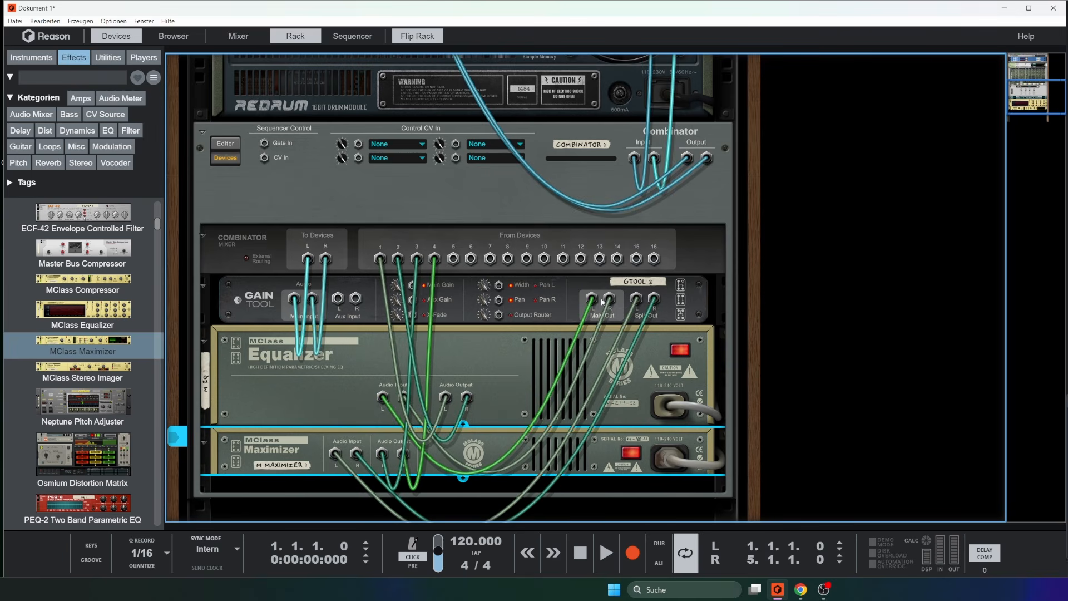
Look over the Combinator mixer's channels and its main volume knob from the front.
key(Tab)
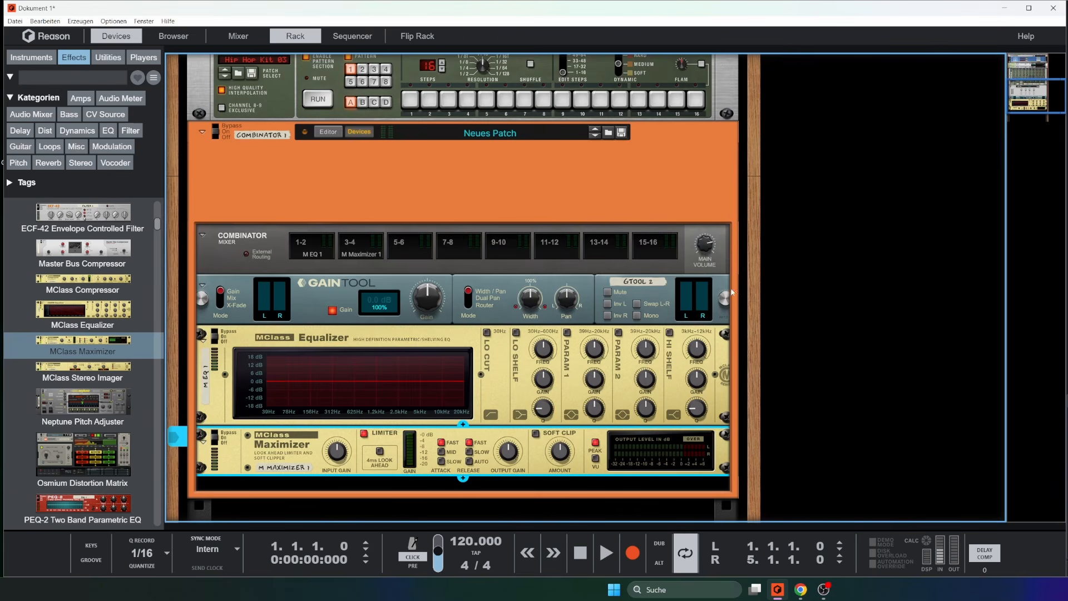
click(713, 241)
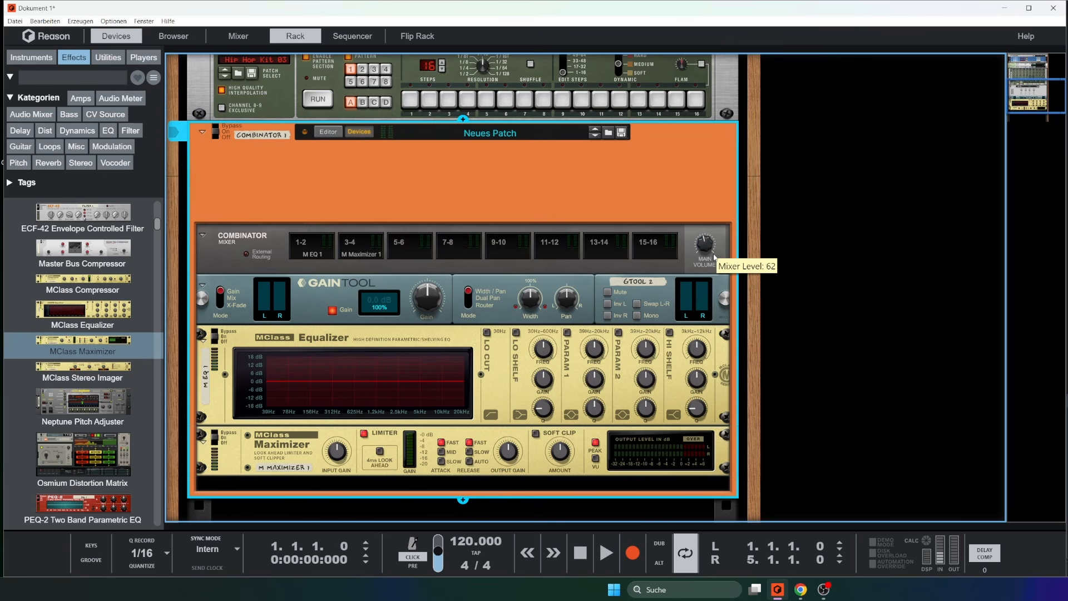
drag(714, 256, 718, 245)
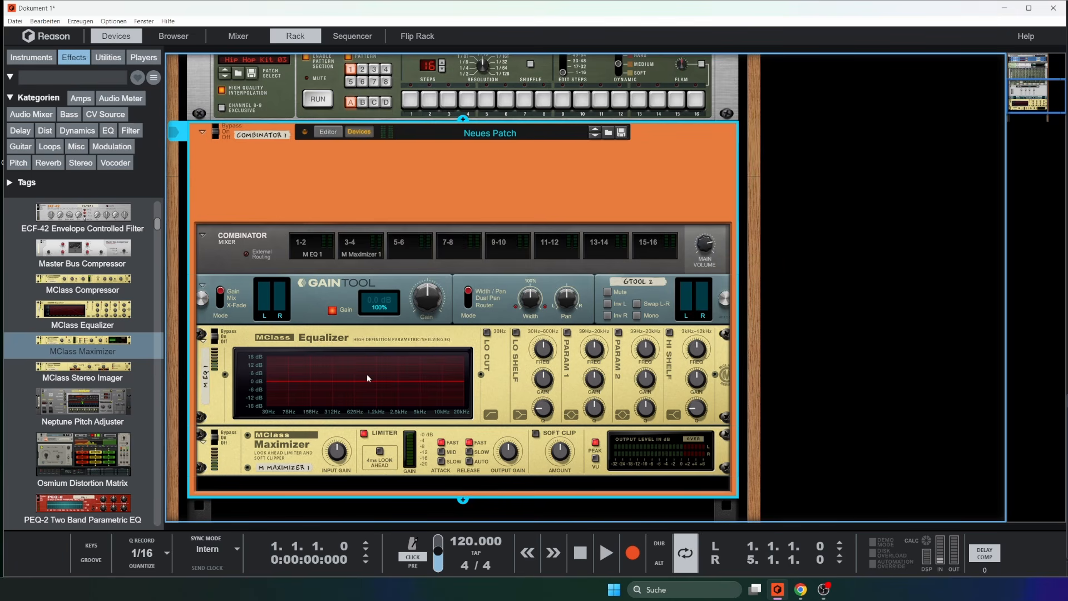
Switch the Gain Tool's pan section to Router mode and check its output fader between Main and Split.
key(Tab)
key(Tab)
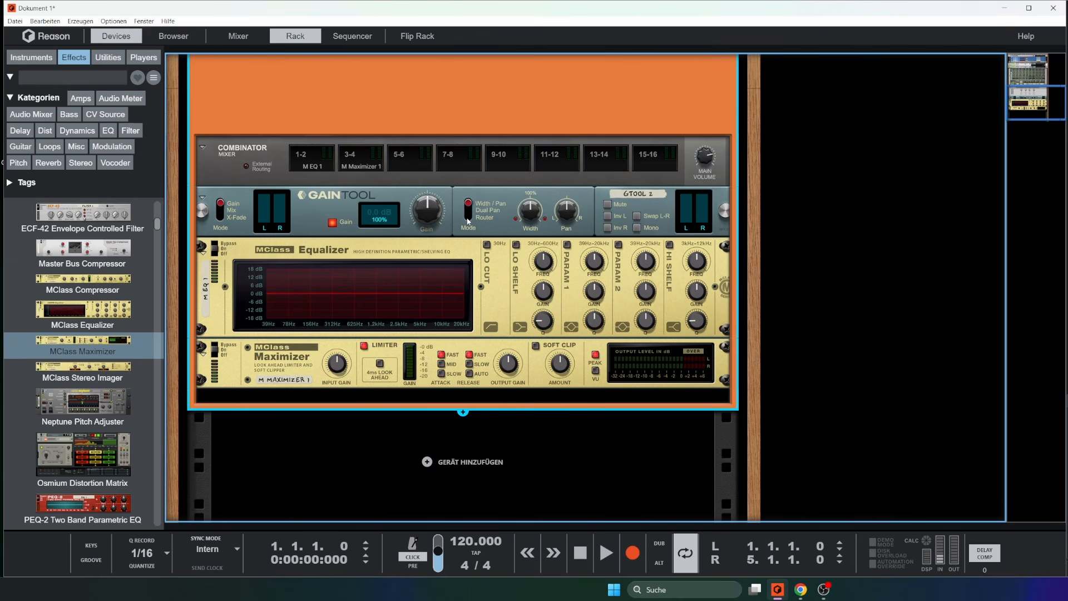
click(467, 221)
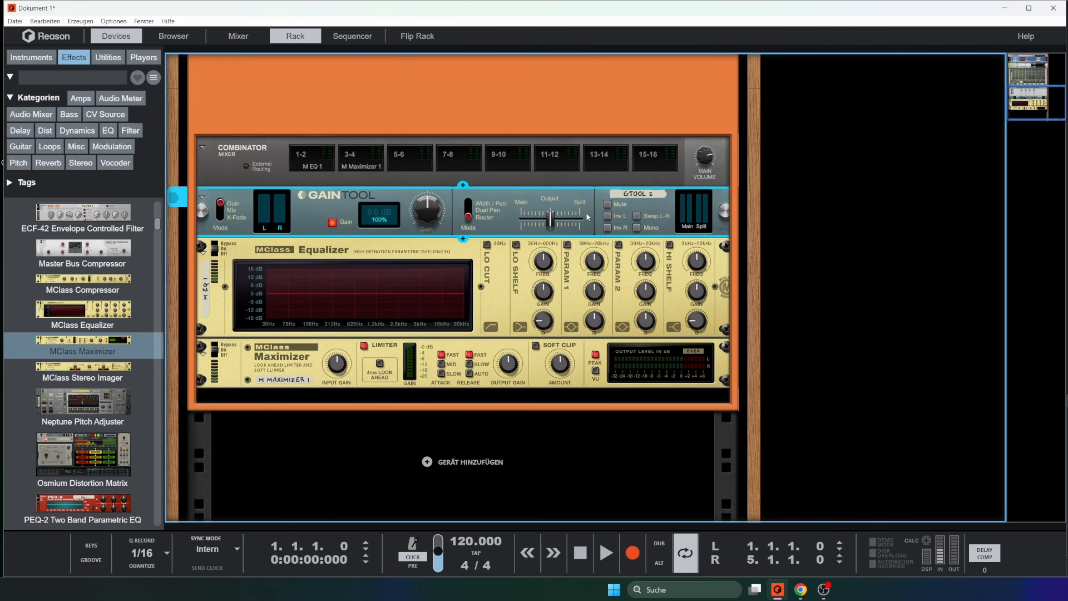
mouse_move(550, 224)
mouse_down()
mouse_move(581, 224)
mouse_move(410, 219)
mouse_move(563, 221)
mouse_move(551, 221)
mouse_up()
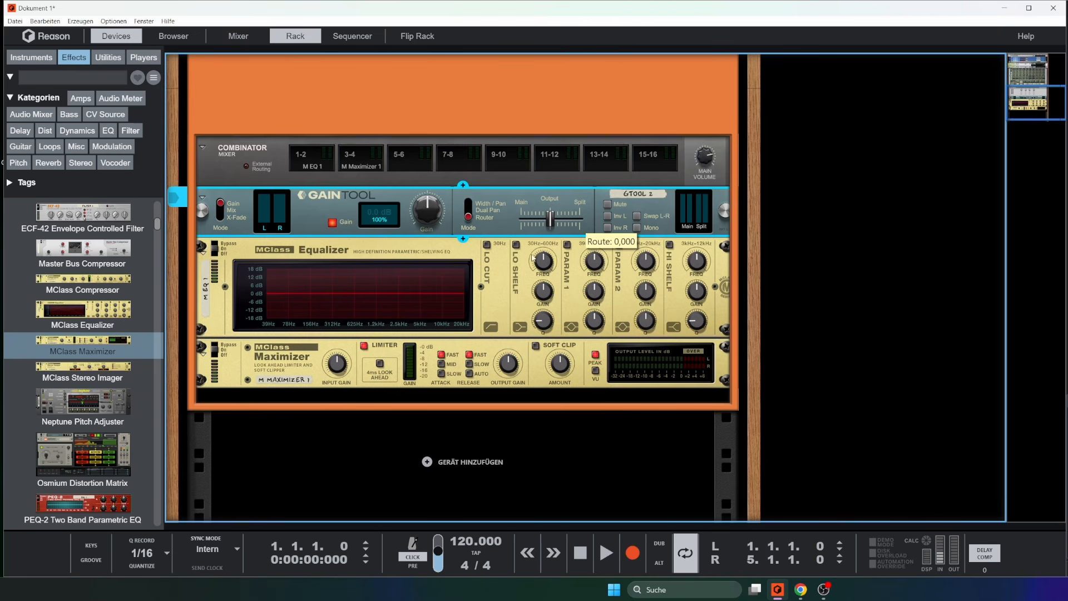
Delete the Gain Tool, MClass Equalizer and MClass Maximizer from the Combinator.
scroll(580, 329, up, 3)
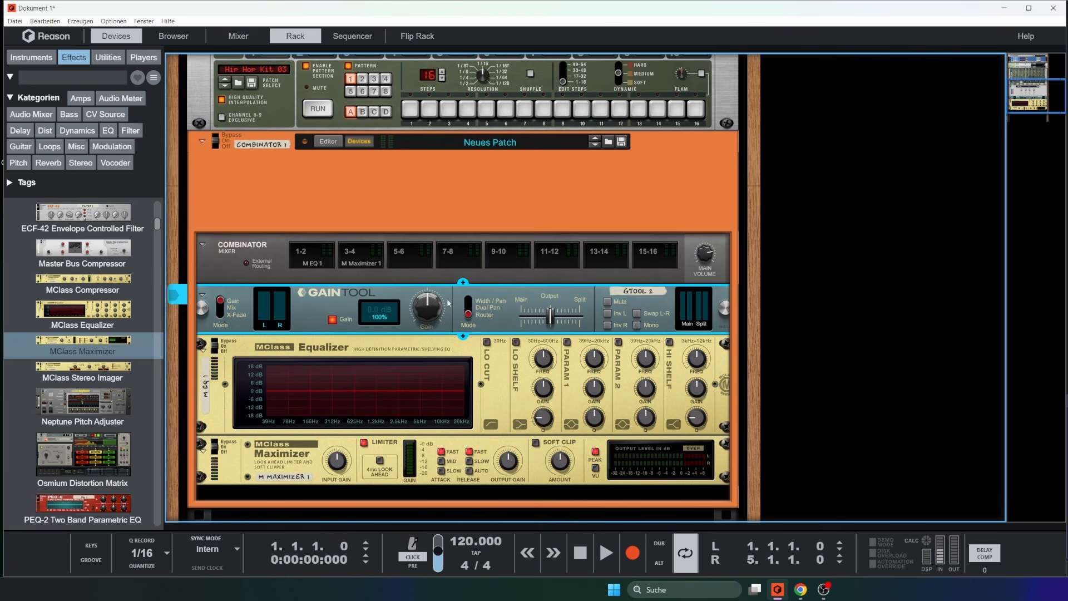
key(Delete)
key(Delete)
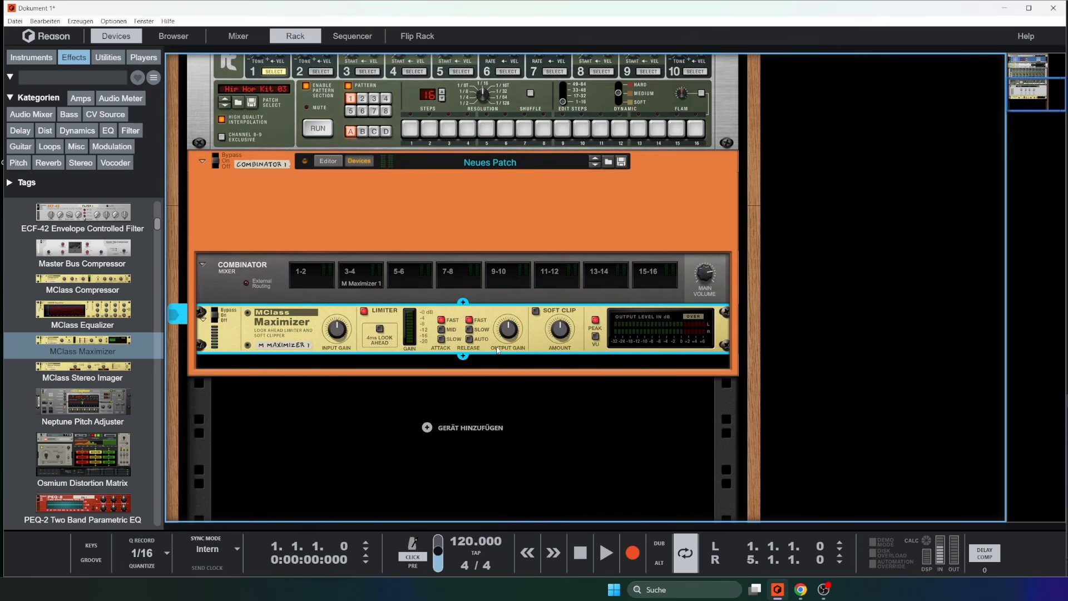
key(Delete)
key(Return)
scroll(630, 275, up, 3)
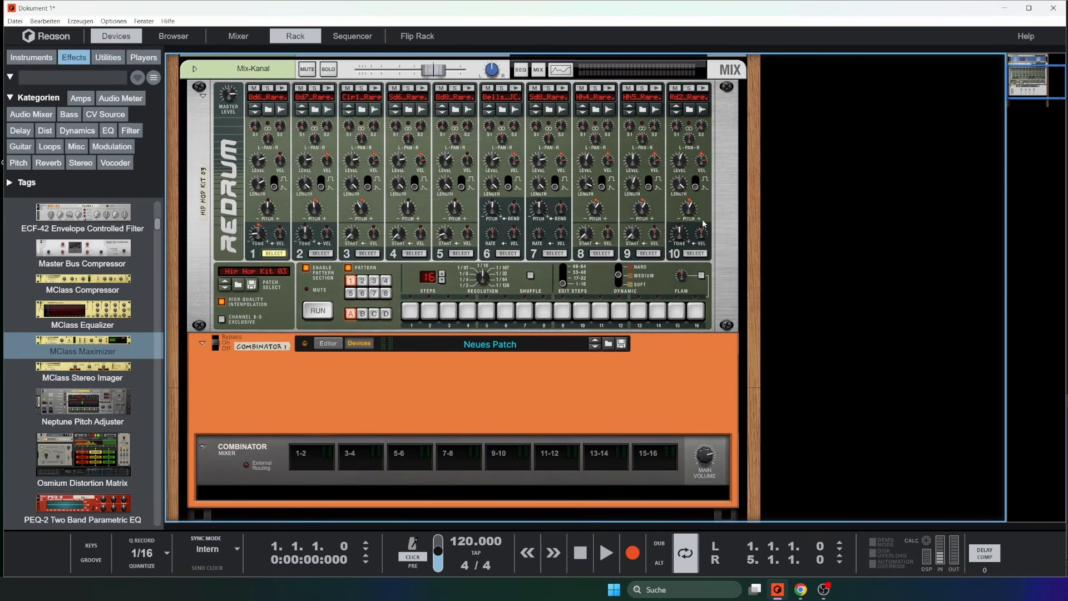
Delete the emptied orange Combinator beneath the Redrum.
click(716, 281)
scroll(715, 282, down, 3)
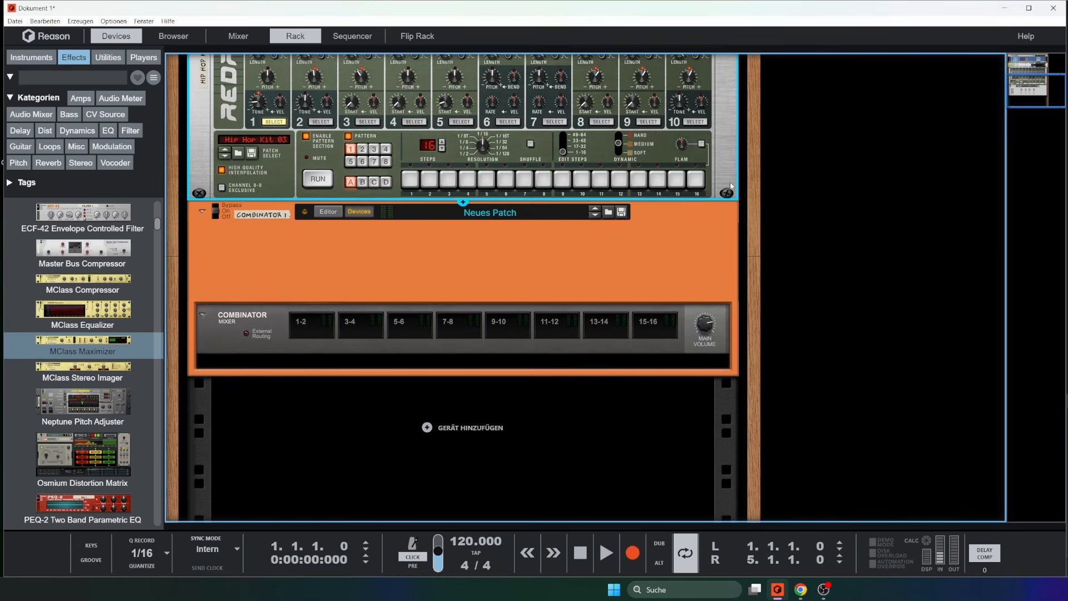
key(Delete)
key(Return)
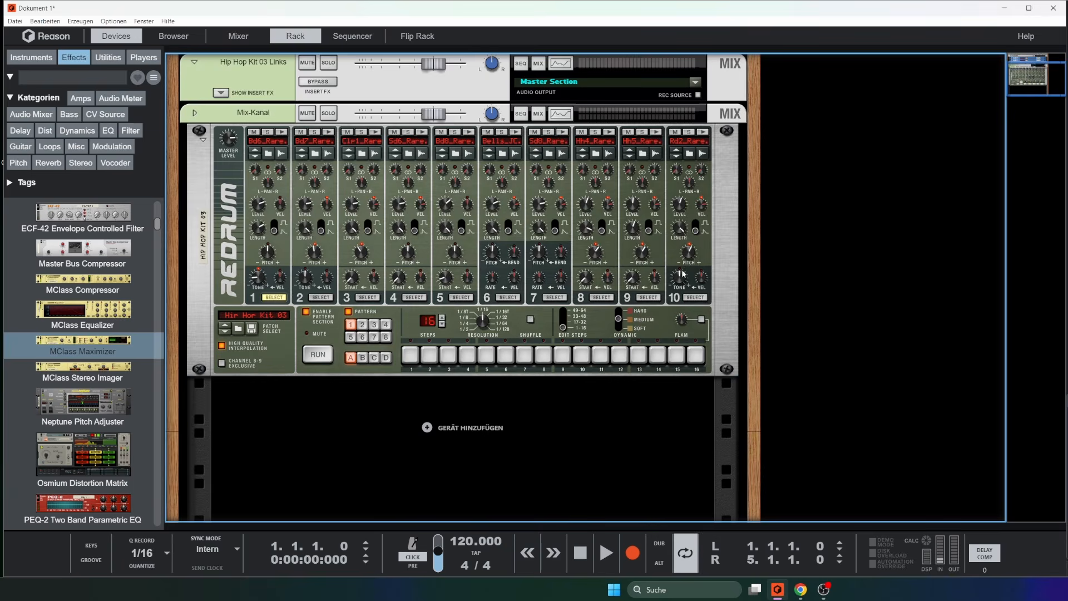
Combine the Redrum drum machine into a new Combinator.
scroll(642, 277, up, 2)
scroll(725, 322, down, 2)
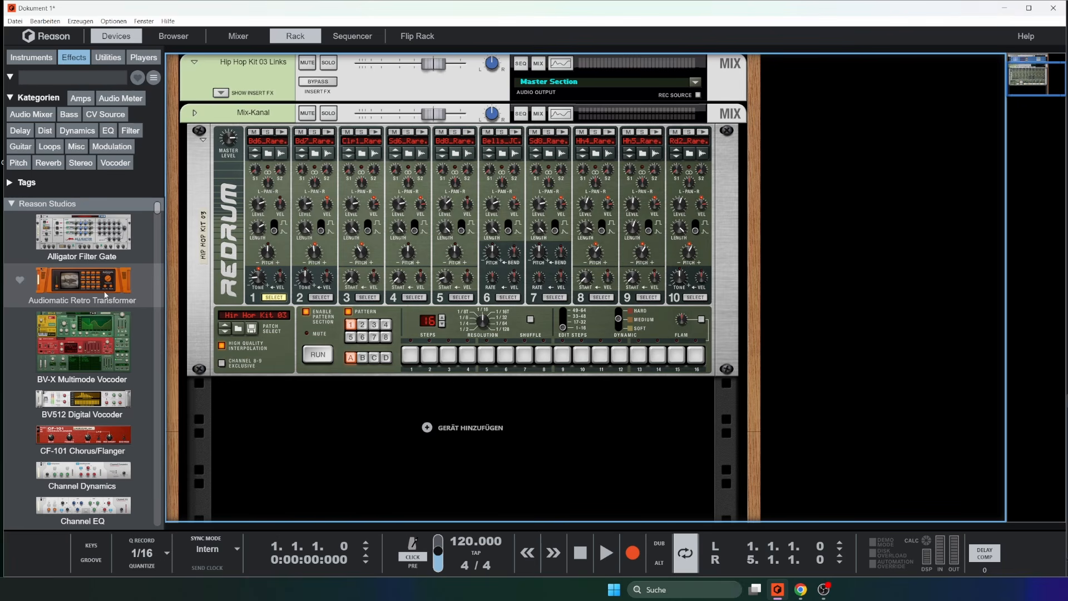
right_click(222, 264)
right_click(237, 266)
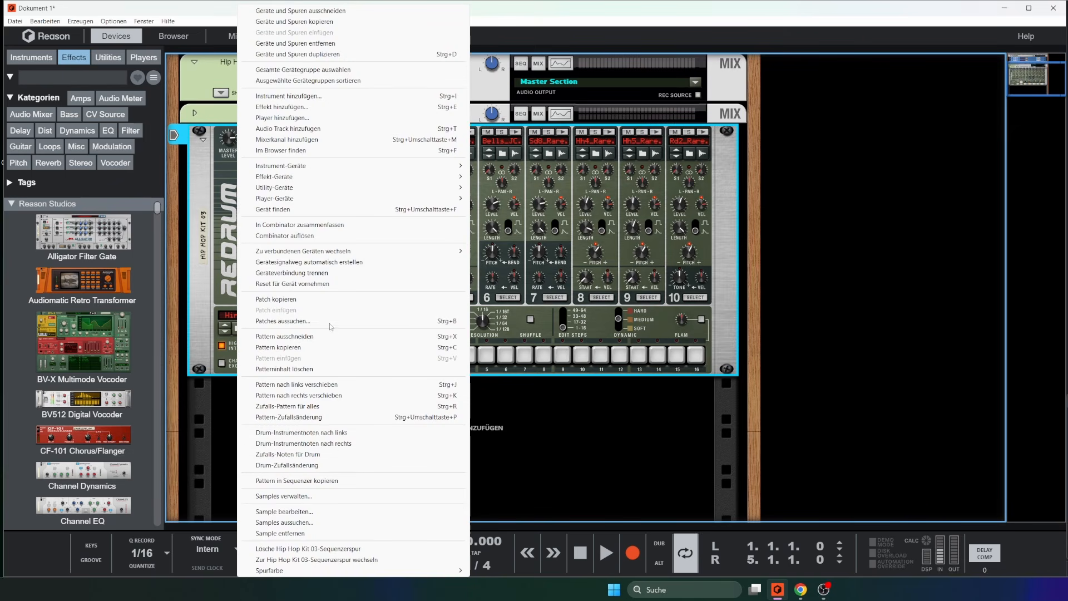
click(328, 225)
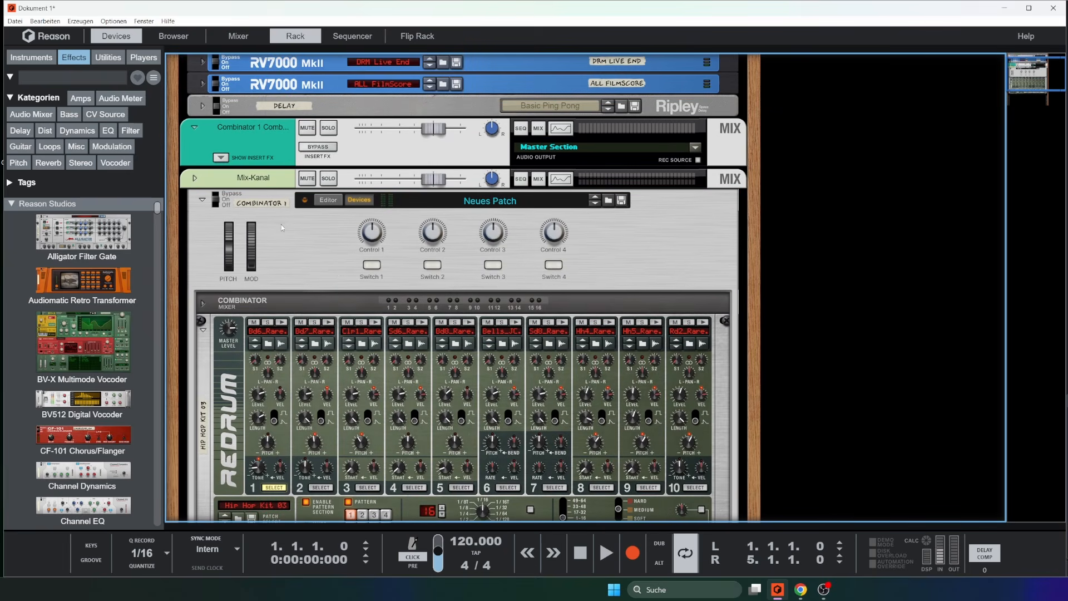
Look over the new Combinator containing the Redrum and browse the available instrument devices.
click(281, 225)
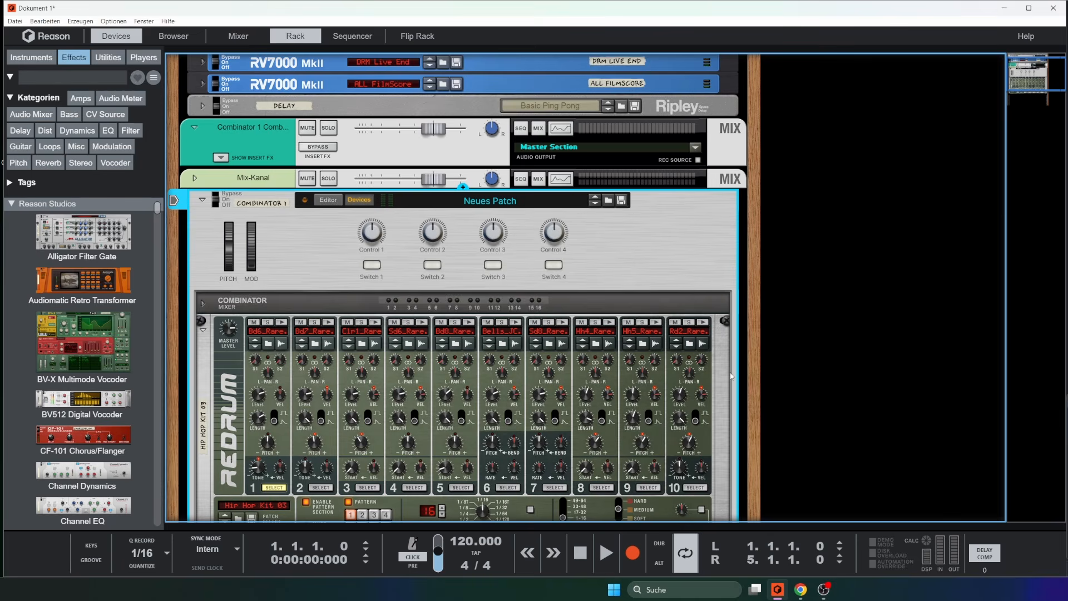
scroll(730, 376, down, 3)
scroll(724, 413, up, 2)
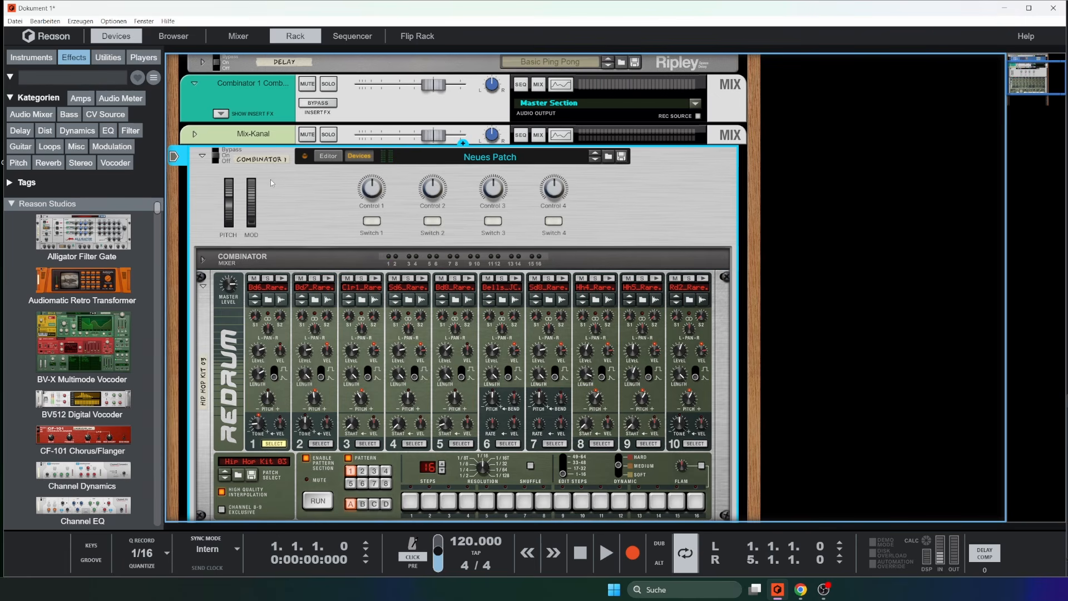
scroll(272, 182, down, 3)
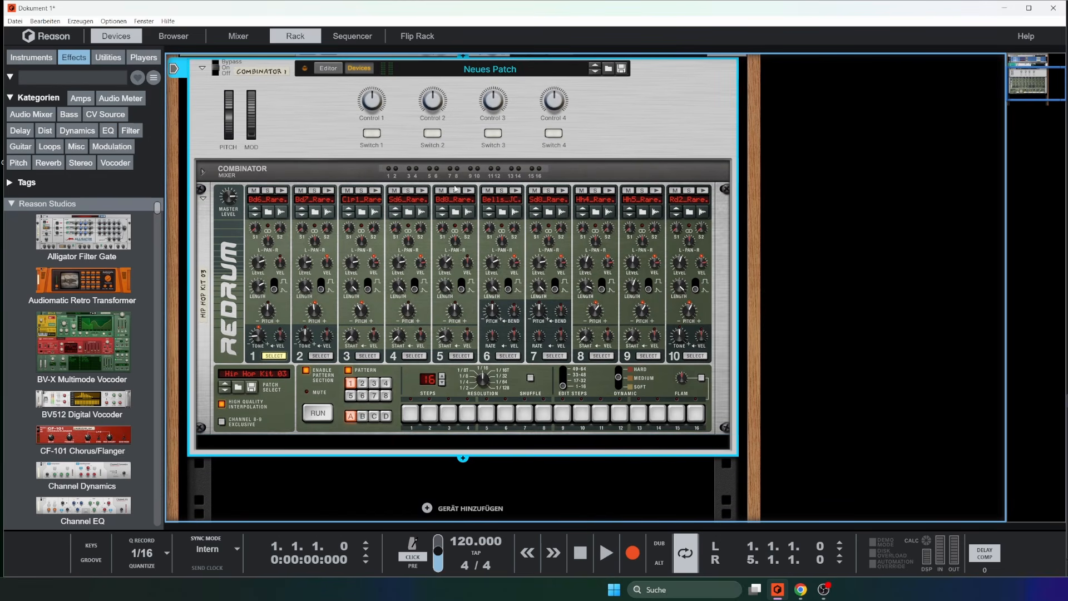
click(31, 57)
scroll(89, 366, down, 8)
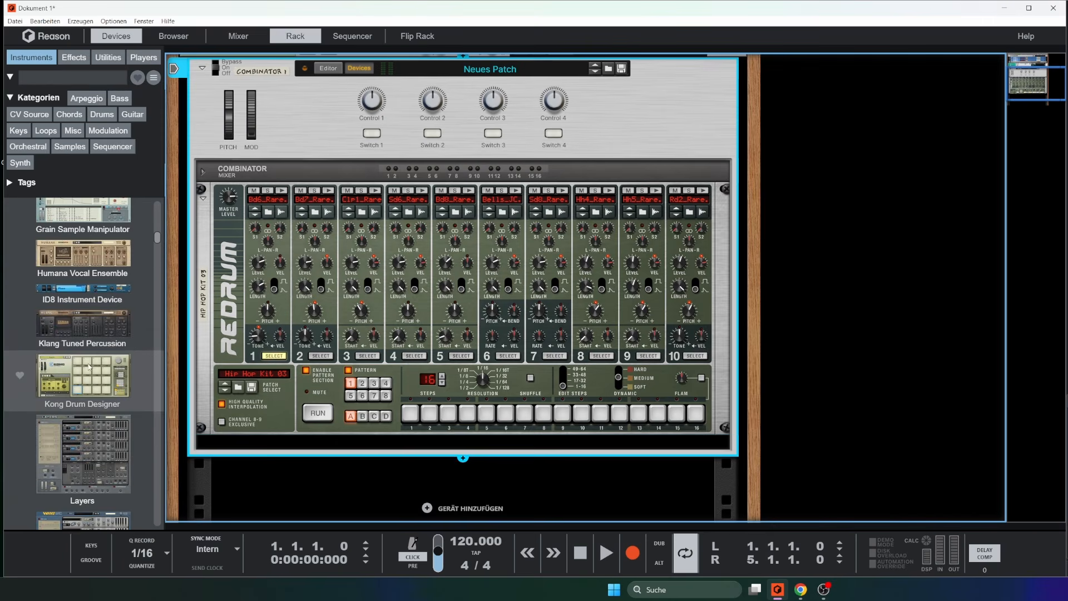
scroll(92, 378, down, 10)
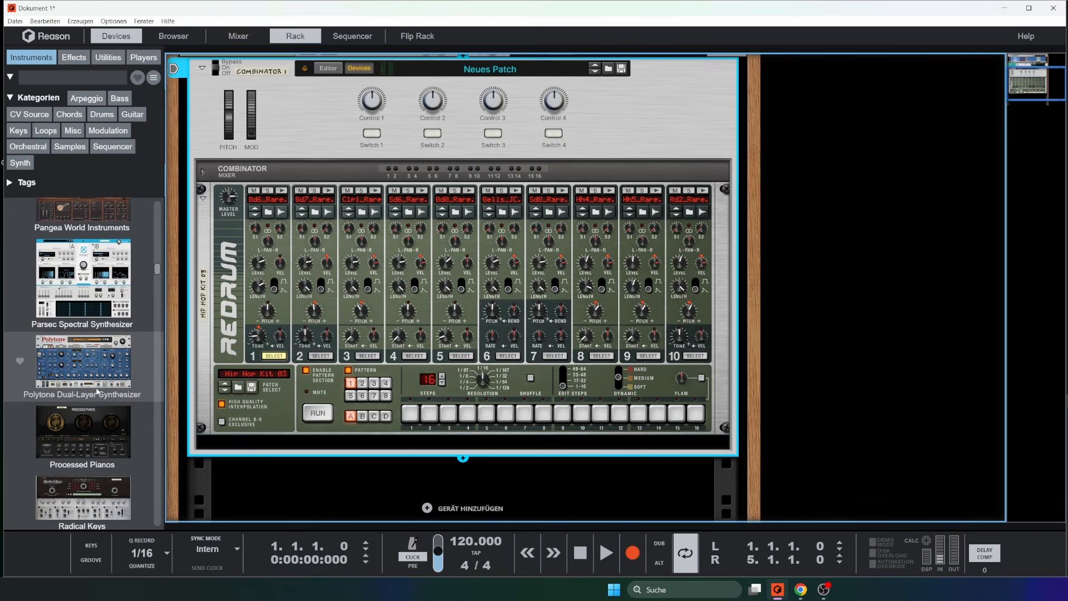
Delete the Redrum from inside the new Combinator.
click(229, 244)
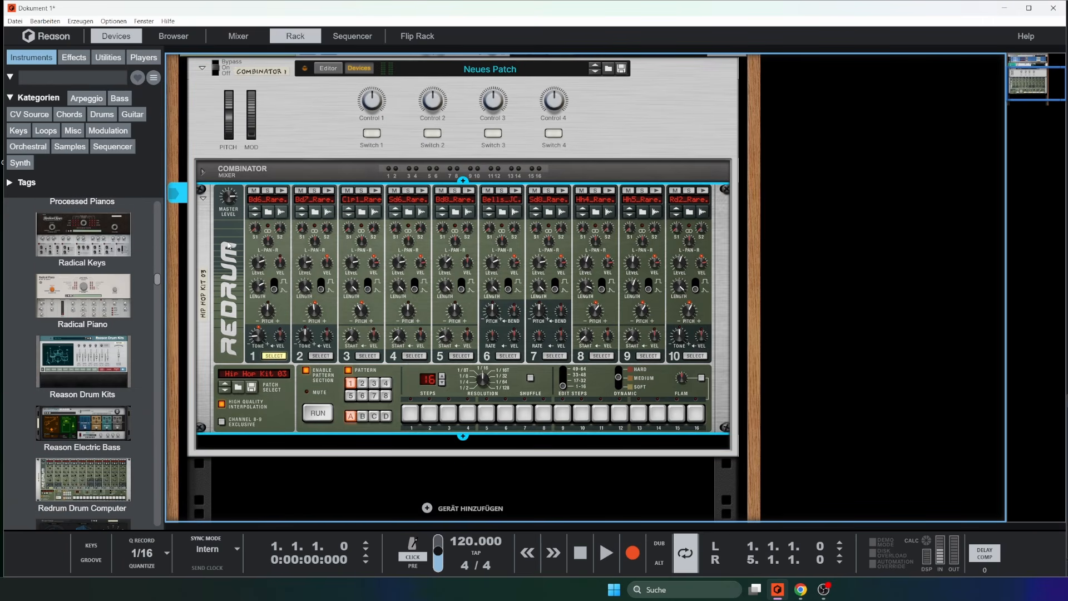
key(Delete)
key(Return)
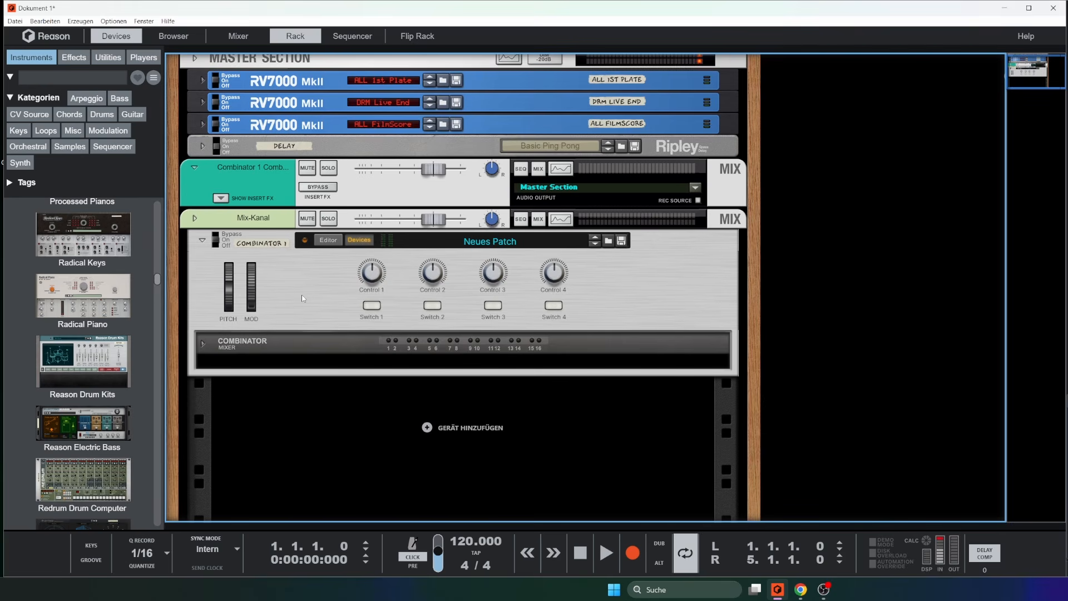
Add a Radical Piano and a Processed Pianos instrument inside the emptied Combinator.
scroll(51, 349, up, 1)
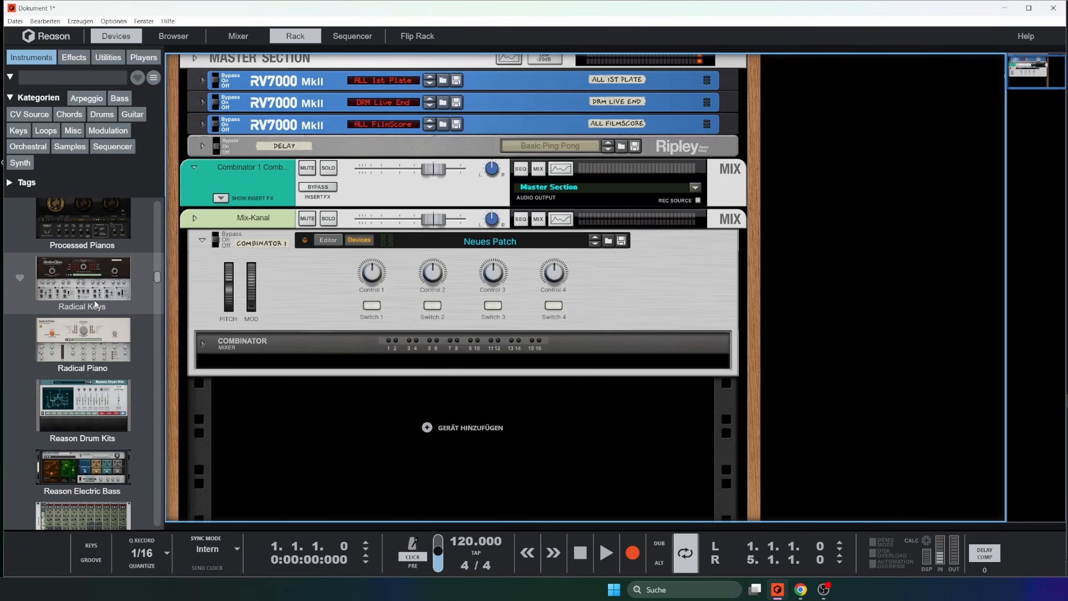
mouse_move(49, 348)
mouse_down()
mouse_move(421, 376)
mouse_move(424, 362)
mouse_move(518, 383)
mouse_up()
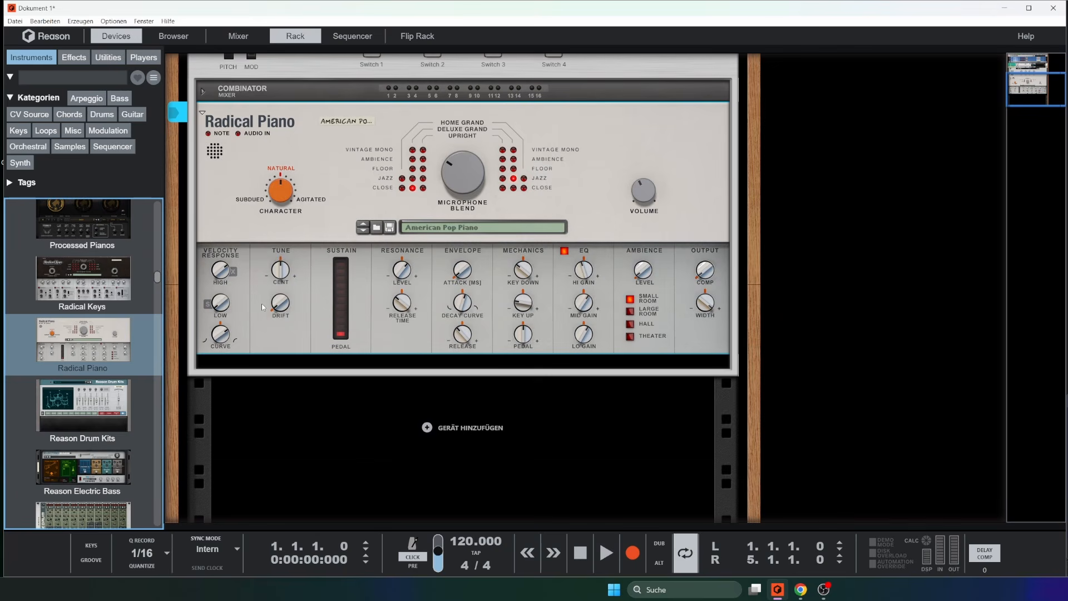
drag(101, 230, 462, 356)
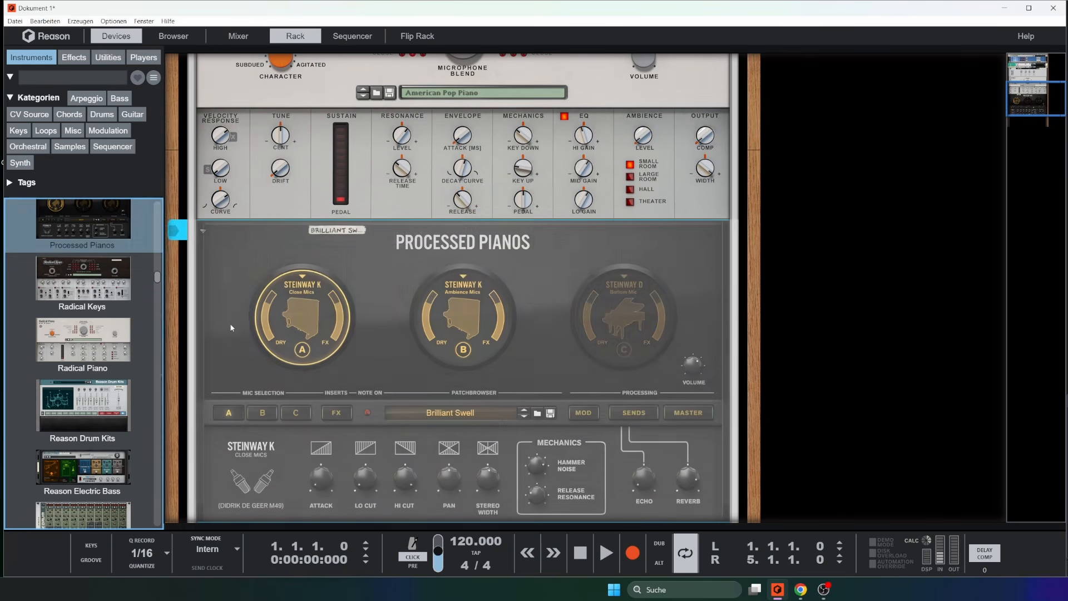
Search the instruments for "nn" and add an NN-XT Advanced Sampler below Processed Pianos in the Combinator.
scroll(89, 293, up, 5)
click(83, 76)
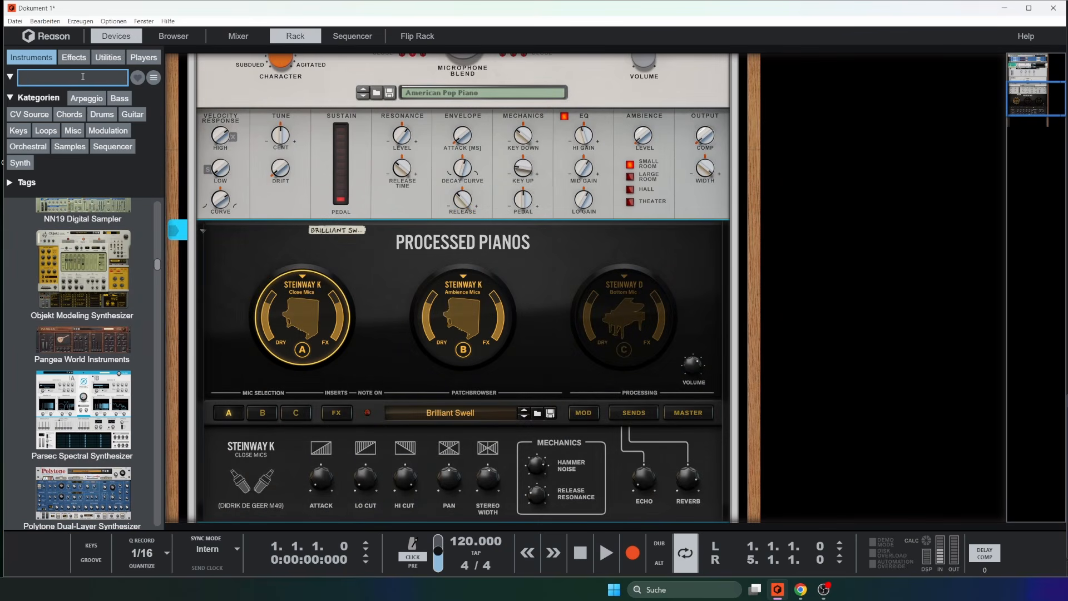
text(nnx)
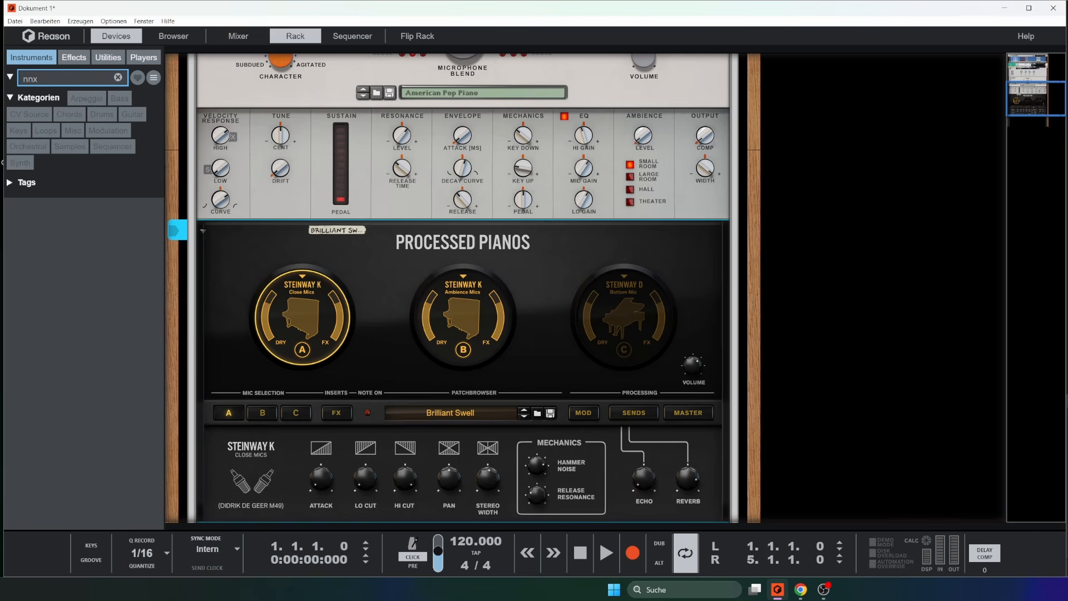
key(BackSpace)
drag(84, 256, 702, 521)
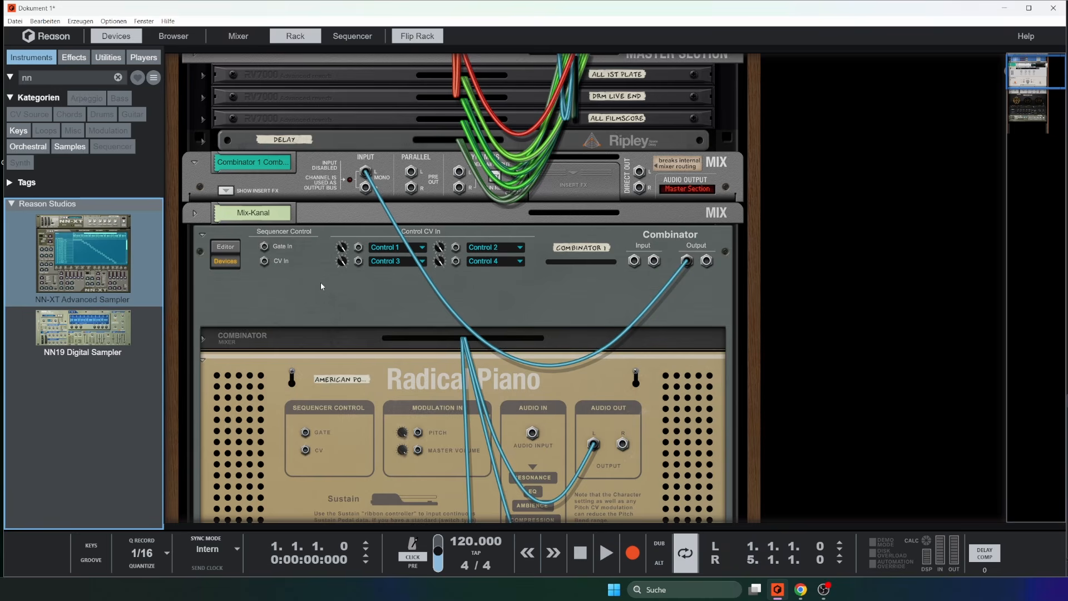
Examine the rear cabling of the three layered instruments, the devices from the front and the Combinator mixer's channel indicators.
click(320, 283)
scroll(675, 314, down, 5)
scroll(801, 317, up, 4)
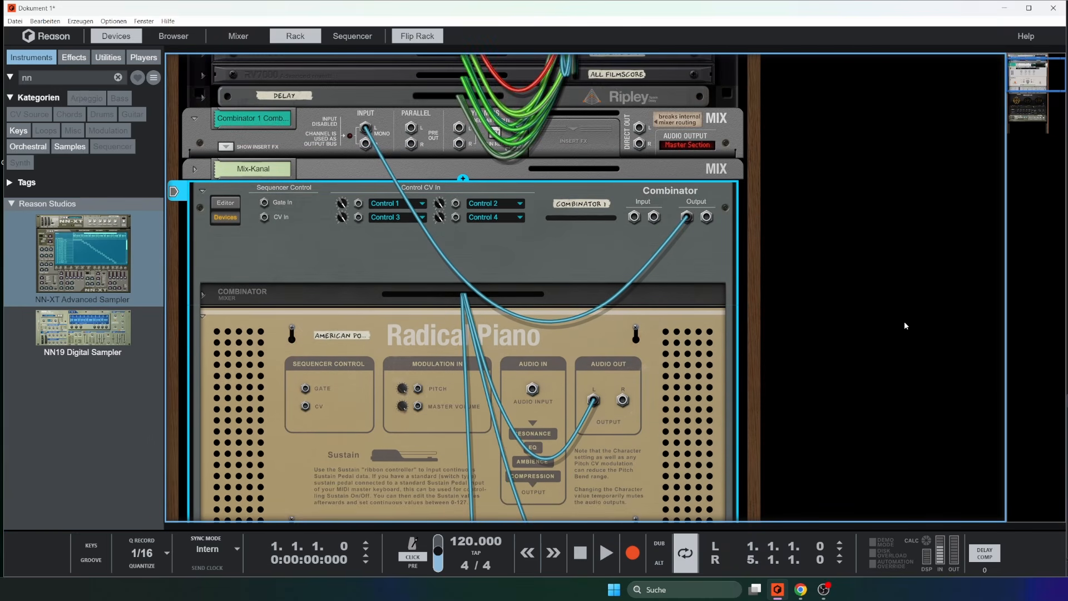
scroll(930, 322, down, 5)
key(Tab)
scroll(782, 308, down, 6)
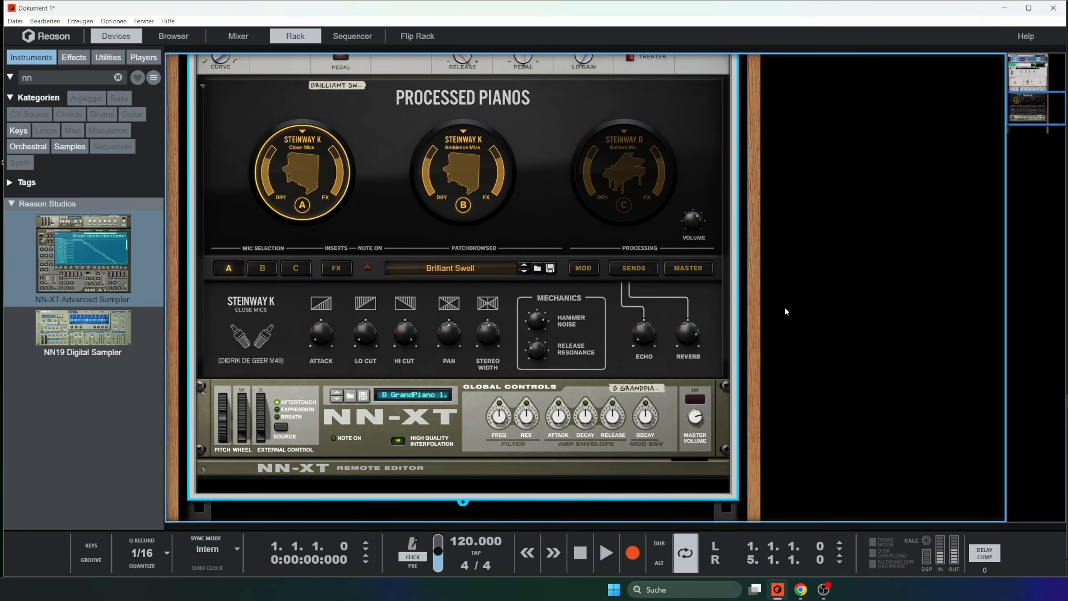
scroll(539, 453, up, 10)
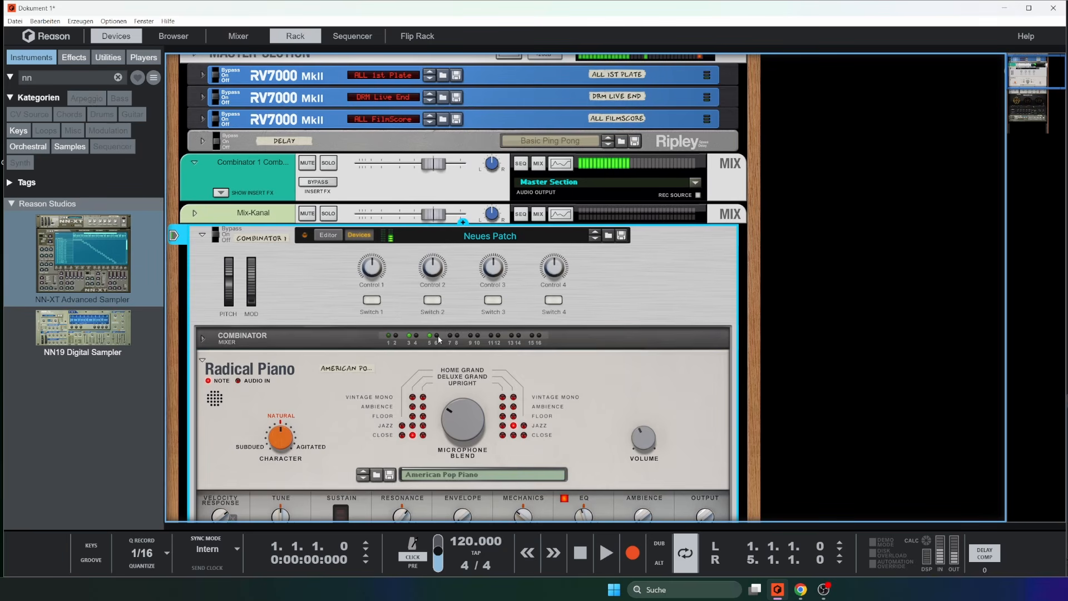
Unfold the Combinator mixer on the rear side to show which inputs the instruments are connected to.
key(Tab)
scroll(527, 352, down, 3)
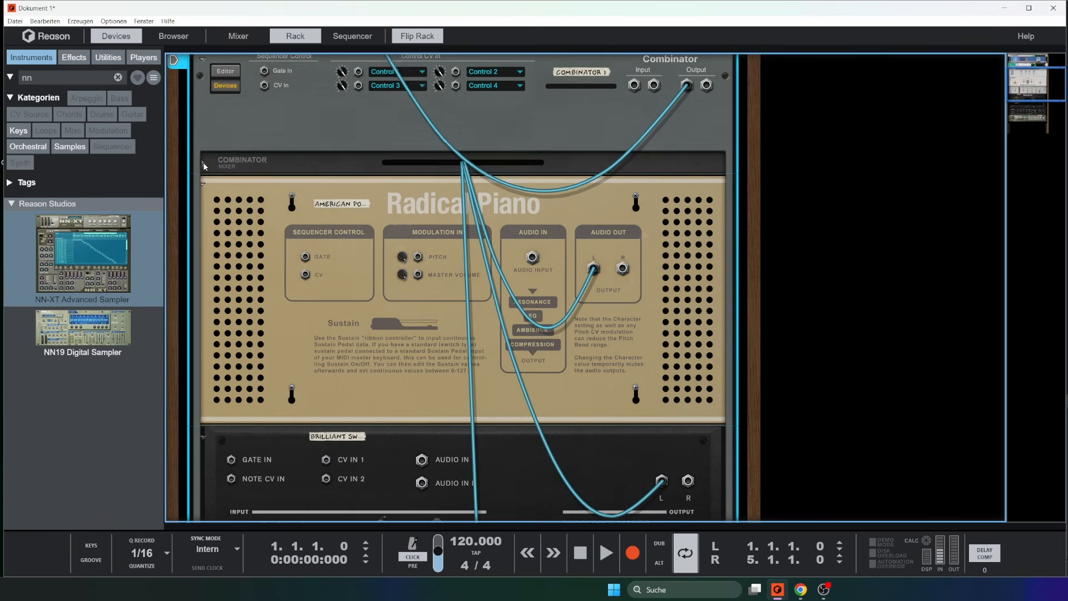
click(202, 163)
scroll(445, 185, up, 3)
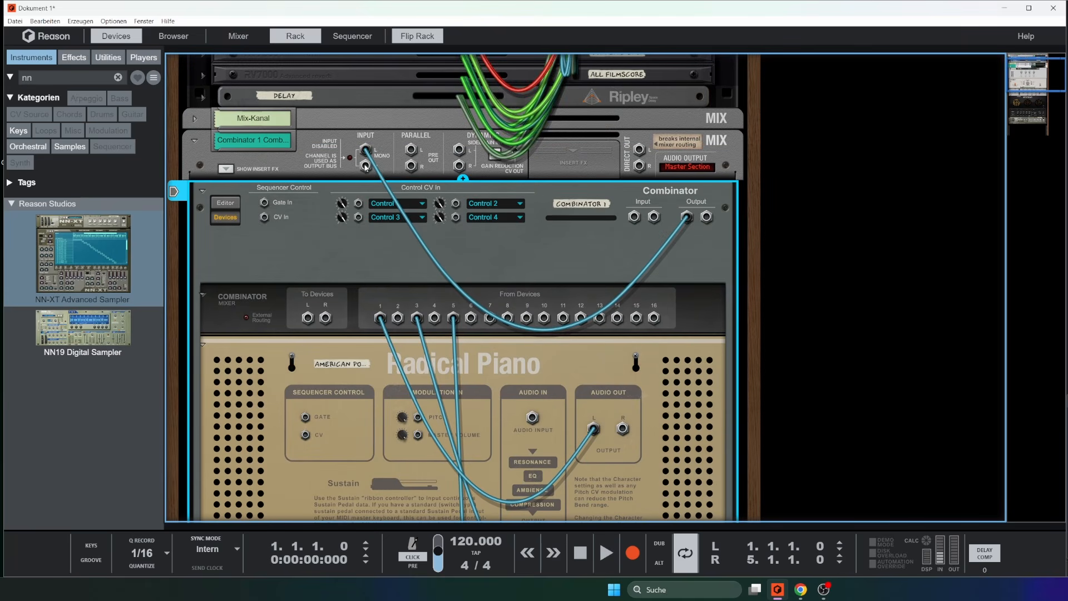
Connect the Combinator's right output to the mix channel's right input and Radical Piano's right output to Combinator mixer input 2.
drag(365, 165, 706, 217)
scroll(473, 225, down, 3)
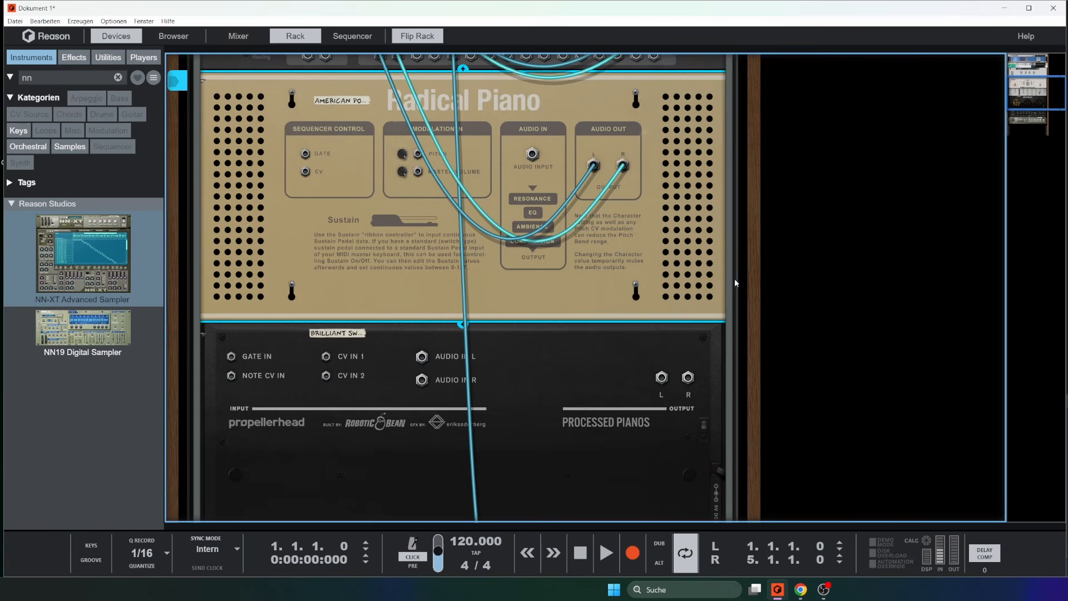
scroll(606, 246, up, 2)
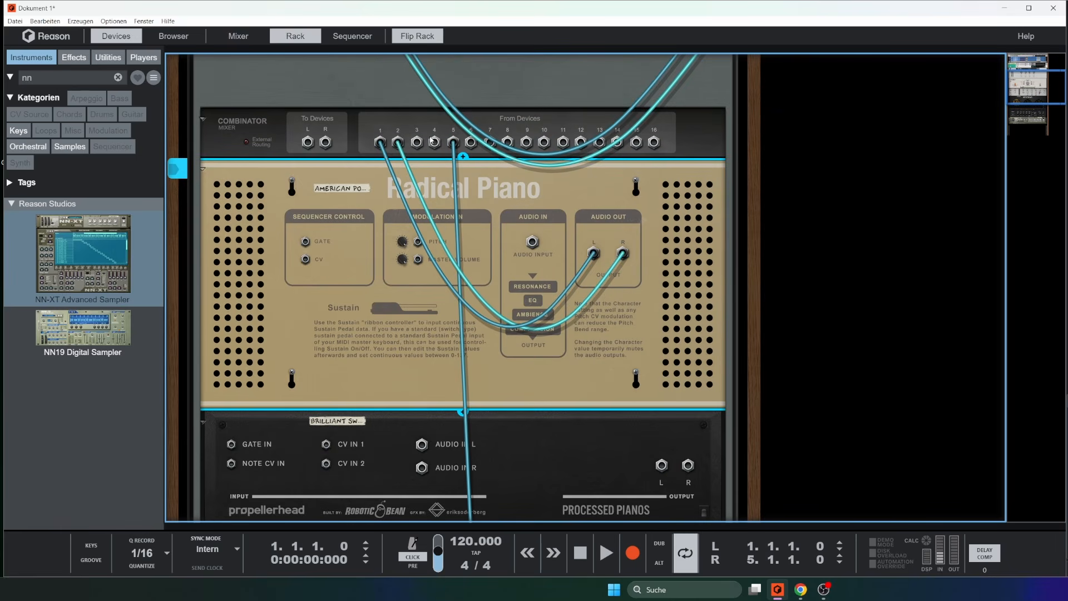
Rewire Processed Pianos in stereo to Combinator mixer inputs 3 and 4, and the NN-XT to inputs 5 and 6.
drag(449, 144, 562, 199)
scroll(568, 334, down, 3)
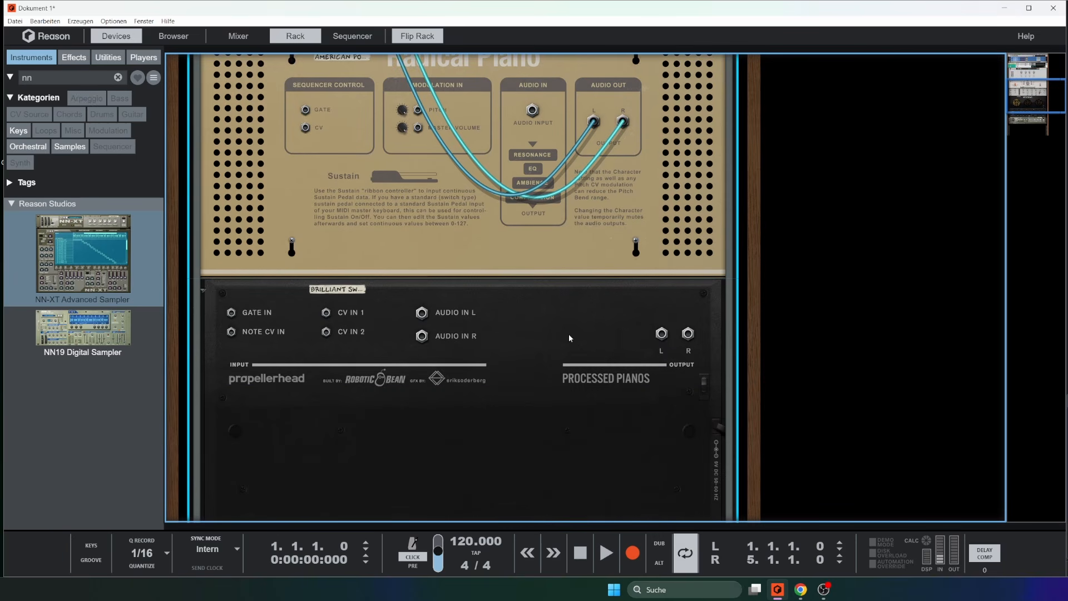
scroll(562, 345, down, 1)
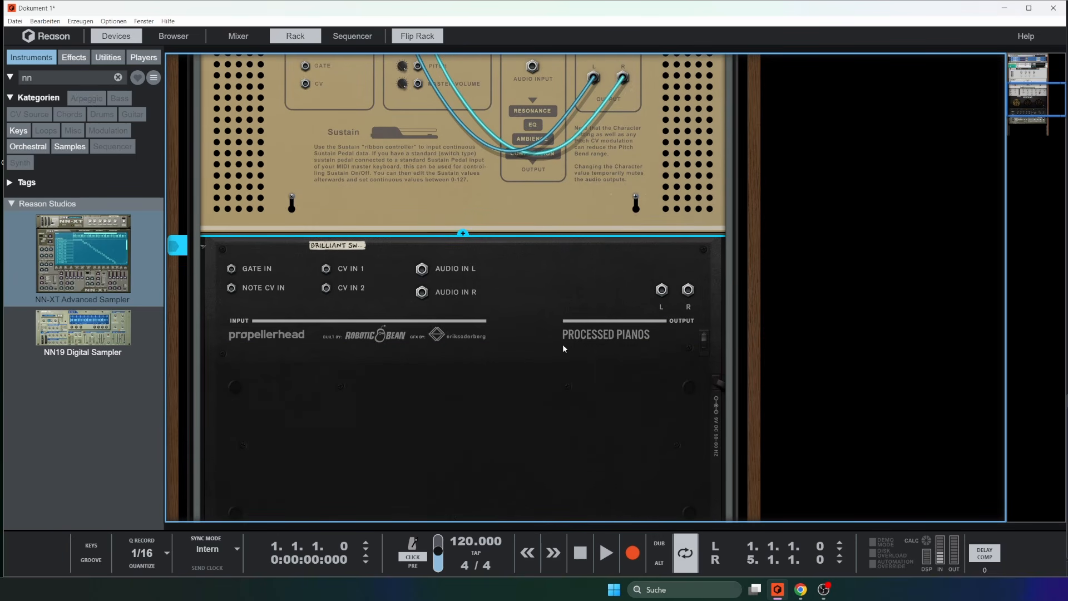
drag(559, 380, 560, 368)
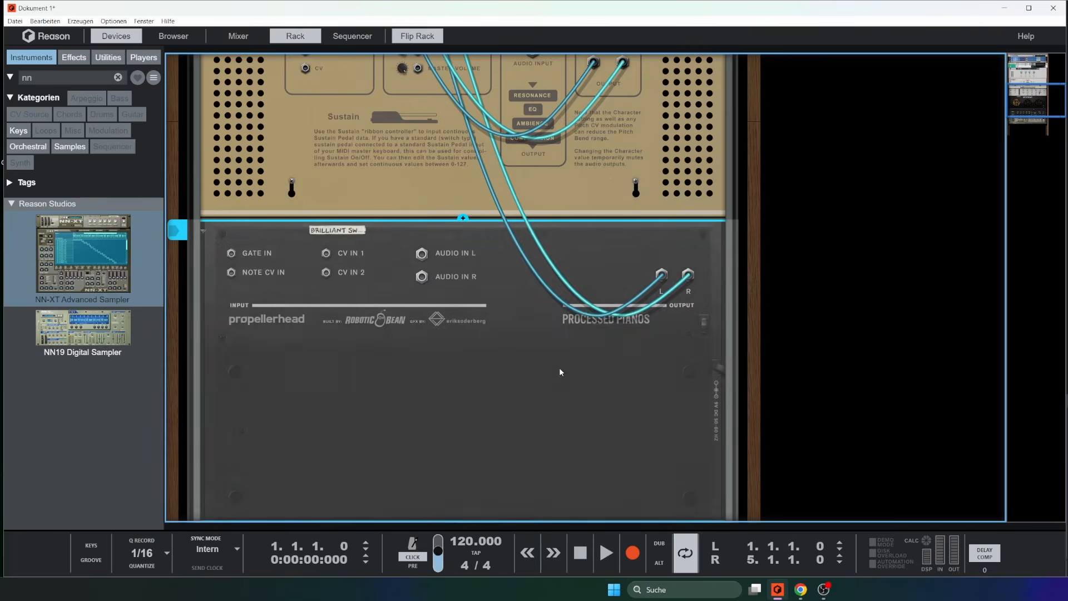
scroll(560, 369, down, 6)
click(495, 341)
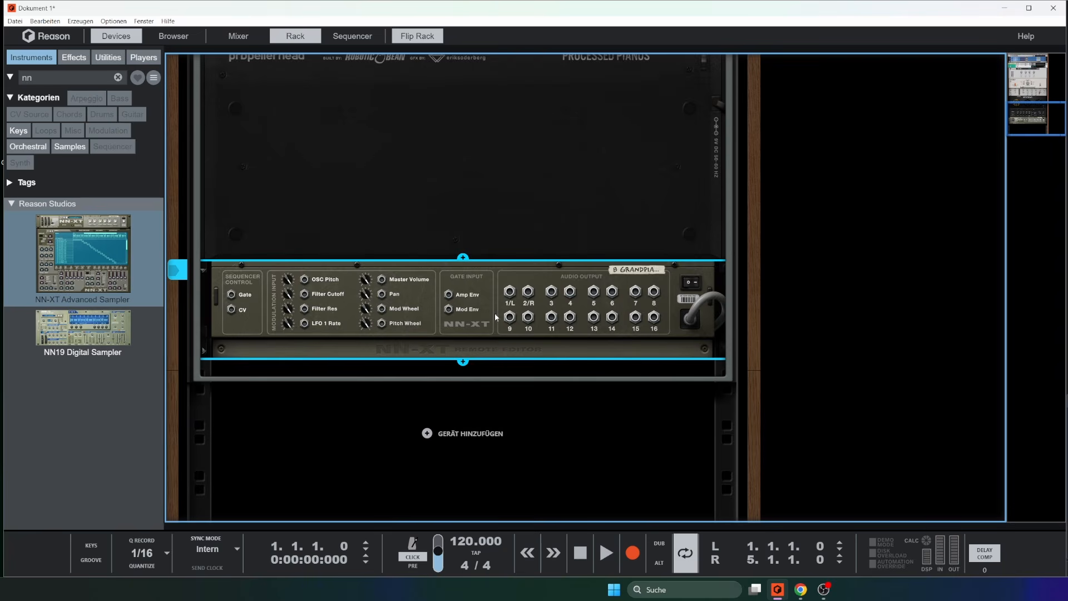
Examine the stereo cabling into the Combinator mixer and its channel indicators on the front of the rack.
scroll(529, 300, up, 12)
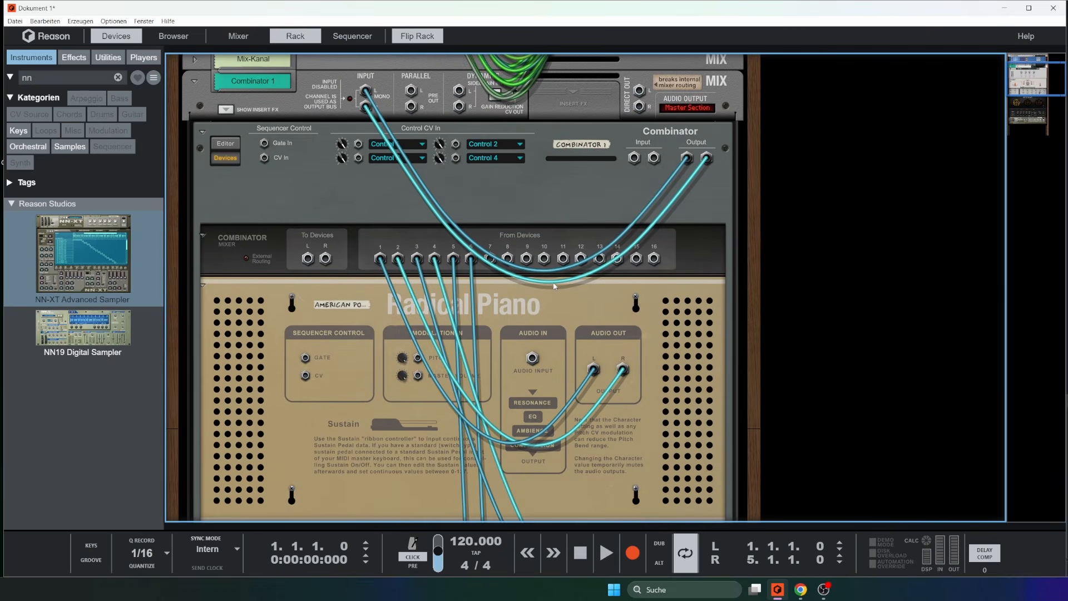
key(Tab)
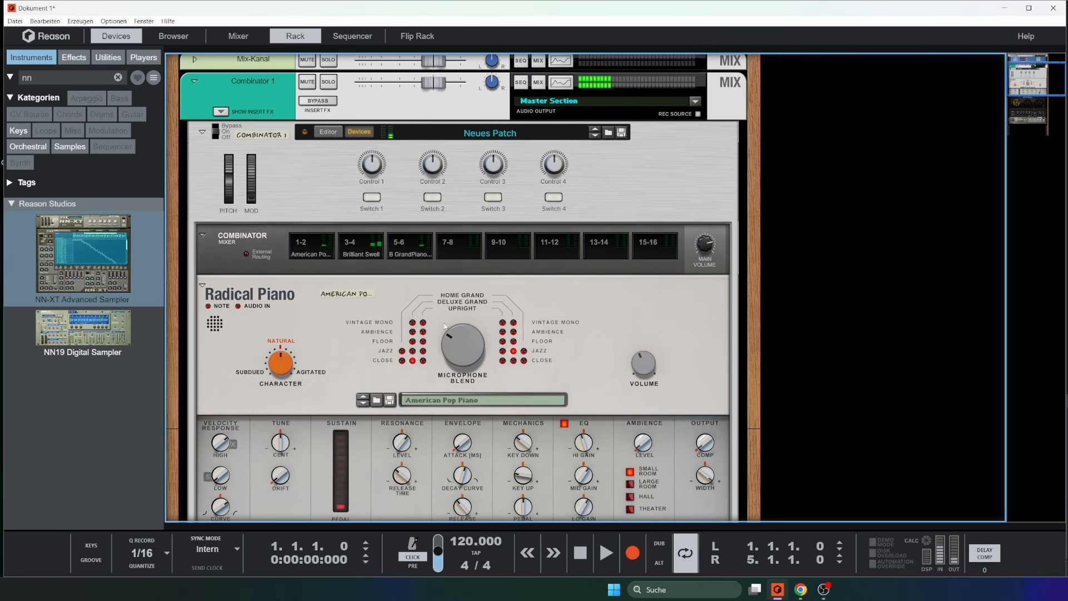
scroll(473, 321, down, 3)
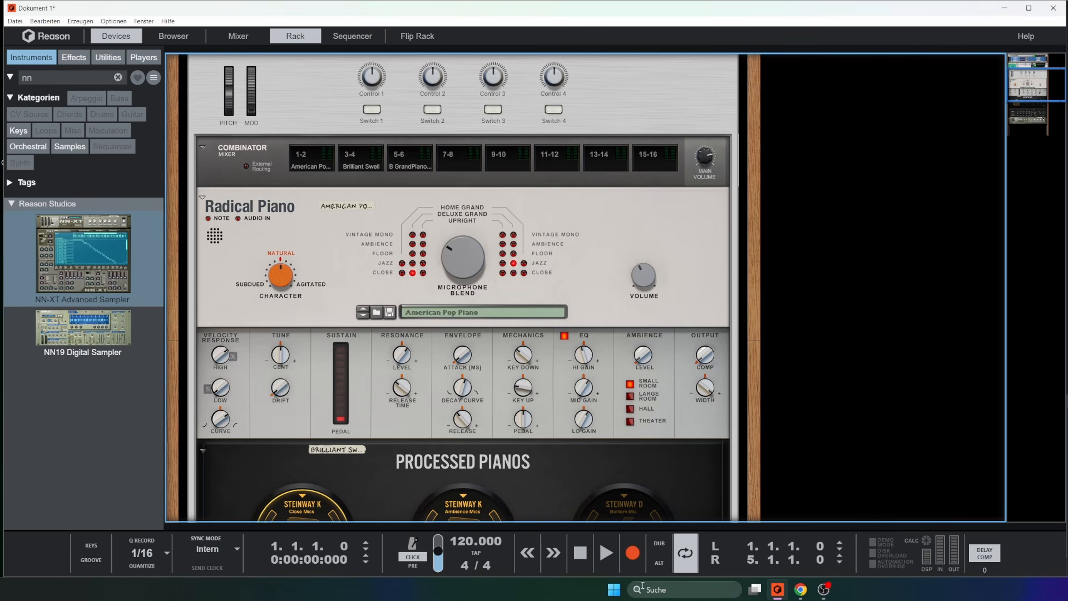
Clear the device search among the players and place an Arpeggio Lab above the whole Combinator.
click(142, 62)
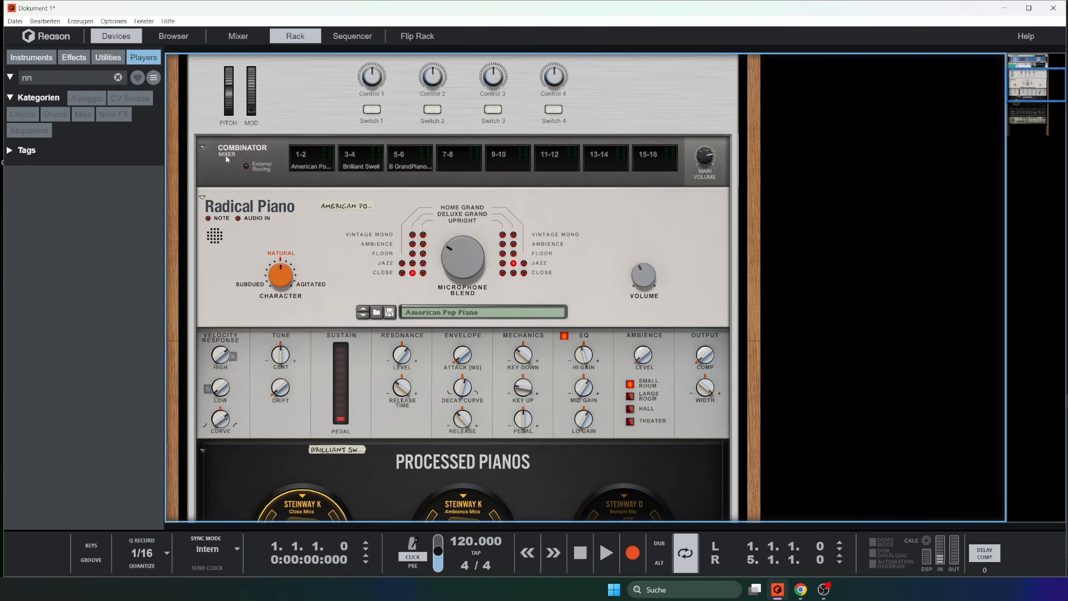
click(119, 78)
scroll(645, 302, up, 9)
scroll(572, 286, down, 6)
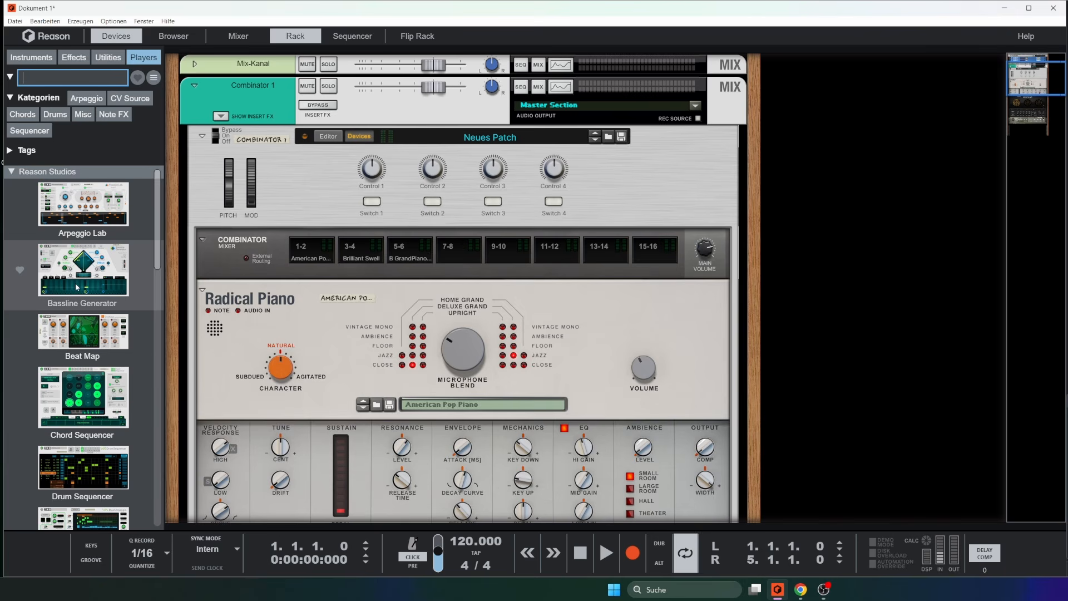
drag(77, 287, 415, 143)
click(415, 143)
drag(74, 195, 486, 127)
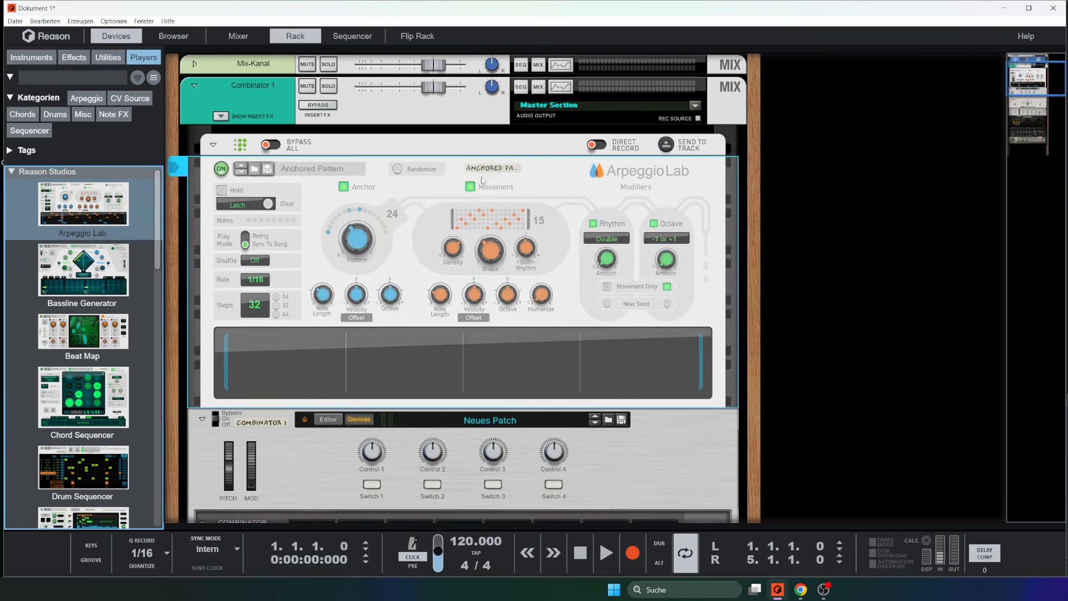
click(532, 180)
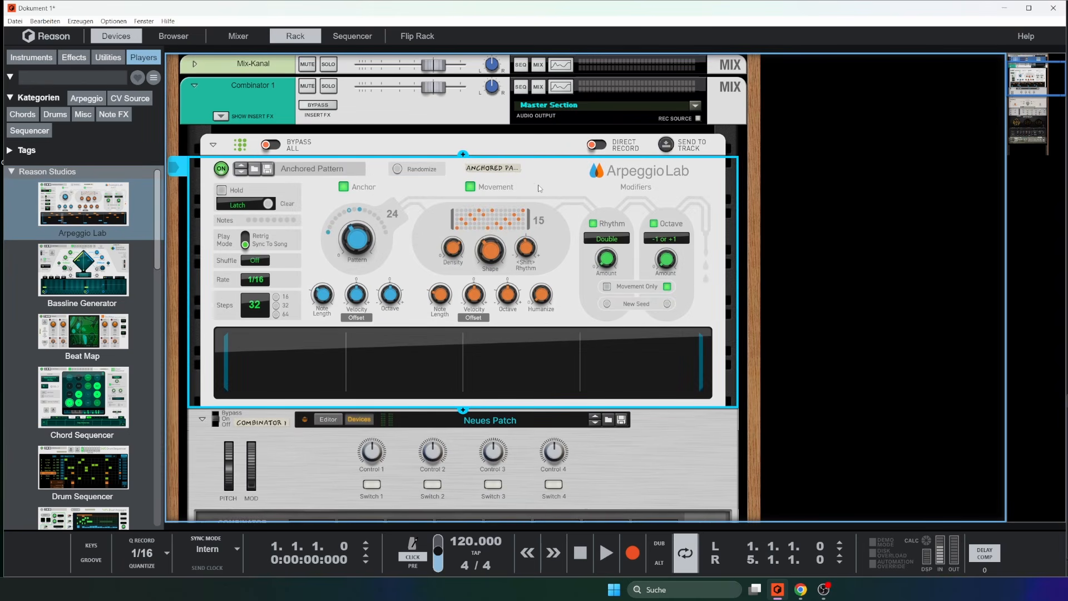
Select the Combinator and examine how Arpeggio Lab drives all three layered pianos in the Combinator mixer.
click(308, 446)
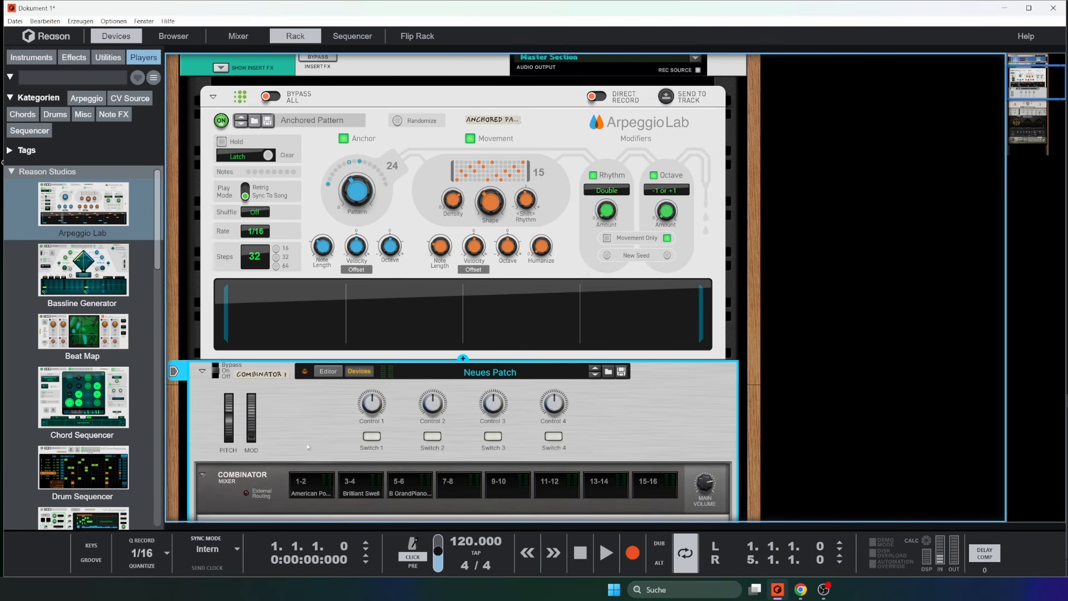
click(176, 372)
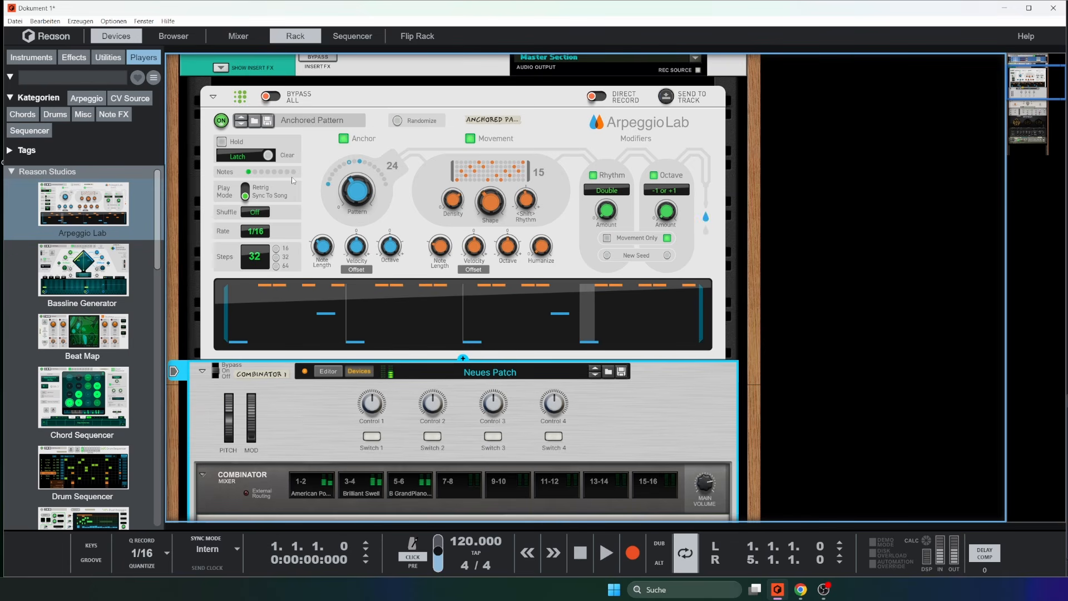
scroll(615, 335, down, 2)
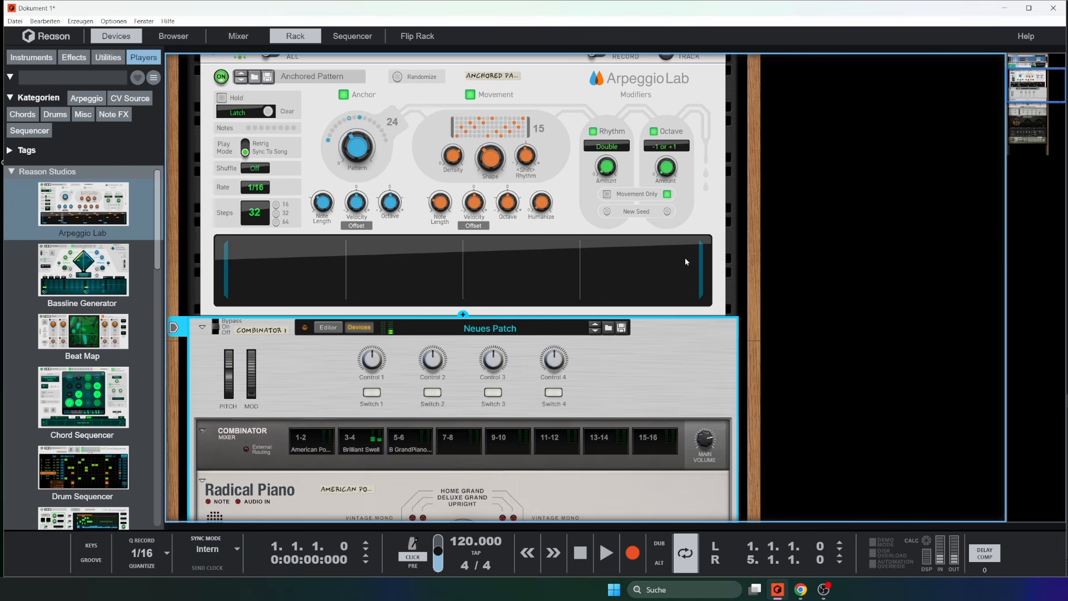
Delete the Arpeggio Lab placed above the Combinator.
click(709, 208)
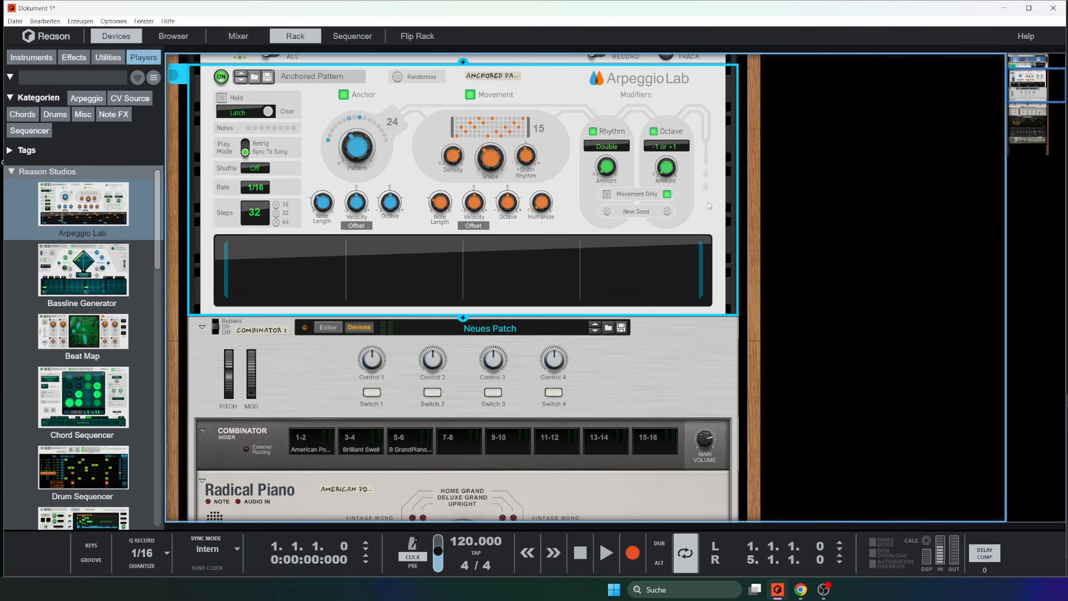
key(Delete)
key(Return)
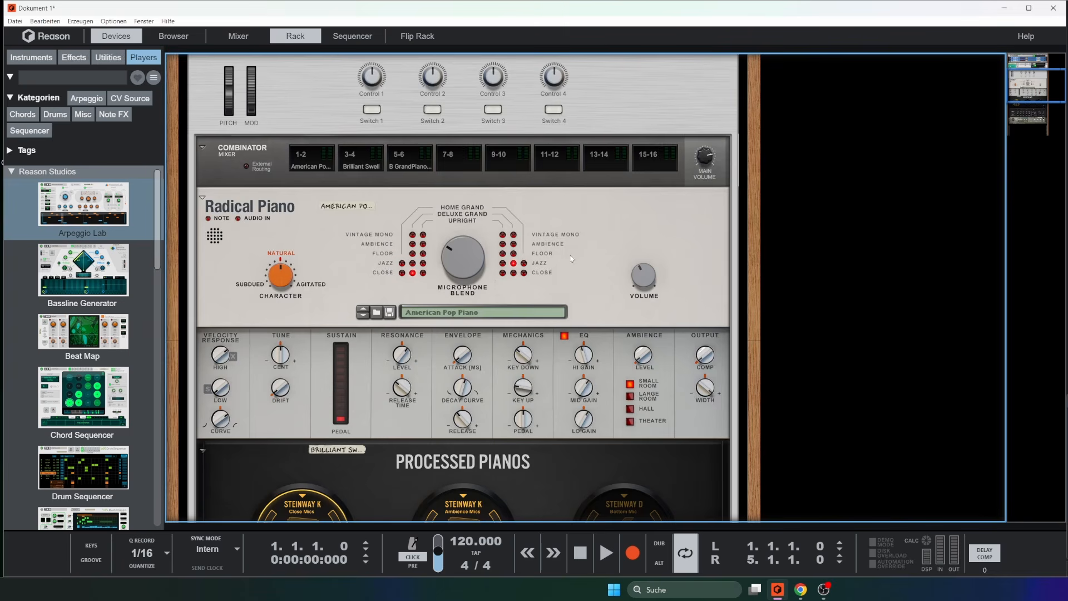
Add a Bassline Generator player to the Radical Piano inside the Combinator.
scroll(532, 280, down, 2)
scroll(533, 279, up, 2)
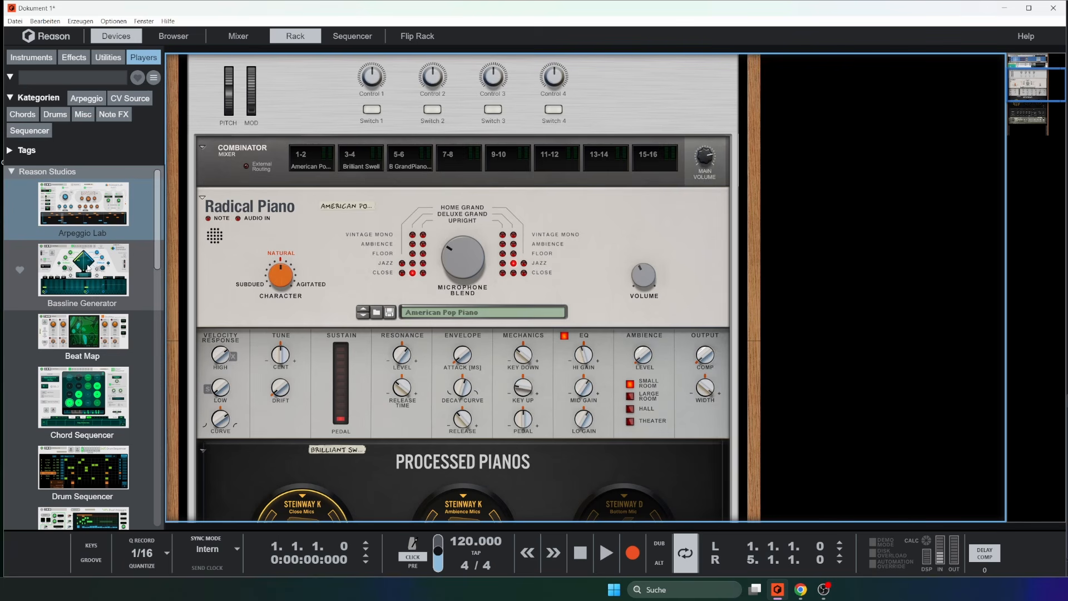
drag(87, 269, 572, 190)
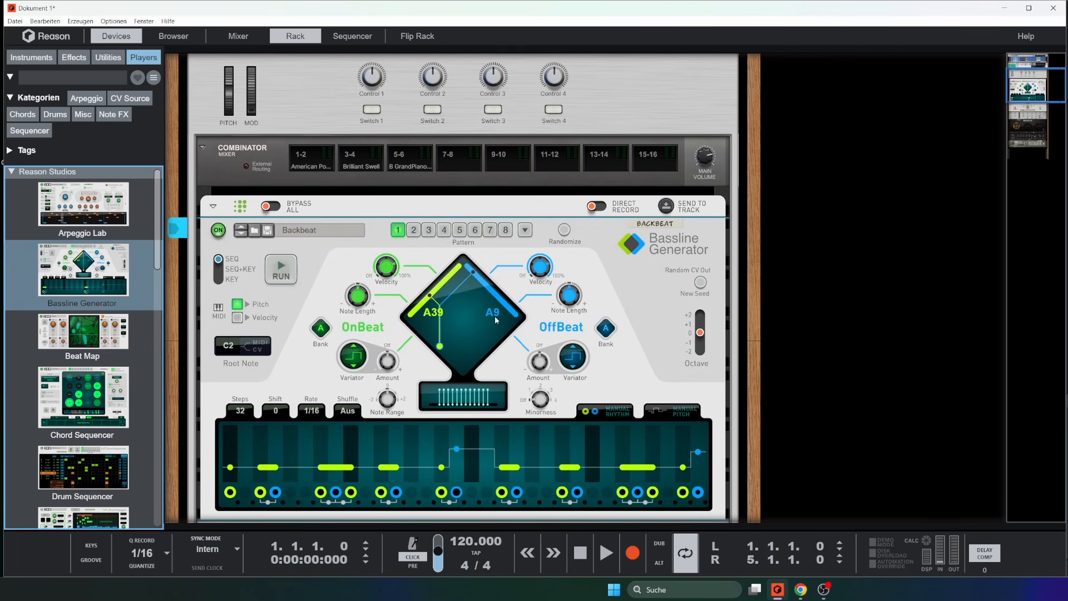
scroll(623, 278, down, 5)
scroll(559, 368, down, 4)
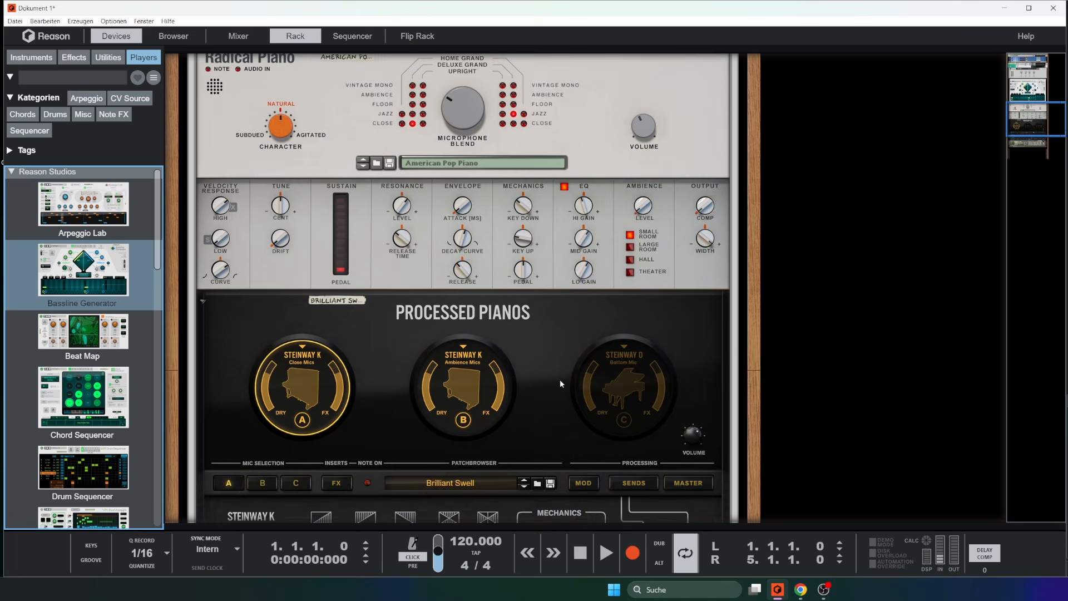
Select the Combinator for playing and examine how its mixer channels respond with the Bassline Generator on Radical Piano.
scroll(559, 379, up, 6)
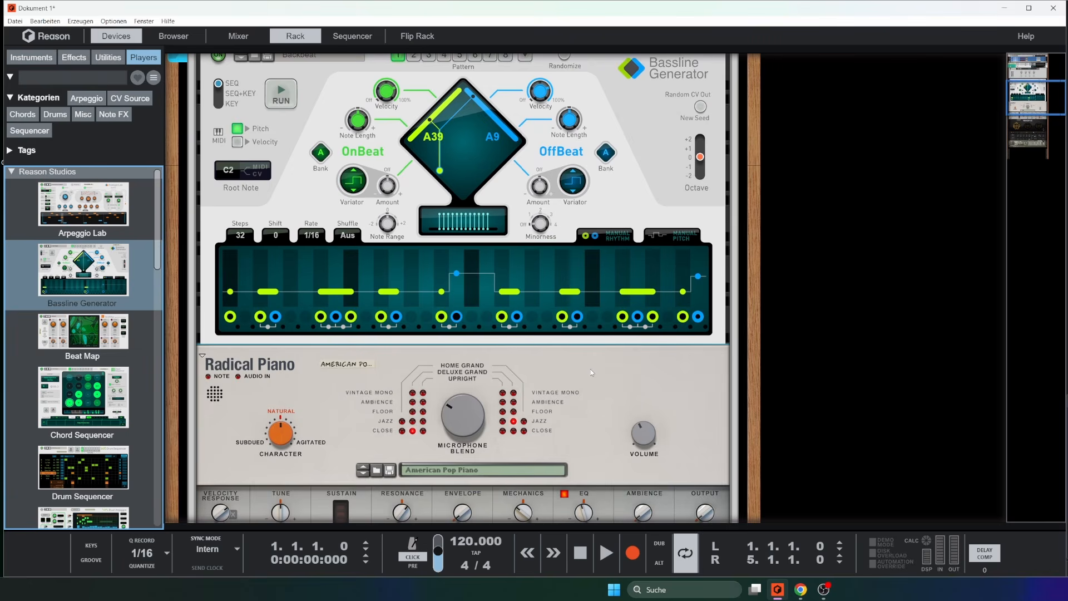
scroll(589, 369, up, 7)
click(669, 295)
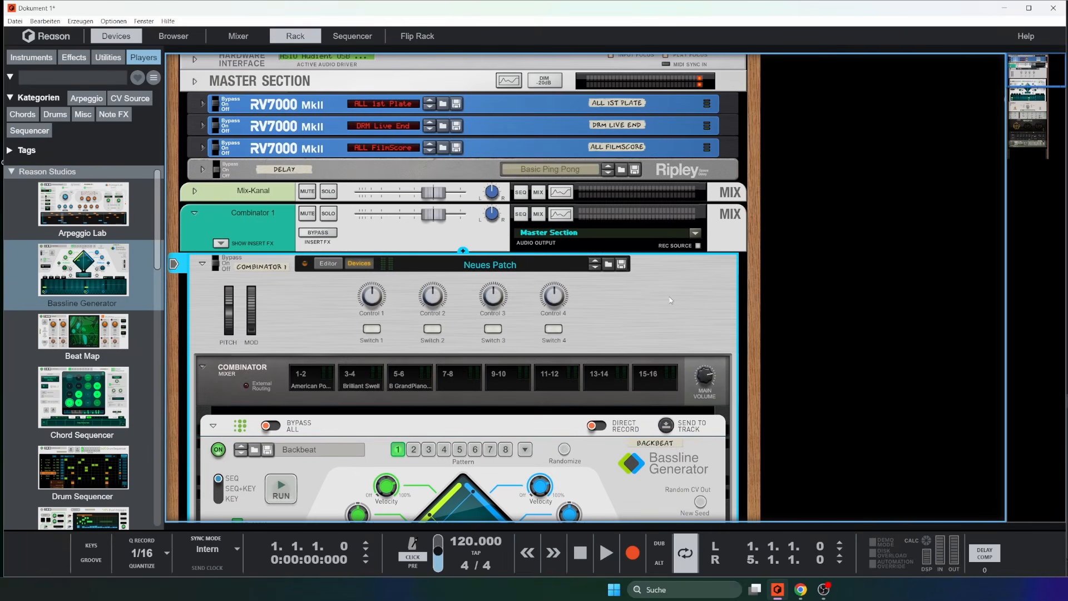
click(735, 230)
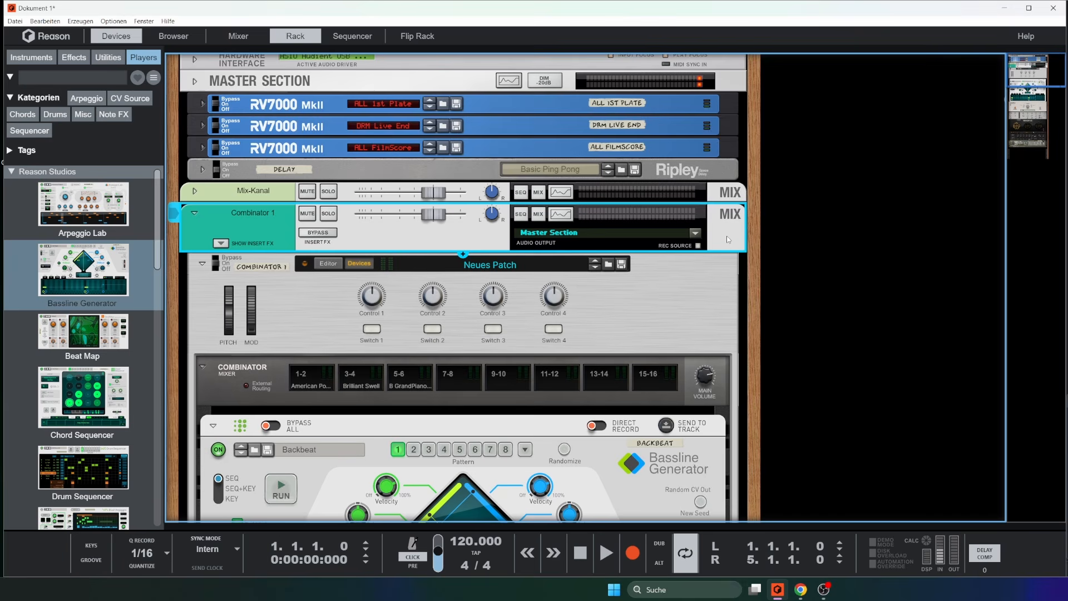
click(261, 284)
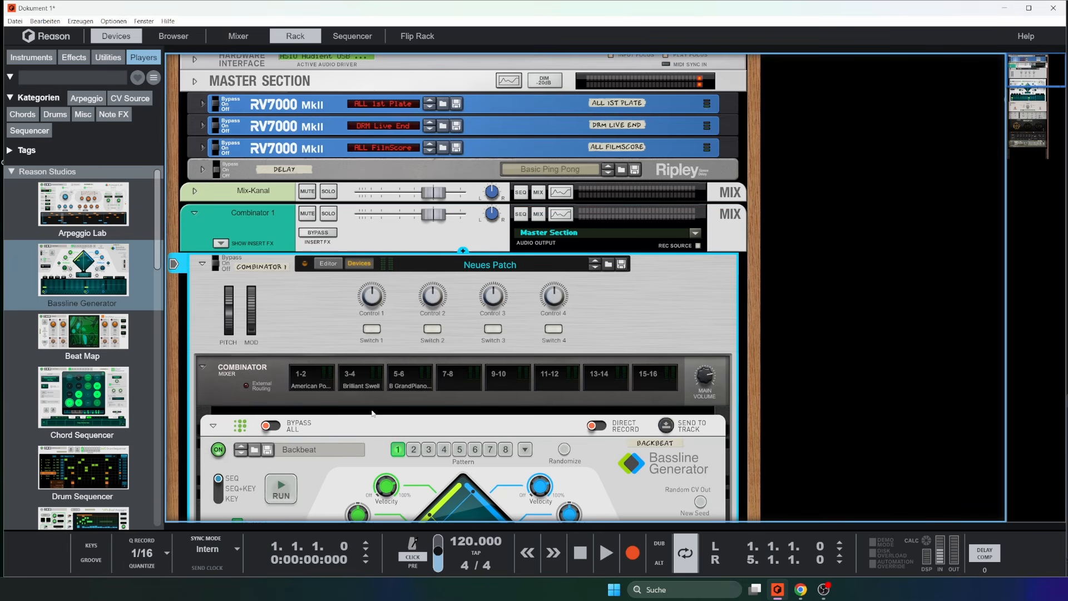
scroll(512, 421, down, 3)
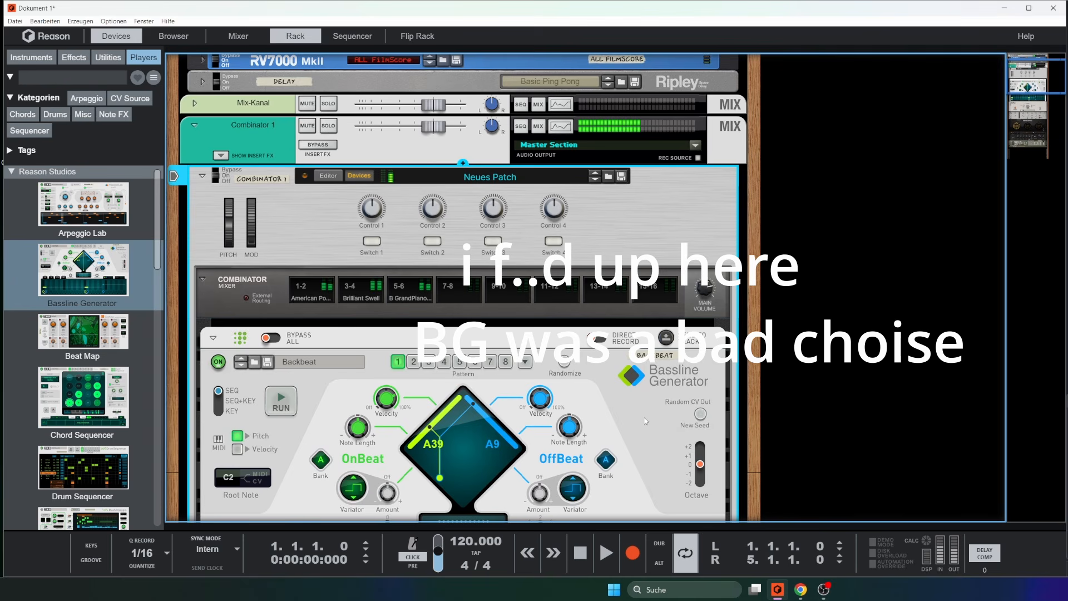
scroll(593, 411, down, 2)
scroll(591, 406, down, 10)
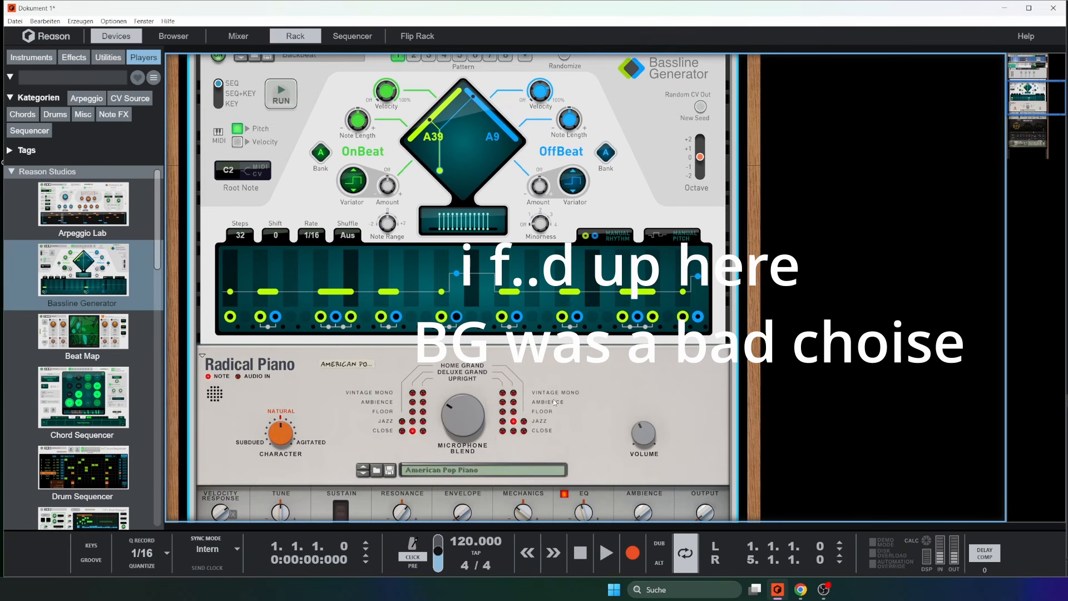
scroll(500, 395, up, 10)
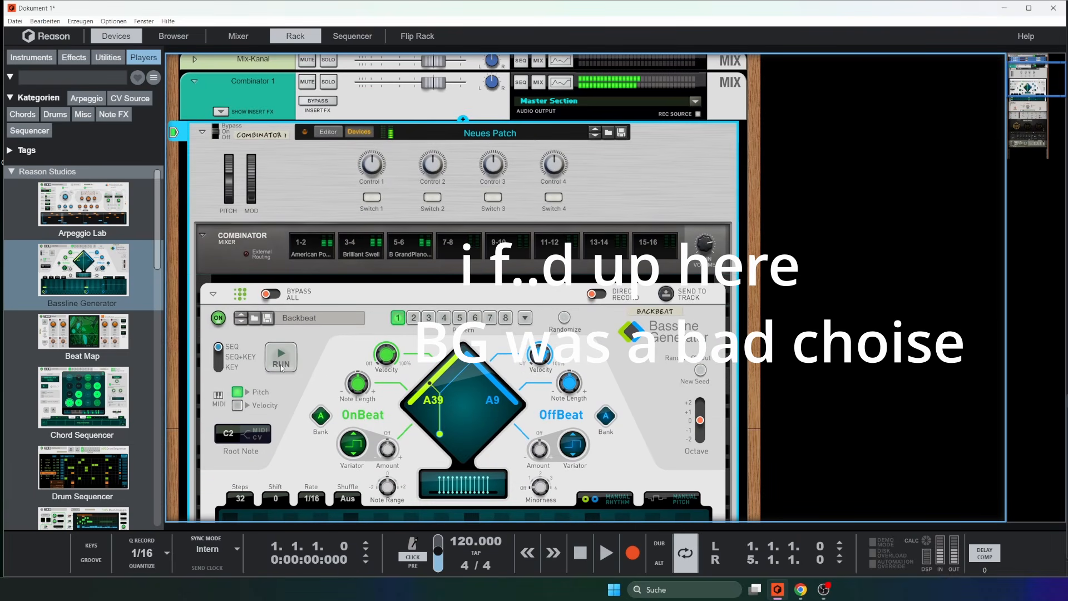
Replace the Bassline Generator with an Arpeggio Lab on the Radical Piano inside the Combinator.
click(219, 356)
drag(98, 235, 442, 413)
scroll(356, 345, down, 3)
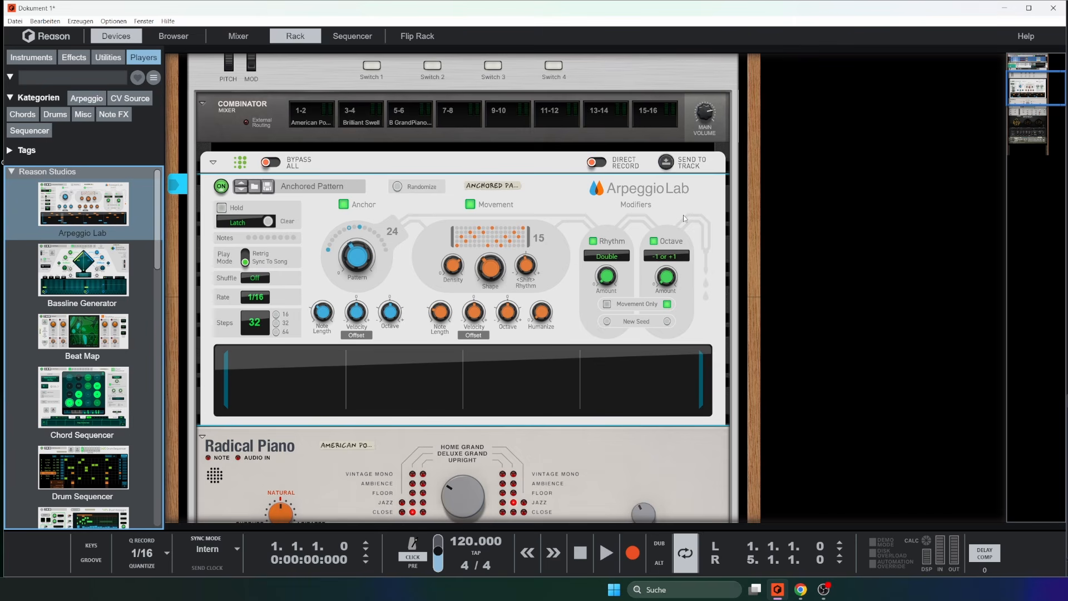
Examine the Arpeggio Lab on Radical Piano against the other two pianos and the Combinator mixer's channel indicators.
scroll(592, 191, up, 3)
scroll(576, 229, down, 6)
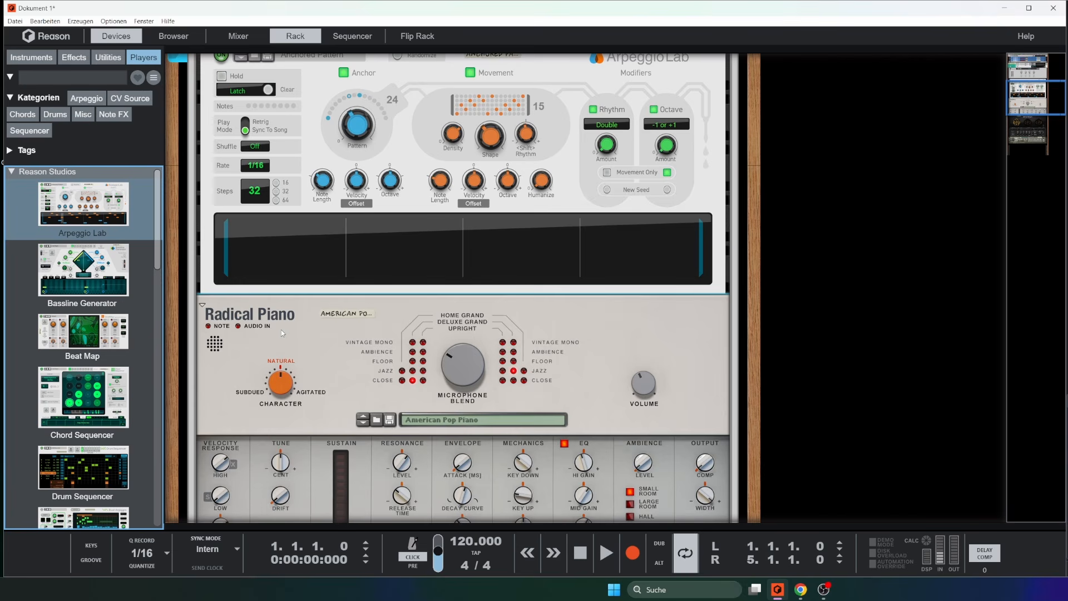
scroll(303, 321, down, 12)
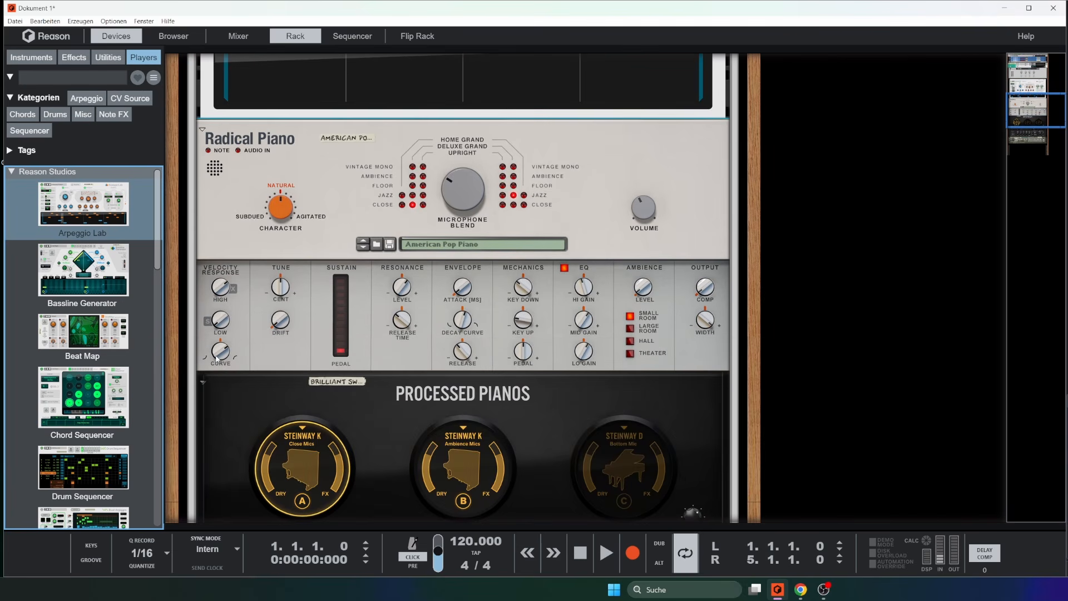
scroll(486, 442, up, 15)
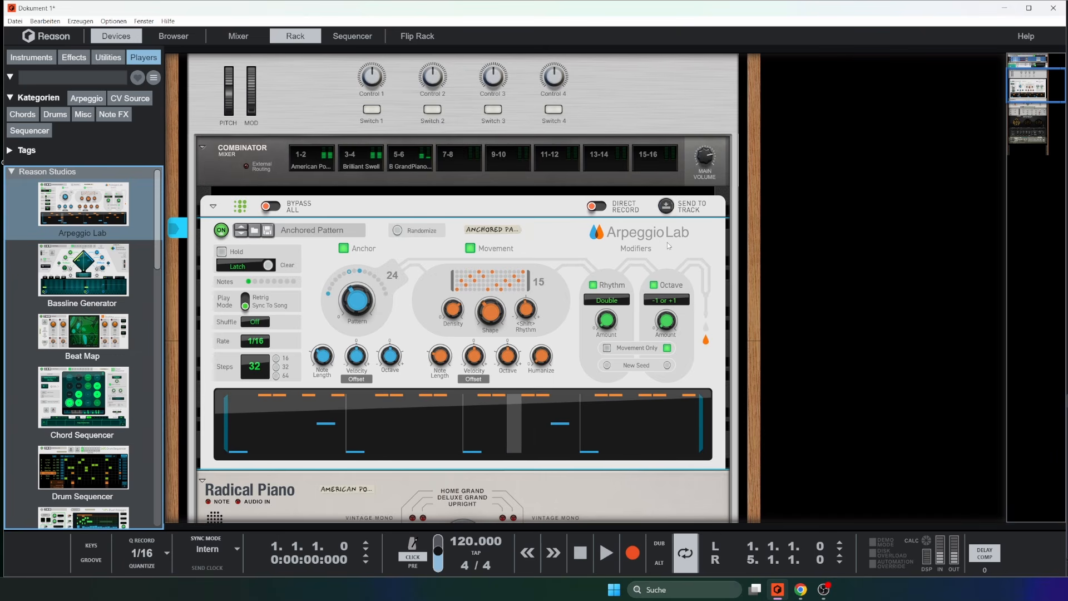
scroll(668, 245, down, 3)
scroll(671, 262, up, 3)
scroll(669, 271, up, 3)
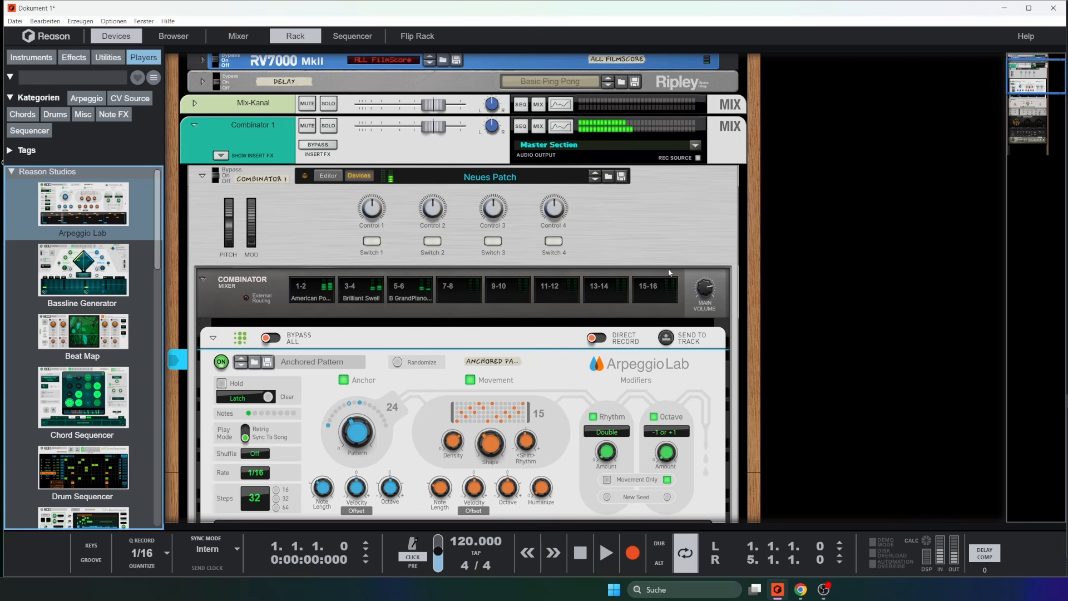
scroll(669, 273, down, 5)
scroll(669, 270, up, 1)
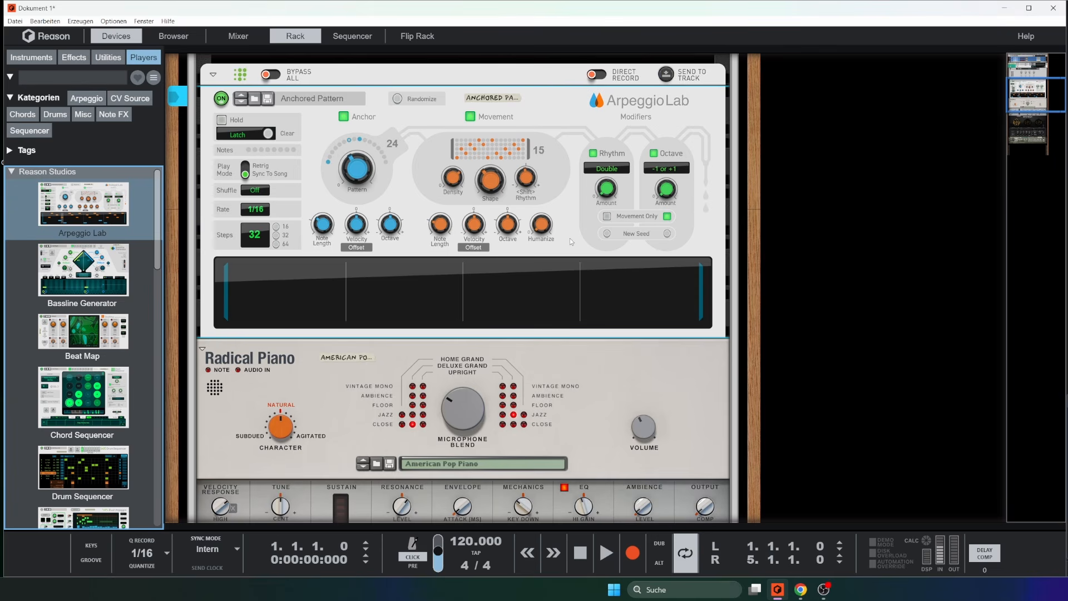
scroll(604, 267, up, 4)
scroll(589, 245, up, 1)
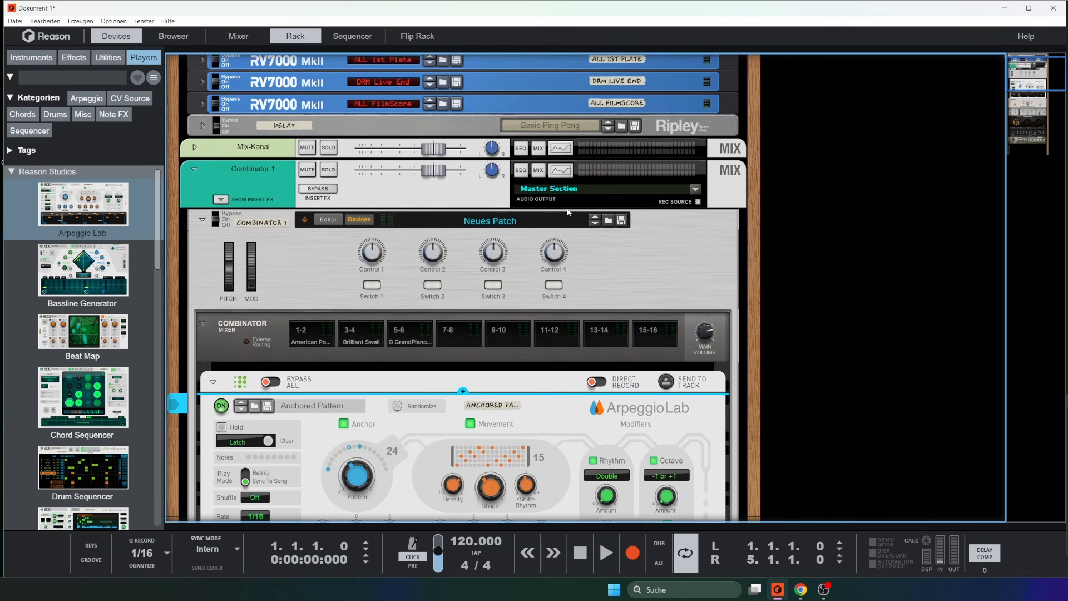
Add a Chord Sequencer player to the Processed Pianos inside the Combinator and clear its preset chord progression.
scroll(687, 300, down, 8)
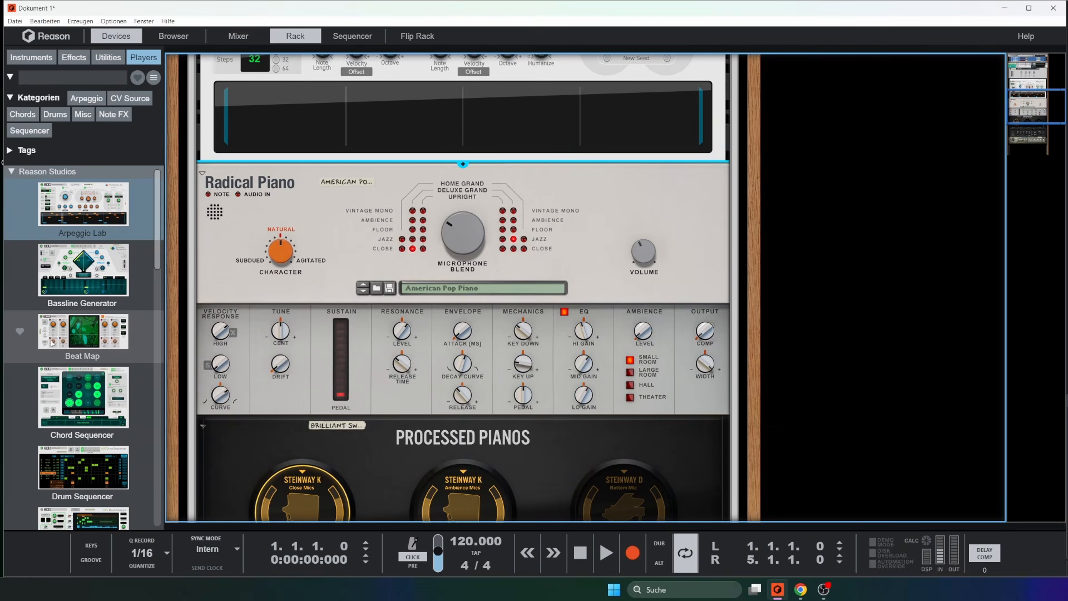
drag(71, 409, 446, 431)
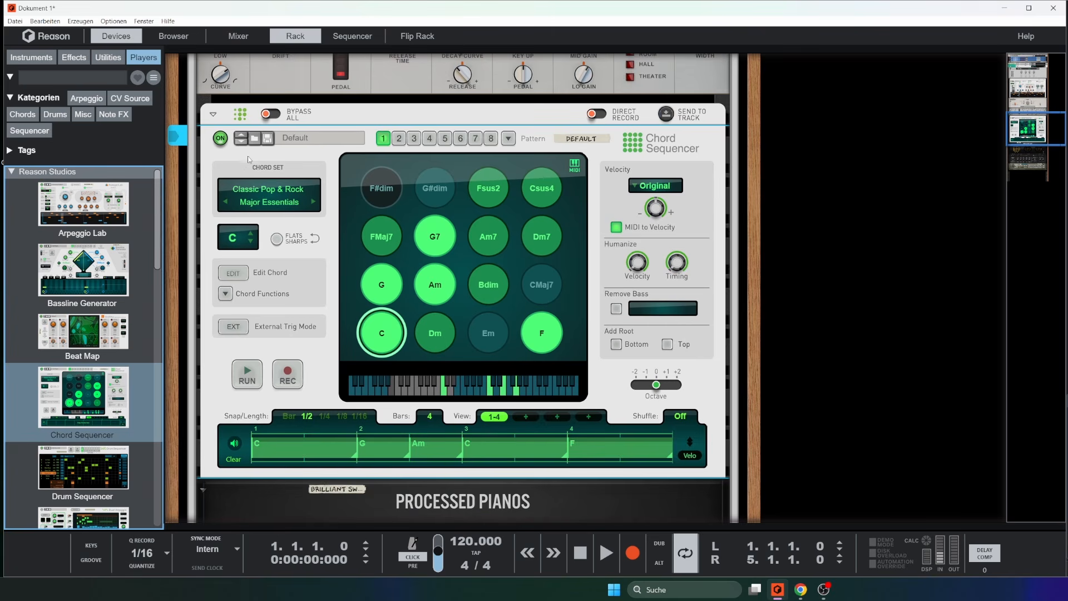
click(232, 460)
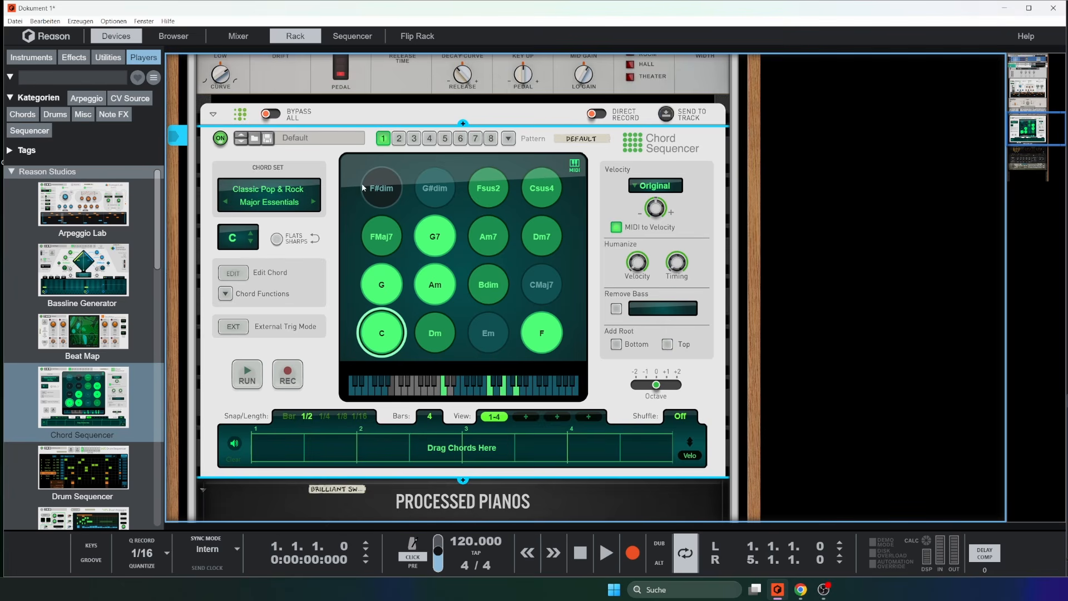
Add a Note Tool player directly below the Chord Sequencer on the Processed Pianos.
scroll(395, 312, down, 5)
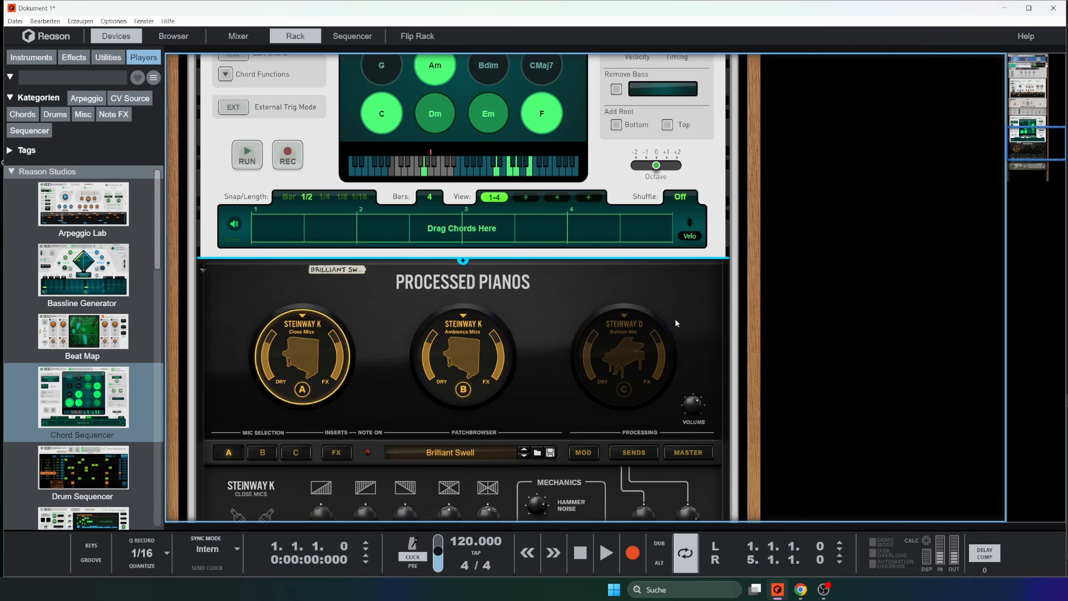
scroll(675, 318, up, 5)
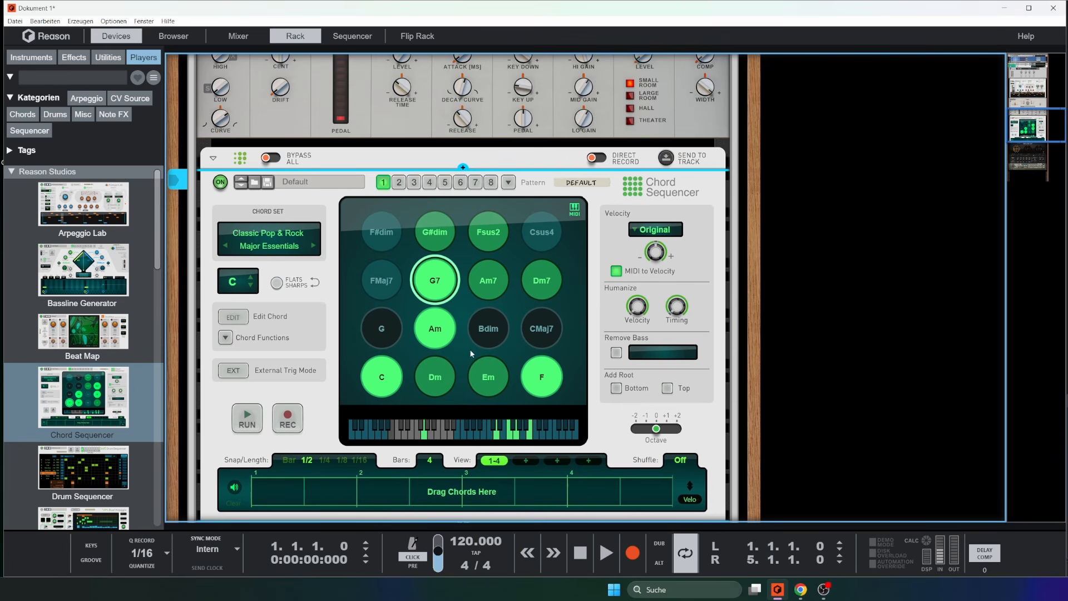
scroll(459, 325, up, 1)
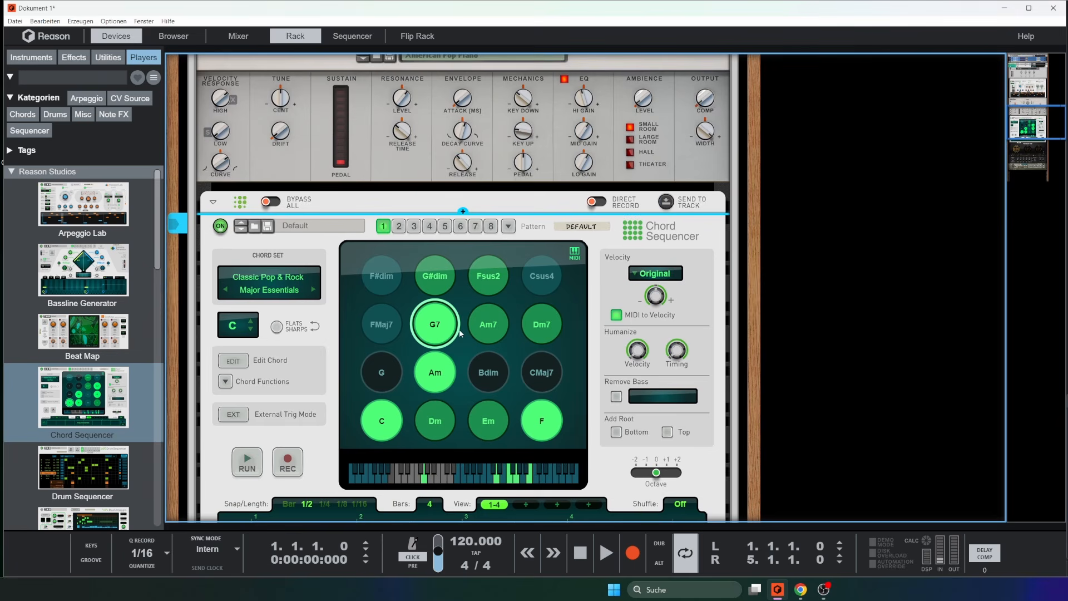
scroll(534, 289, up, 6)
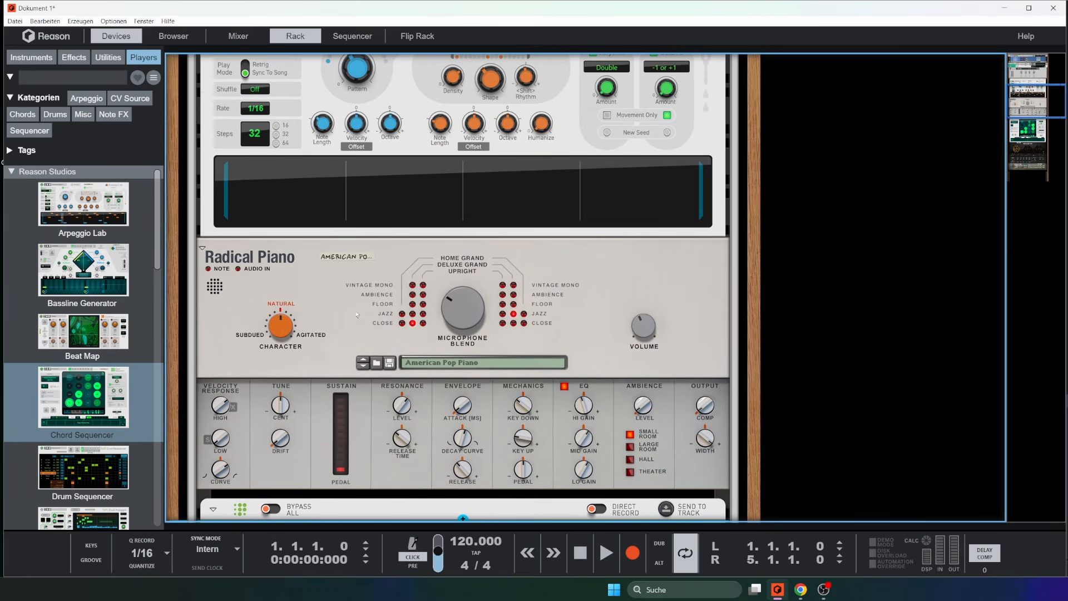
scroll(629, 341, down, 3)
scroll(629, 341, down, 5)
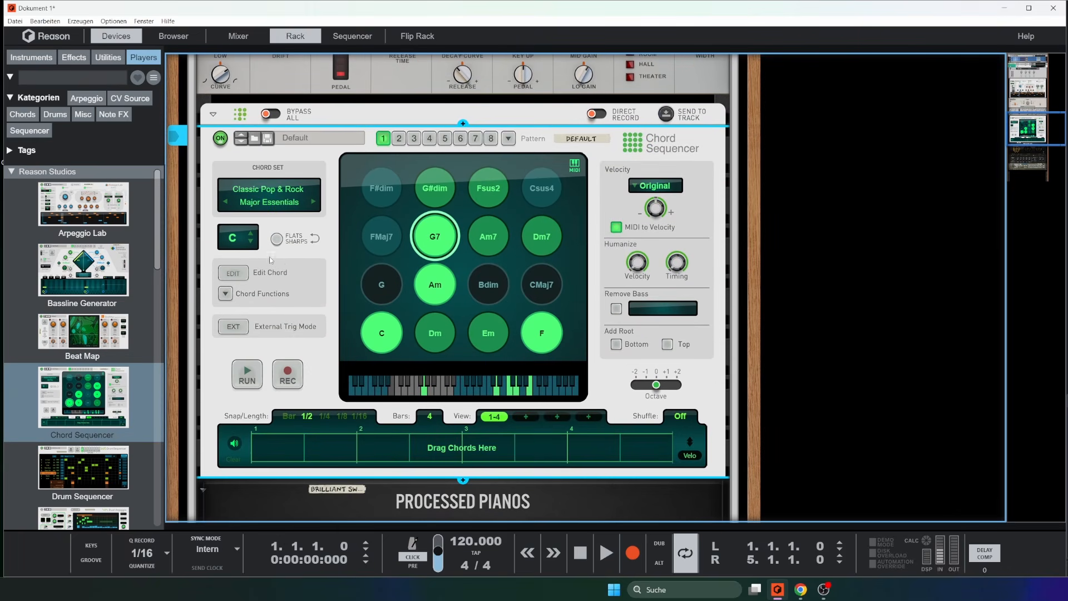
scroll(100, 438, down, 3)
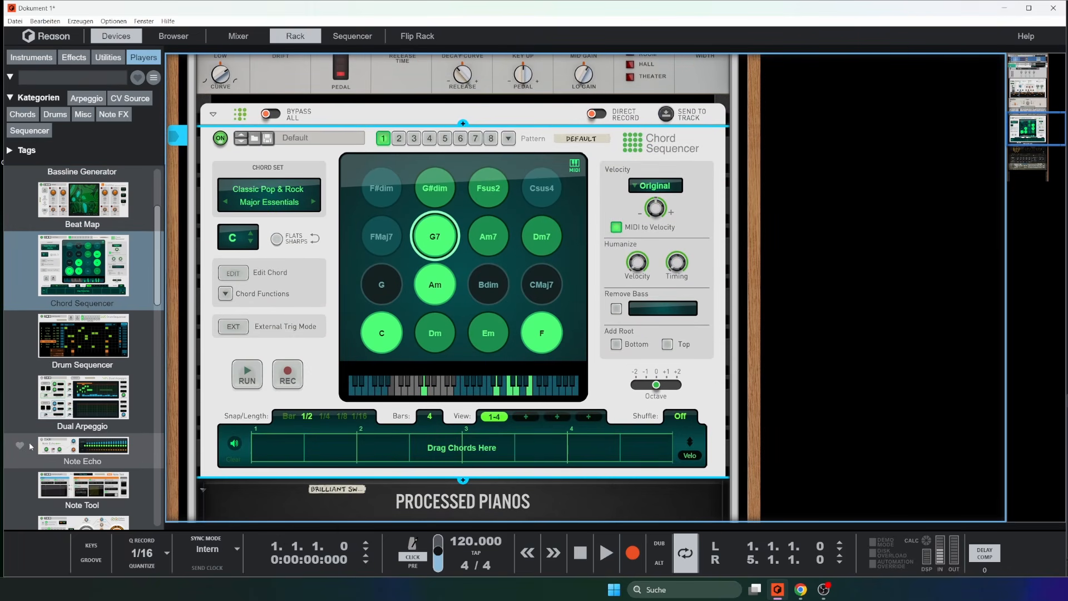
drag(83, 485, 535, 486)
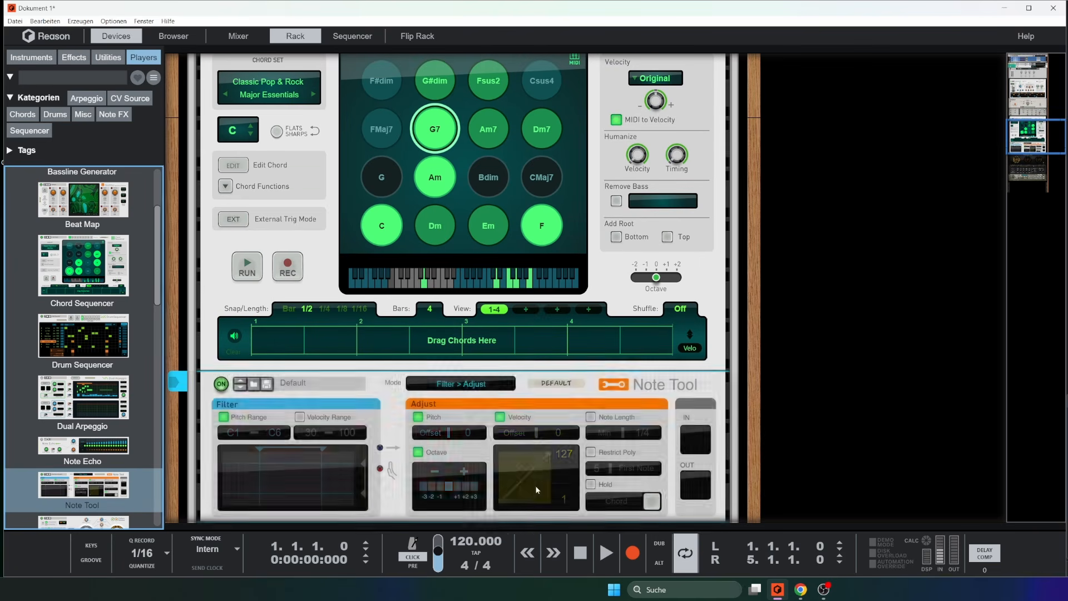
Remove the Chord Sequencer and the Note Tool from the Processed Pianos.
scroll(572, 390, up, 2)
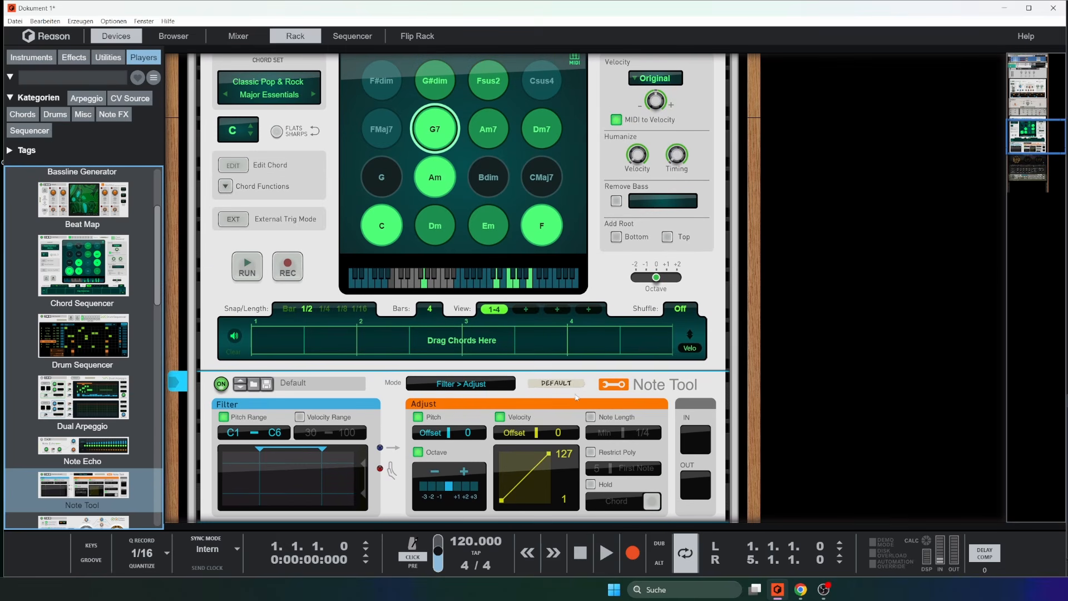
scroll(572, 384, up, 4)
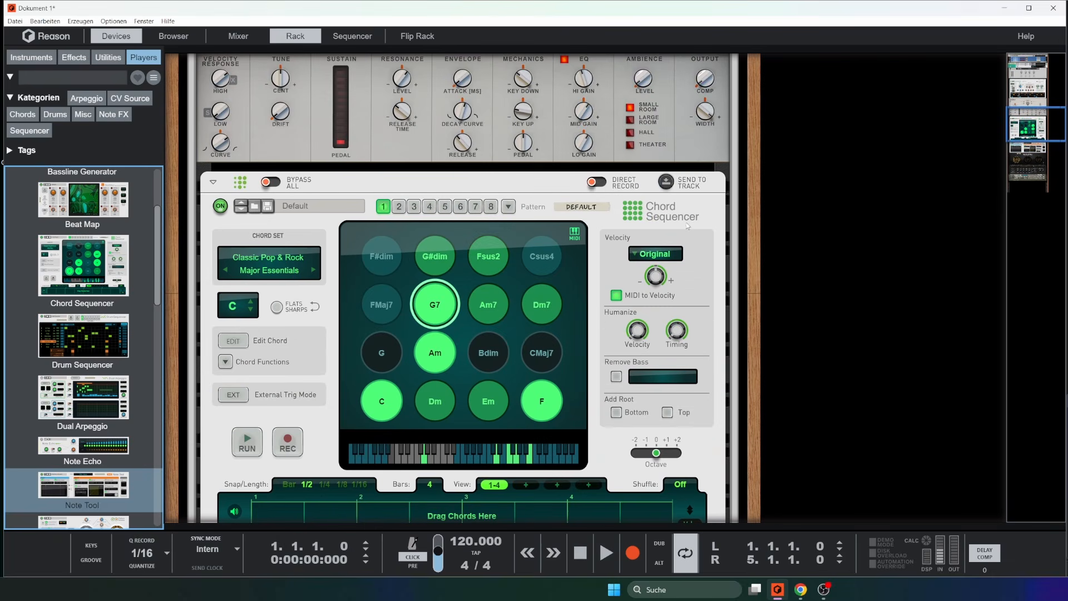
scroll(687, 225, down, 5)
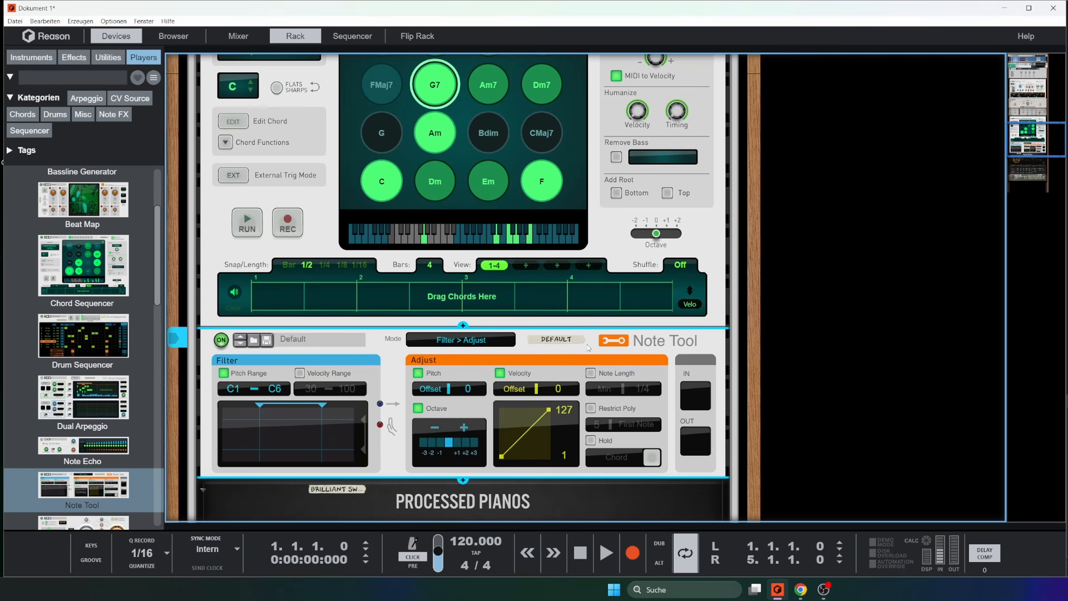
scroll(586, 350, down, 8)
scroll(608, 282, up, 15)
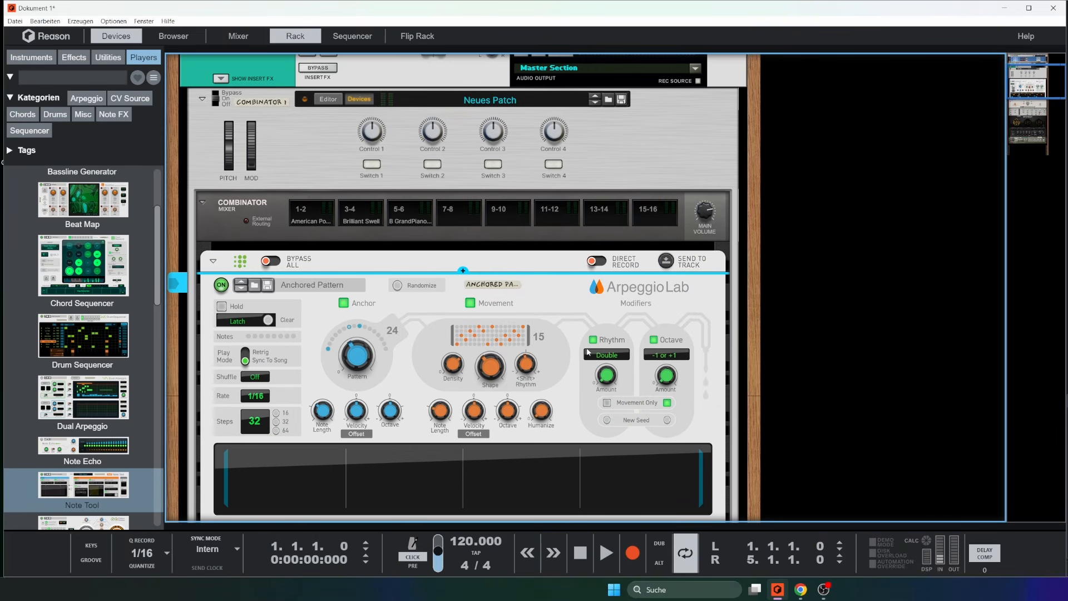
Add an Arpeggio Lab player to both the Processed Pianos and the NN-XT inside the Combinator.
scroll(634, 260, down, 4)
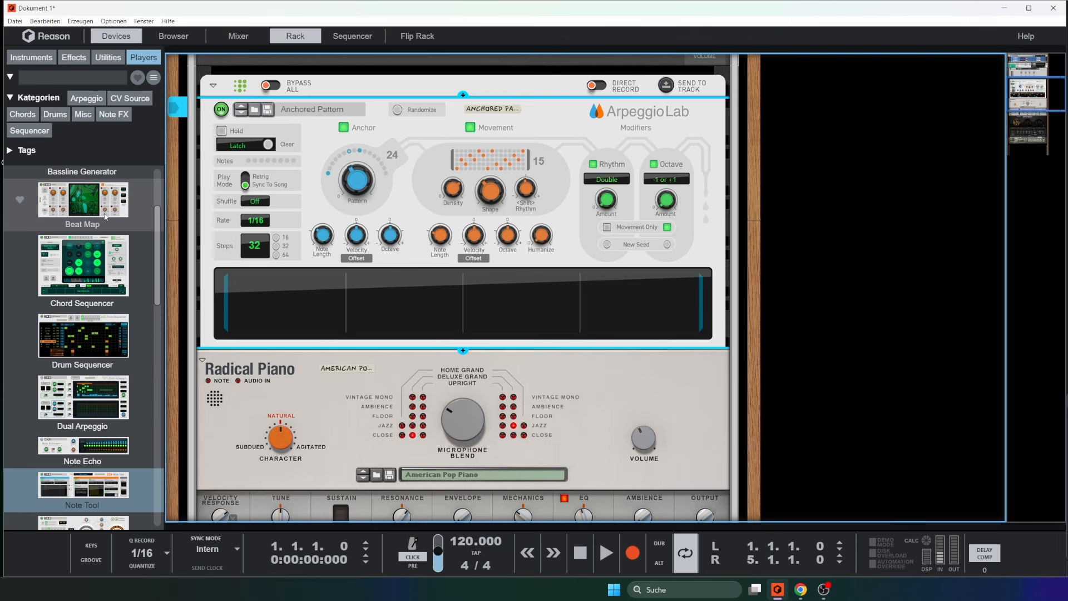
scroll(632, 229, down, 2)
scroll(51, 455, up, 2)
scroll(574, 192, up, 1)
scroll(573, 189, down, 1)
scroll(574, 189, up, 1)
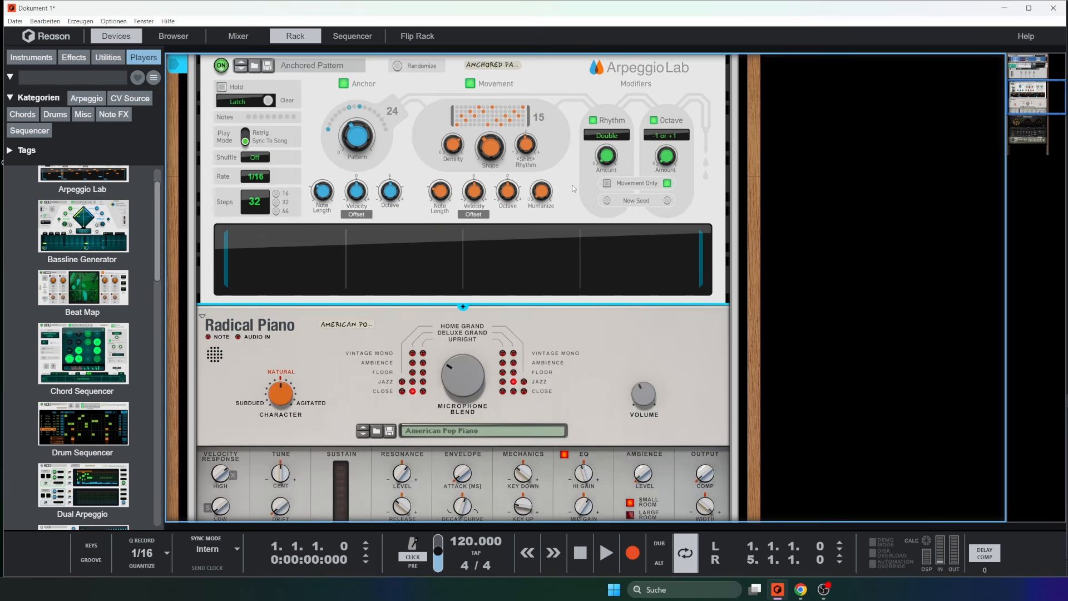
scroll(573, 188, up, 1)
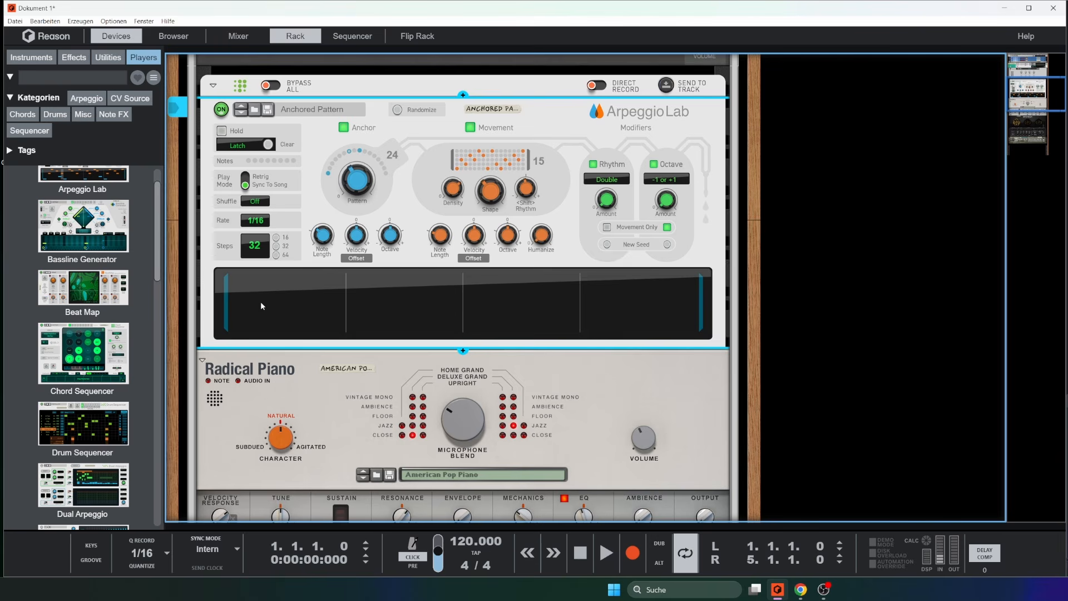
scroll(89, 366, down, 5)
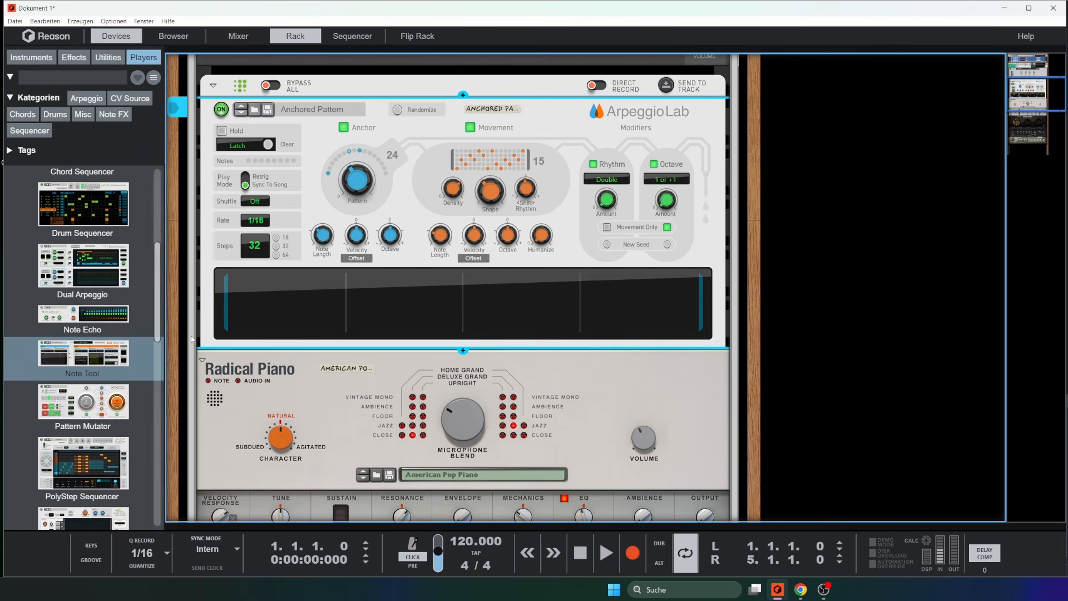
scroll(192, 339, down, 10)
scroll(101, 274, up, 6)
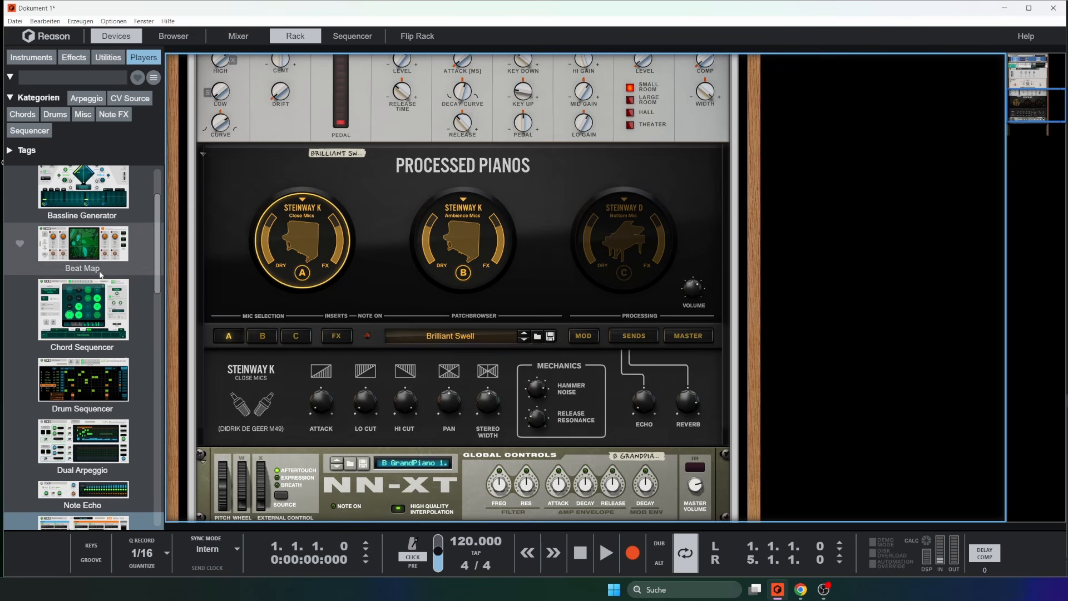
scroll(200, 270, up, 6)
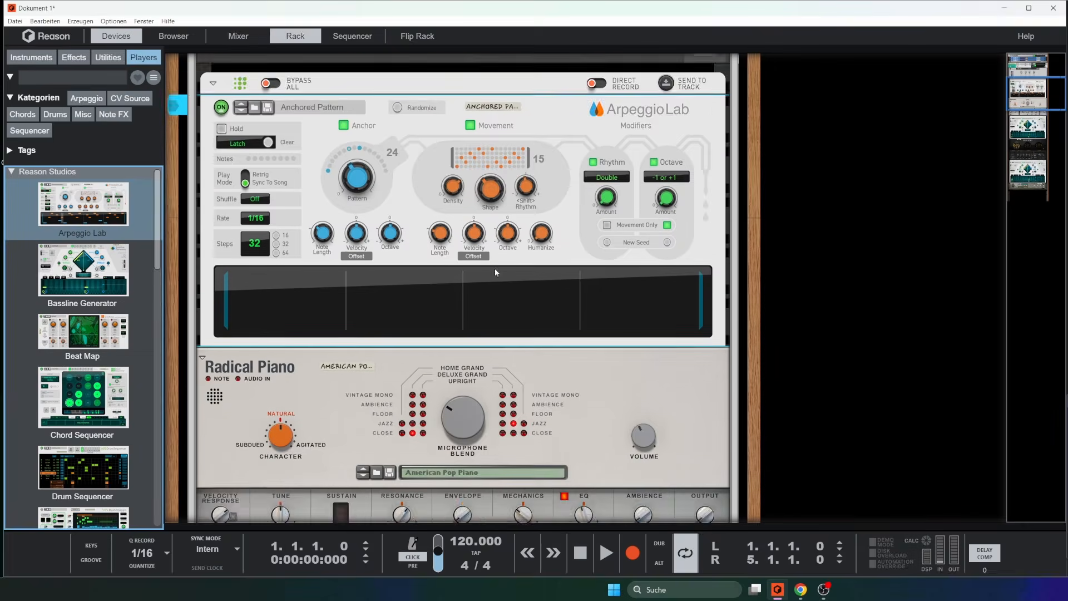
scroll(495, 268, down, 7)
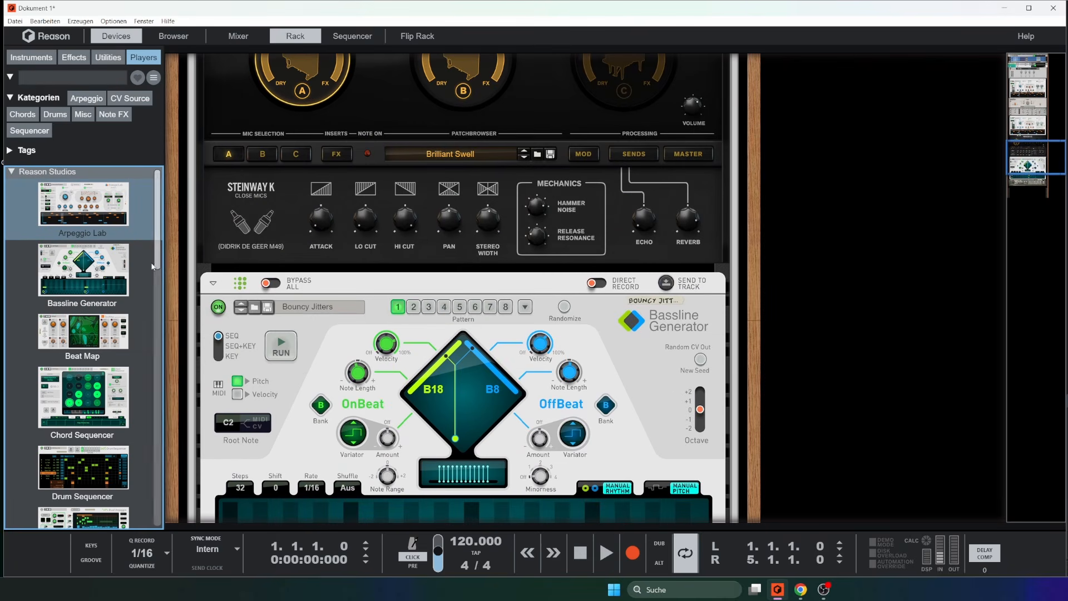
drag(83, 205, 313, 399)
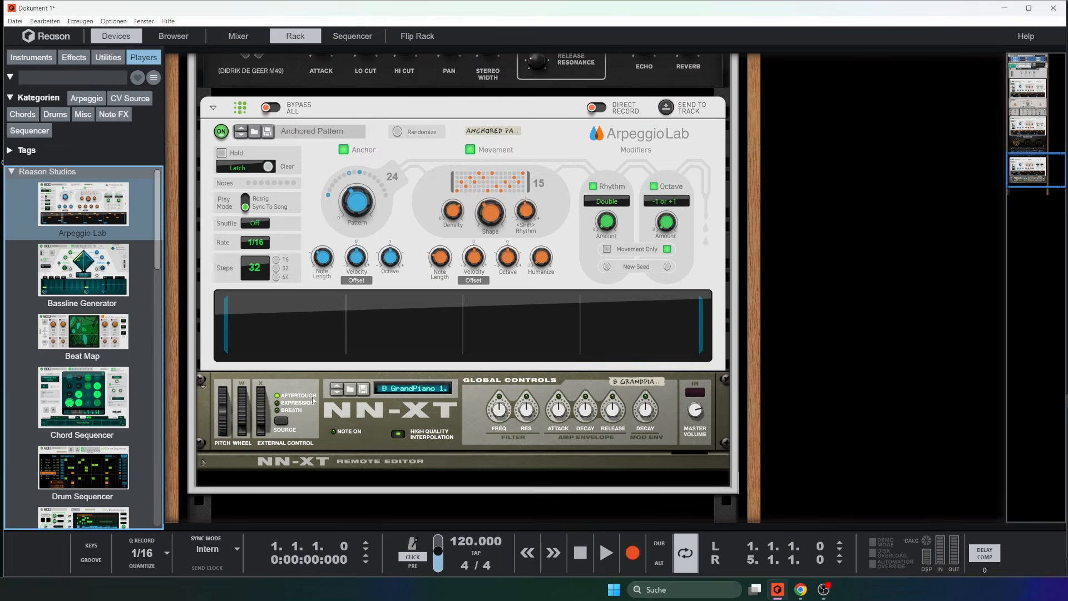
Load the Baselines patch on the NN-XT's Arpeggio Lab and Bassic Syncopator 1 on the Processed Pianos' Arpeggio Lab.
scroll(313, 399, up, 3)
click(243, 268)
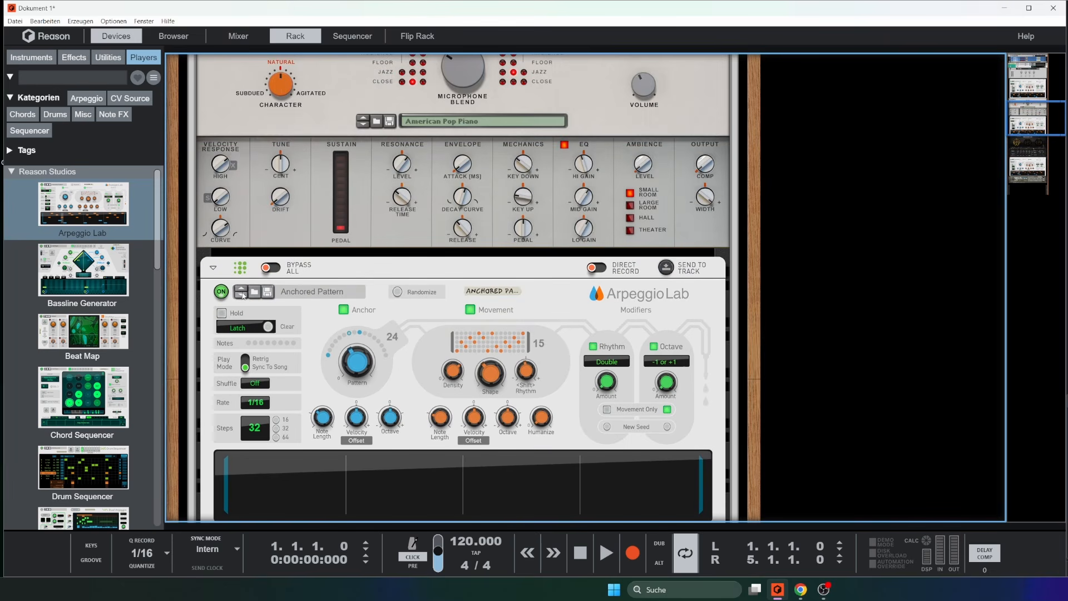
click(241, 292)
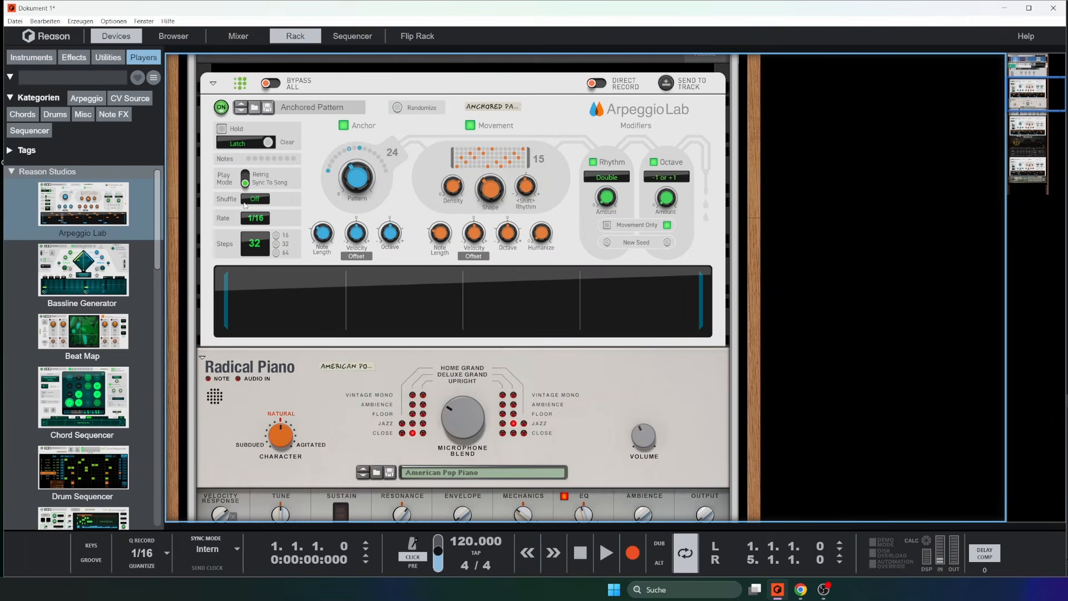
Load the Bon Rurgundy patch on the Radical Piano's Arpeggio Lab.
scroll(244, 206, up, 3)
click(242, 244)
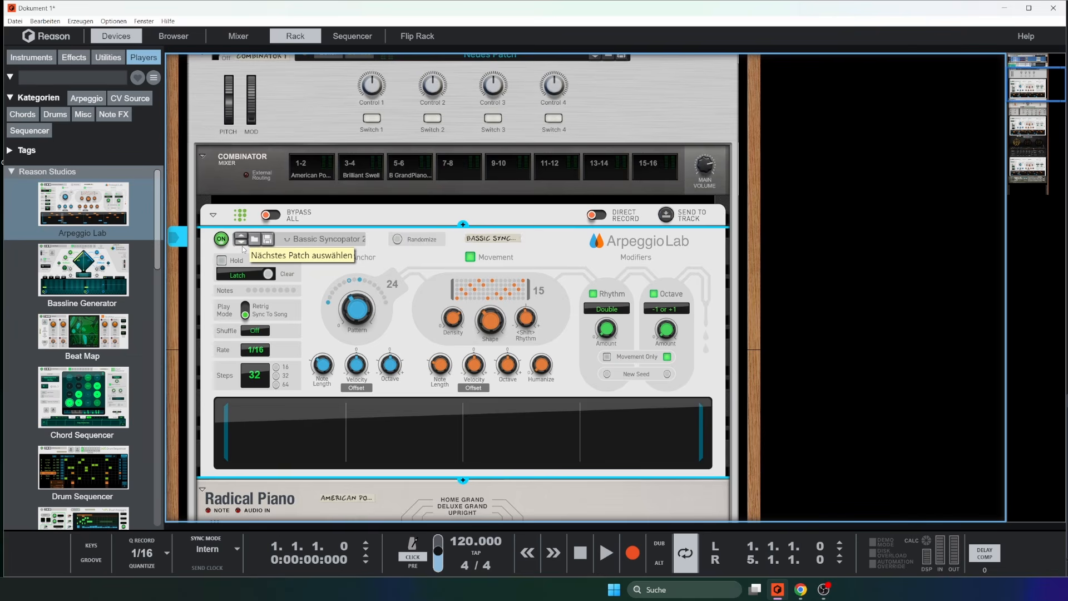
click(242, 242)
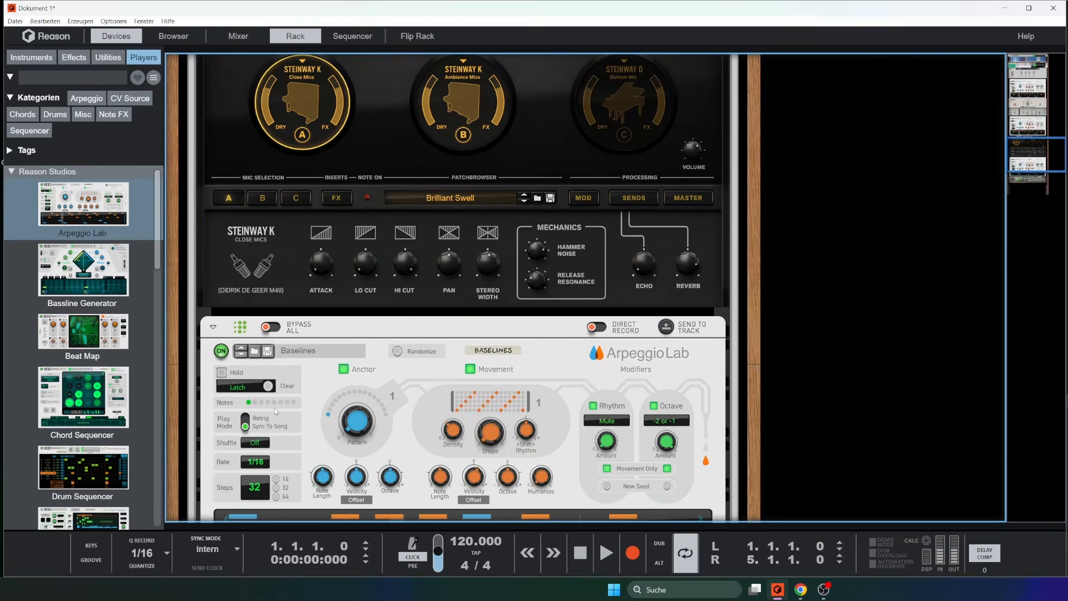
Set the rate of the NN-XT's Arpeggio Lab to 1/8.
scroll(275, 408, down, 2)
click(255, 417)
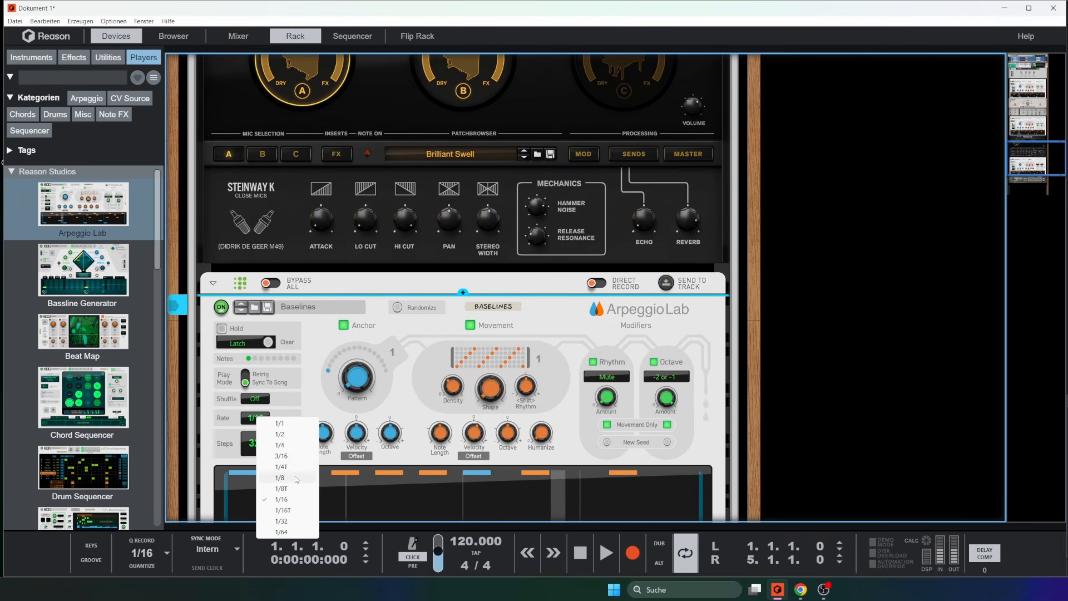
click(296, 477)
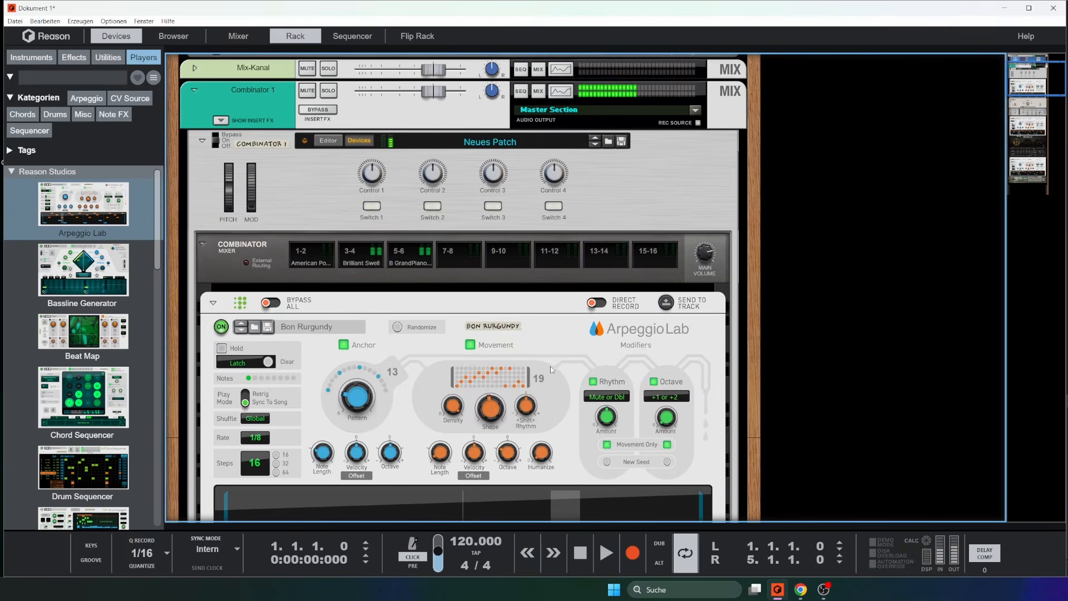
Remove the Arpeggio Lab player from the NN-XT inside the Combinator.
scroll(549, 366, down, 4)
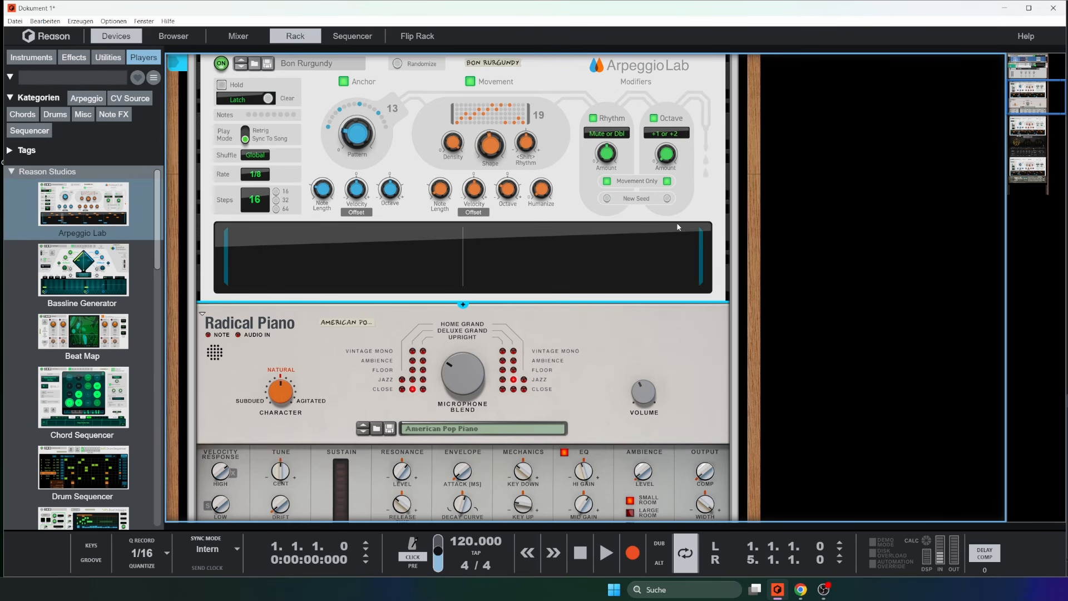
scroll(554, 157, up, 3)
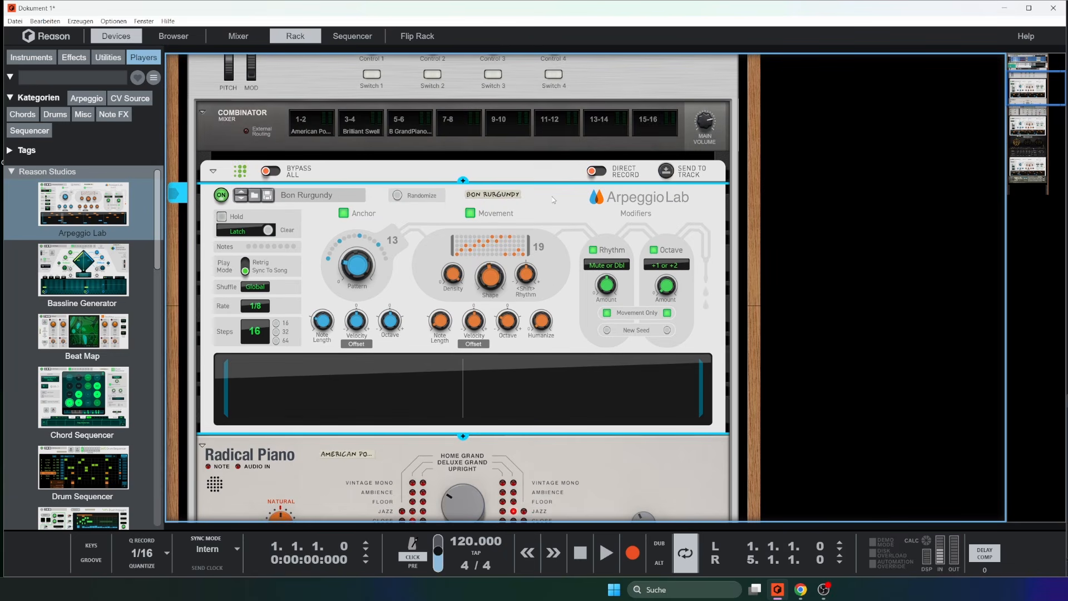
scroll(556, 164, down, 4)
scroll(551, 271, down, 20)
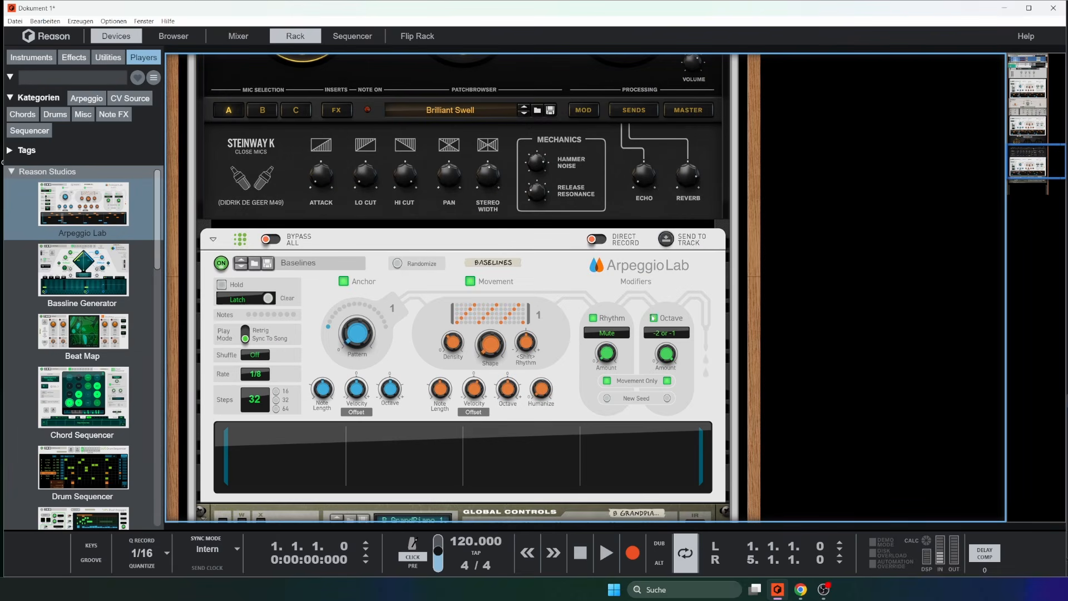
scroll(528, 292, down, 5)
scroll(568, 204, up, 15)
click(570, 200)
key(Delete)
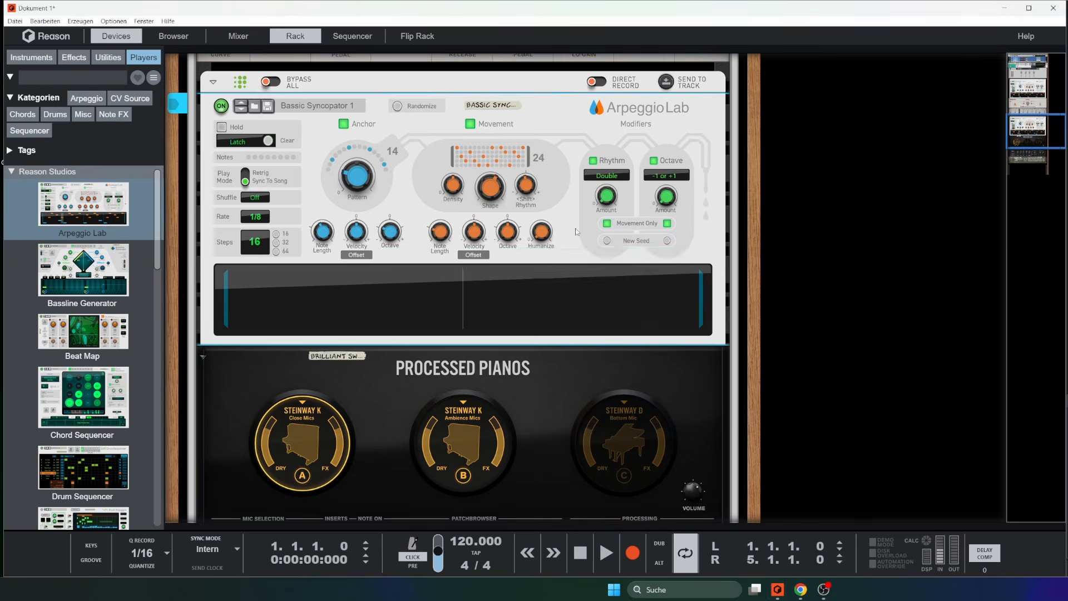
key(Return)
Remove the Processed Pianos together with its Arpeggio Lab from the Combinator.
scroll(576, 212, up, 6)
click(542, 374)
key(Delete)
key(Return)
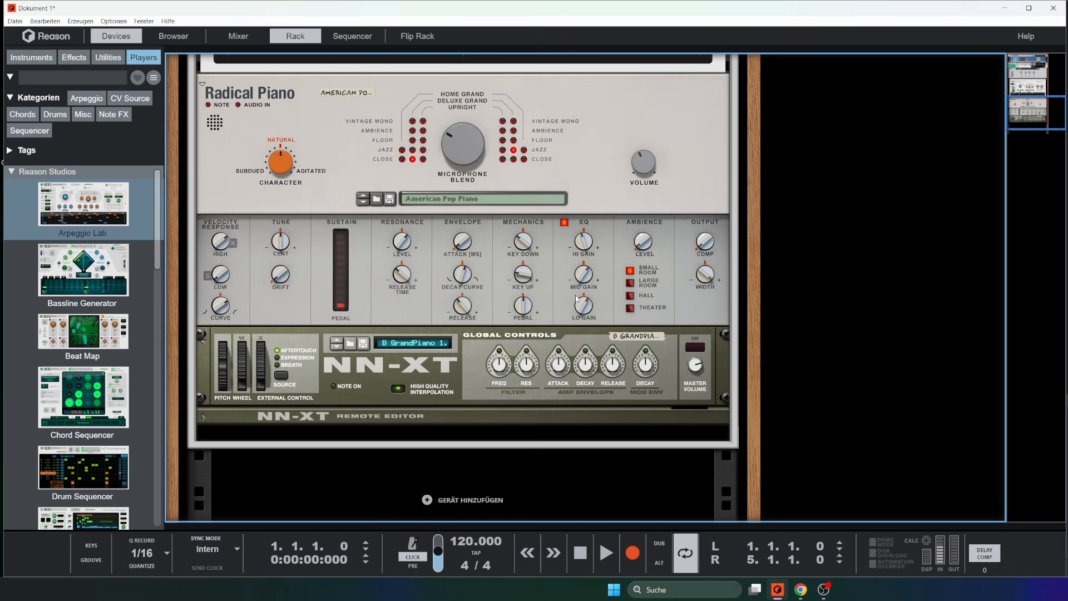
Remove the Radical Piano together with its Arpeggio Lab from the Combinator and select the NN-XT.
click(556, 216)
key(Delete)
key(Return)
scroll(532, 270, up, 5)
scroll(546, 279, down, 5)
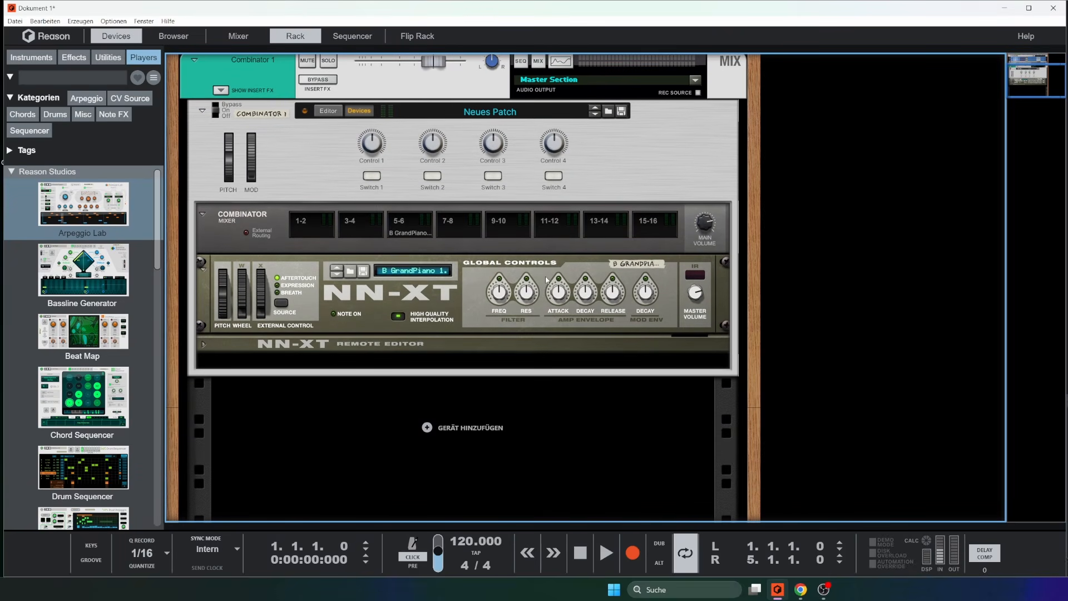
click(406, 321)
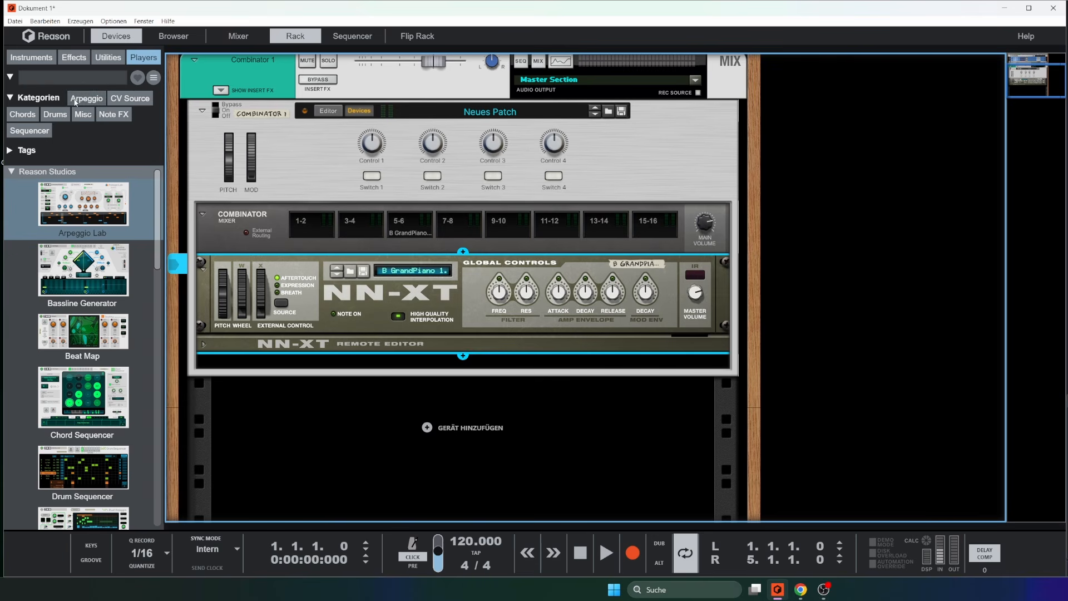
Show the Combinator's editor and switch the NN-XT's key reception off and back on.
click(332, 112)
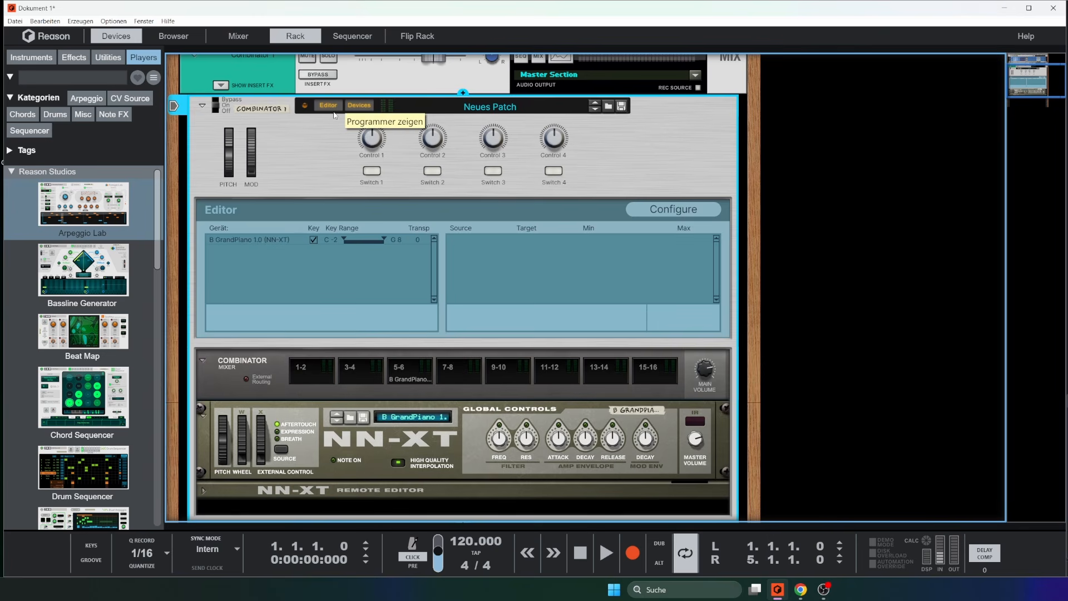
click(313, 241)
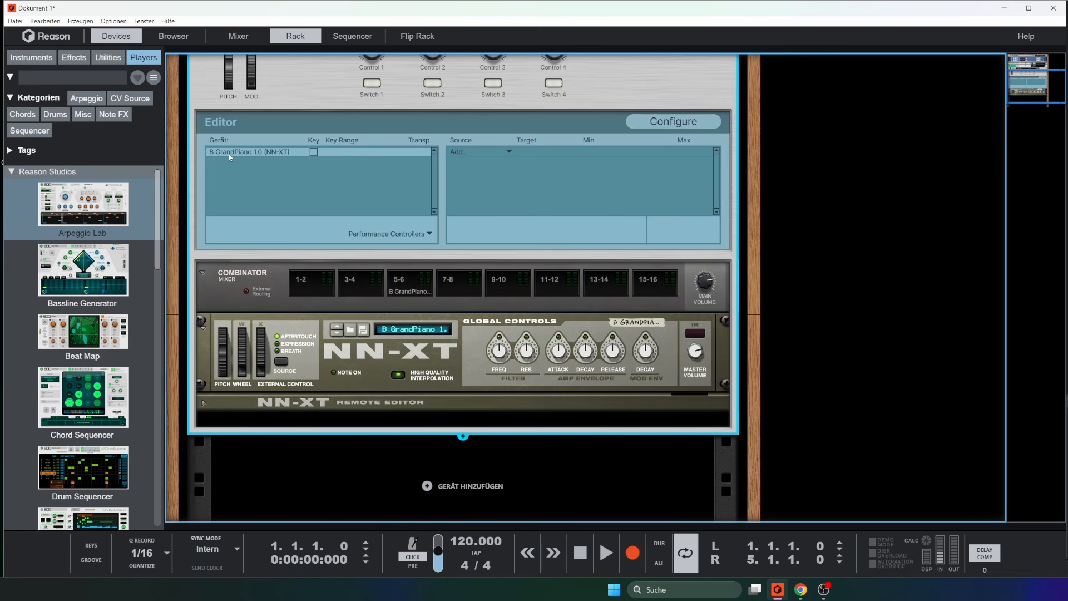
click(313, 153)
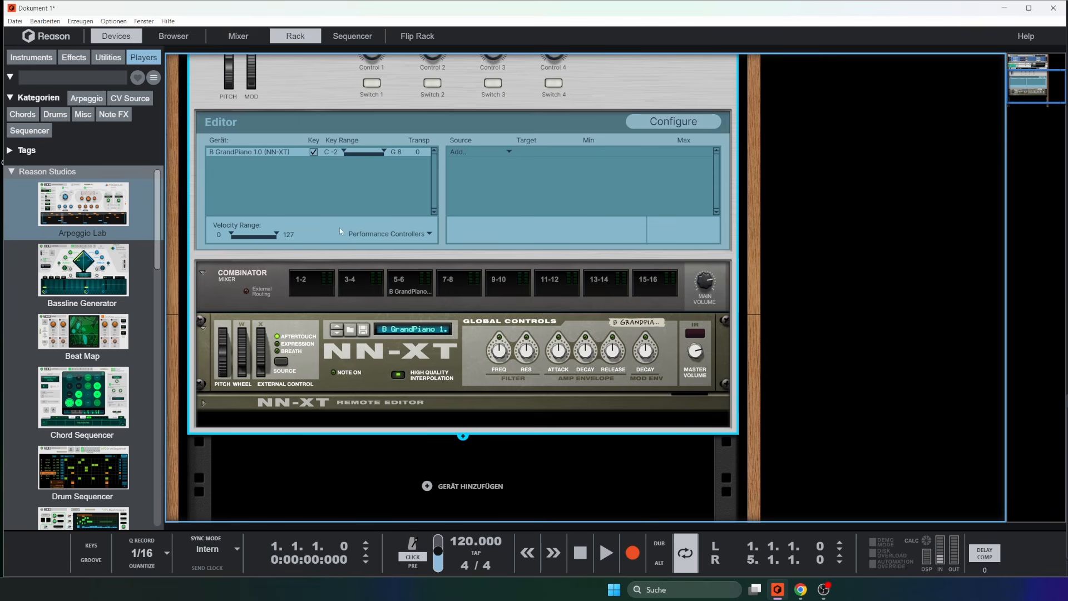
Add the Umpf Retro Beats instrument below the NN-XT inside the Combinator and flip the rack to its rear.
click(34, 56)
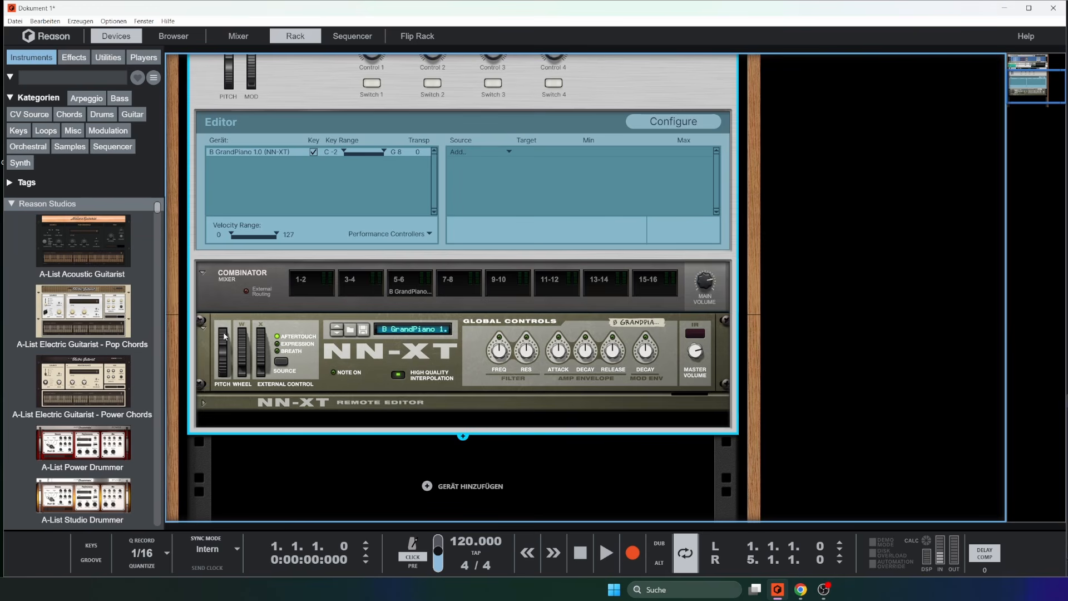
scroll(103, 431, down, 5)
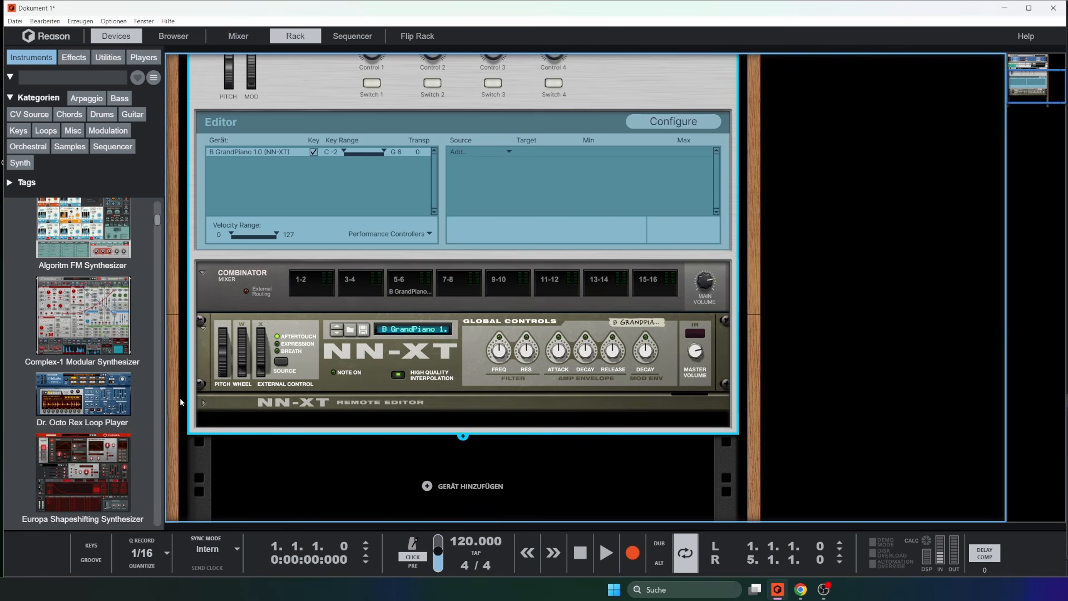
scroll(378, 378, down, 1)
scroll(89, 414, down, 4)
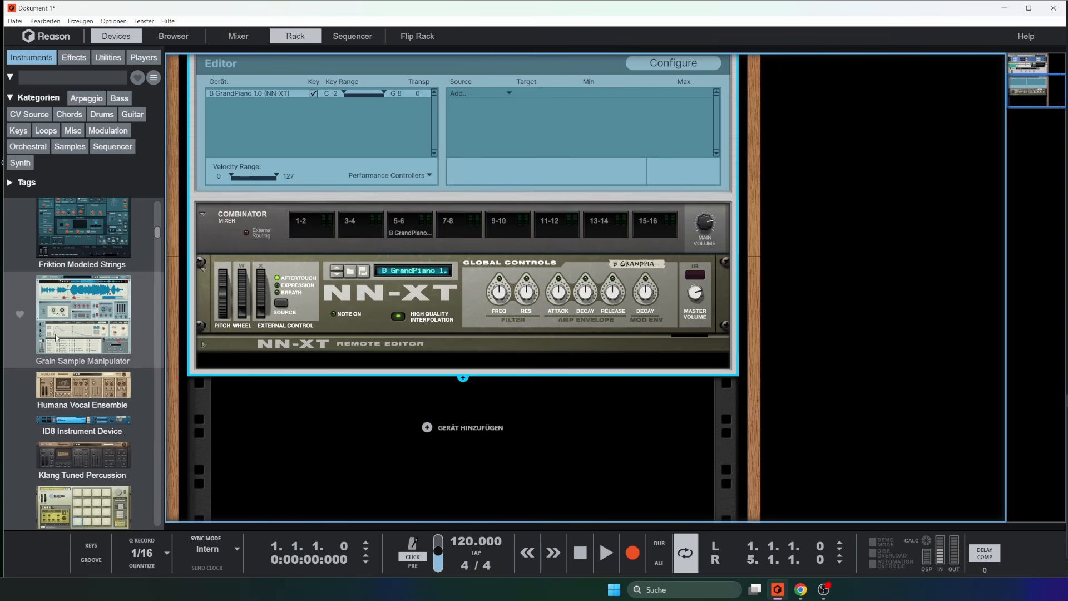
scroll(84, 368, down, 11)
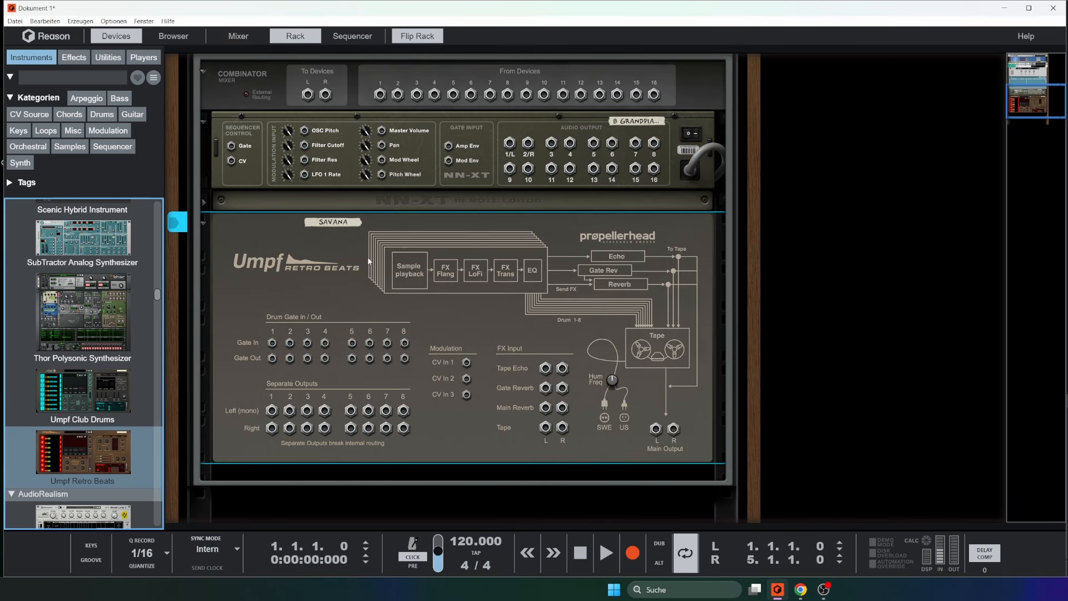
Cable NN-XT outputs 1/L and 2/R into Umpf's Tape Echo inputs, and Umpf's main outputs into Combinator mixer channels 1 and 2.
drag(512, 146, 546, 368)
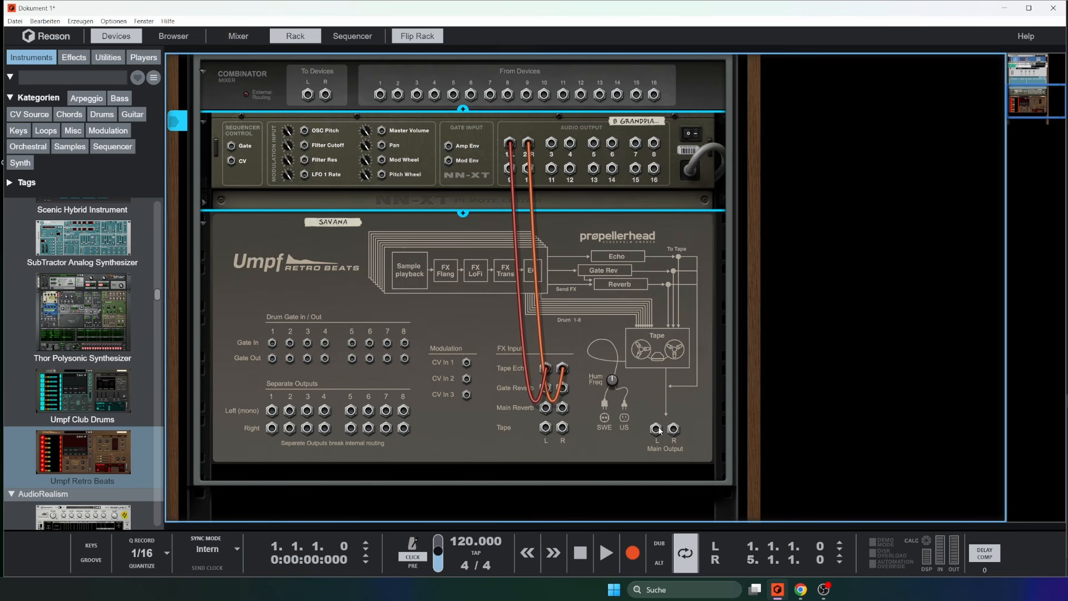
drag(656, 428, 552, 388)
drag(378, 82, 380, 138)
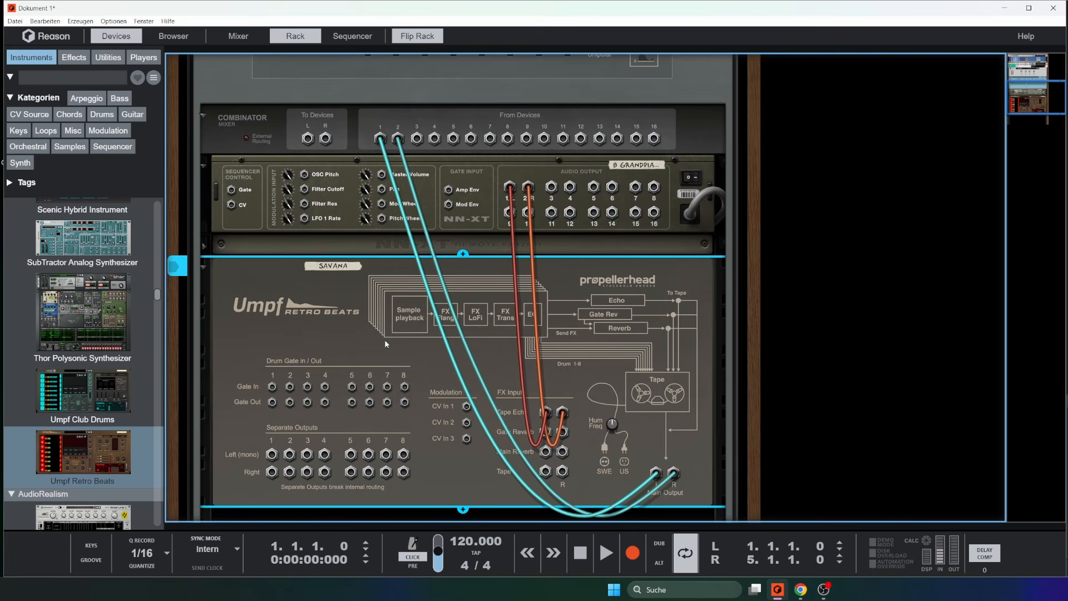
Flip the rack to its front and turn off key reception for the Umpf Retro Beats in the Combinator's editor.
key(Tab)
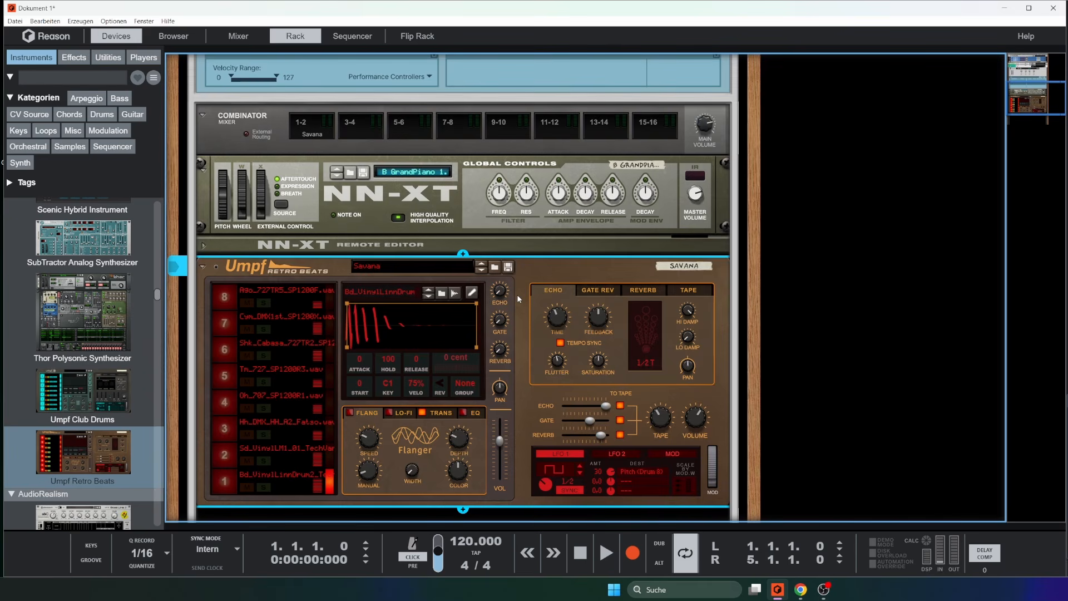
scroll(518, 299, up, 5)
scroll(301, 242, down, 4)
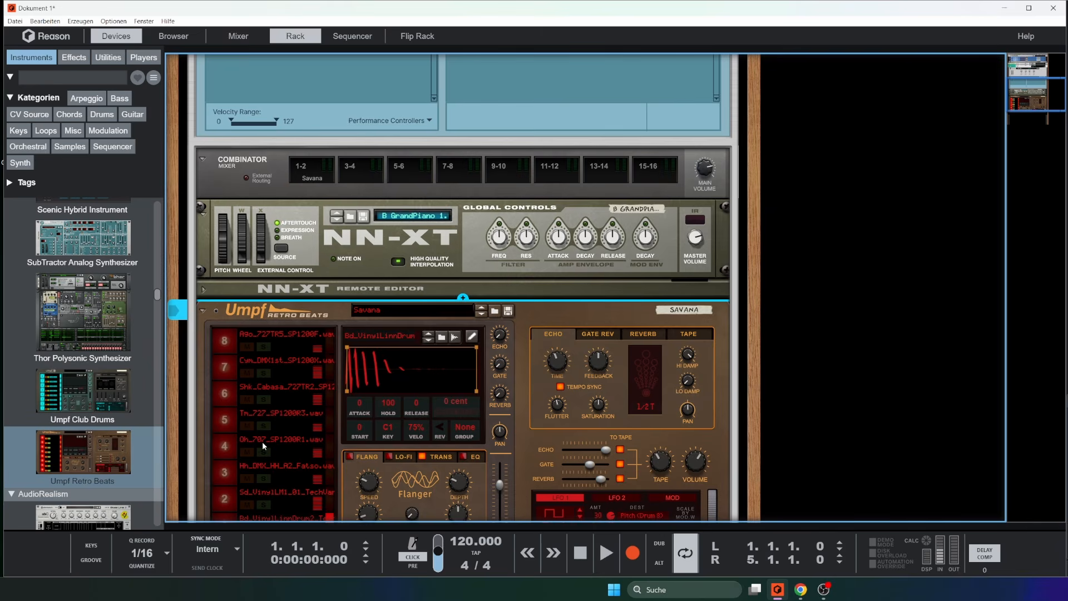
scroll(298, 321, up, 3)
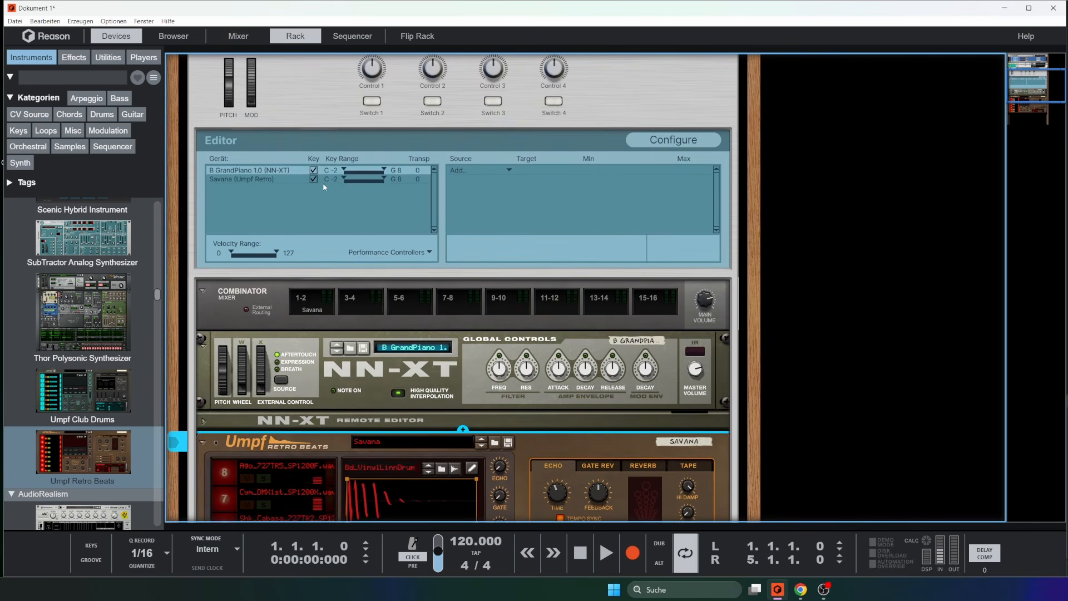
scroll(312, 179, down, 4)
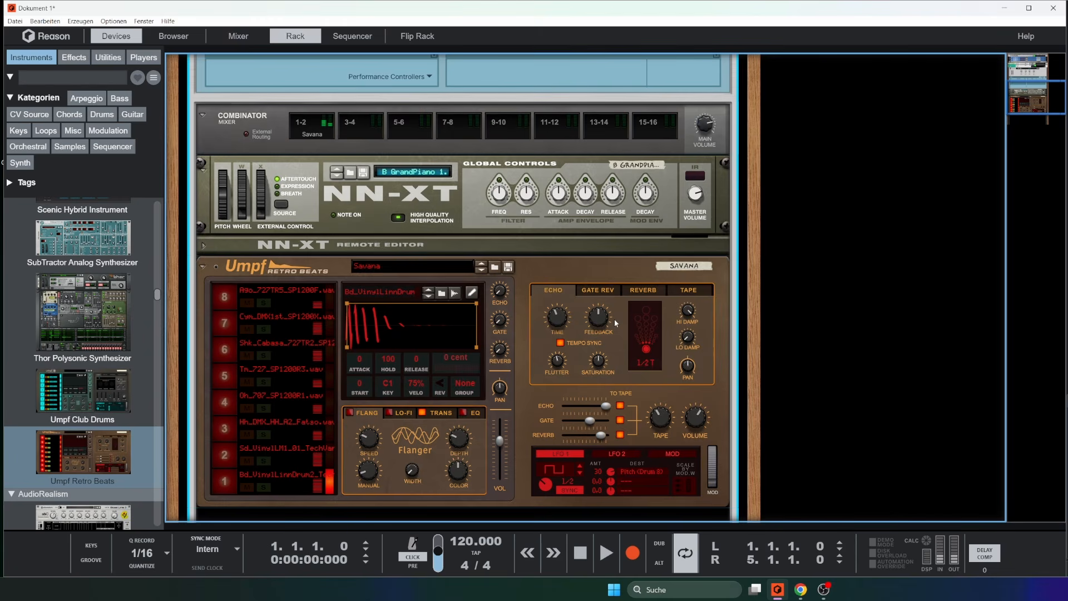
scroll(261, 271, up, 1)
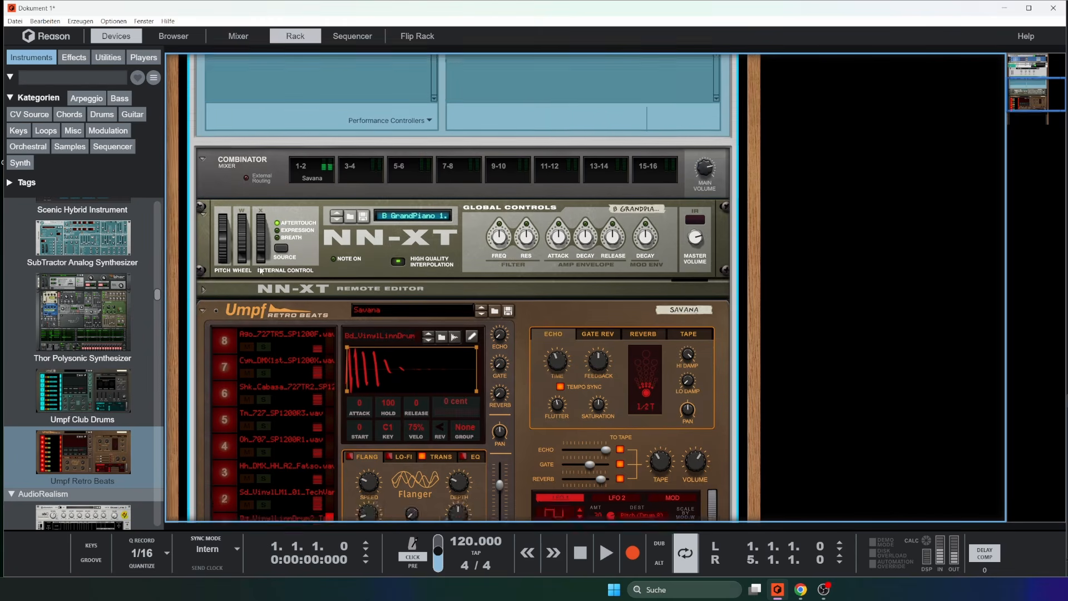
scroll(260, 270, up, 3)
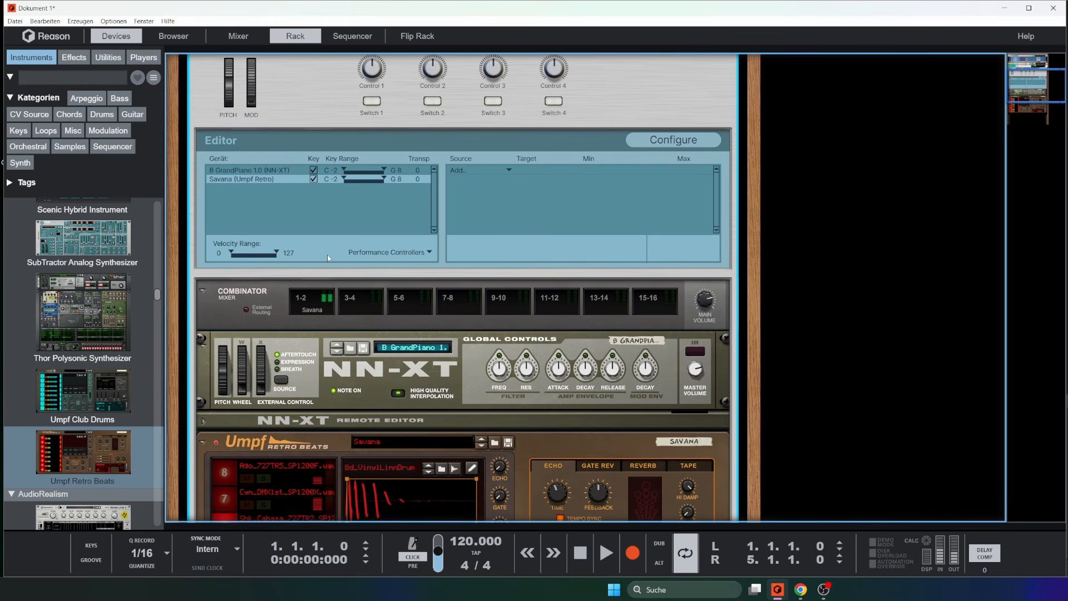
click(314, 179)
scroll(439, 238, down, 2)
scroll(439, 237, up, 2)
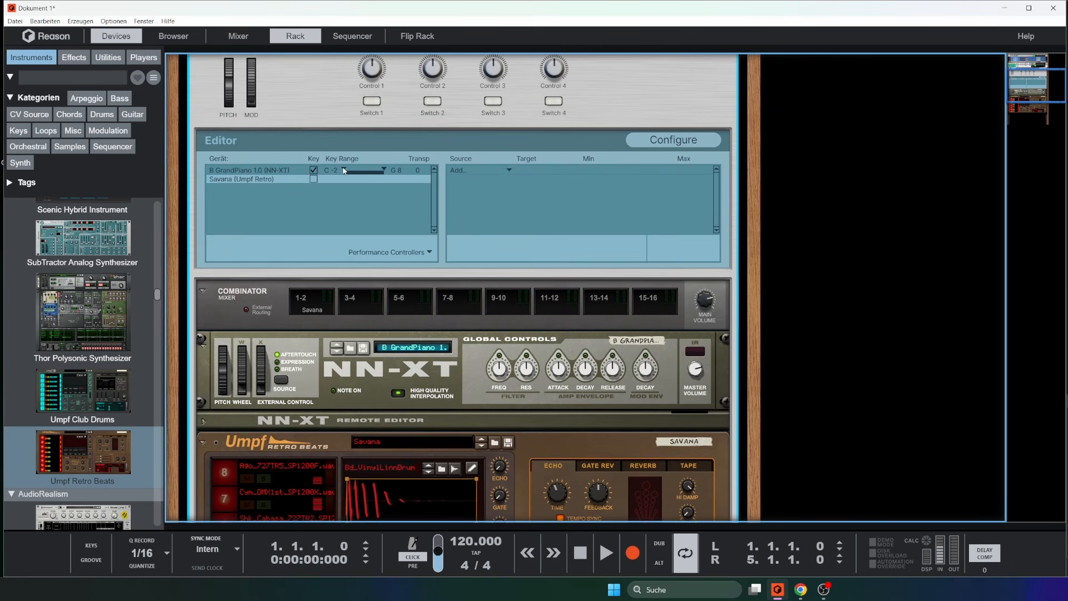
Split the keyboard by setting the NN-XT's lowest key to G#1 and the re-enabled Umpf Retro Beats' highest key to G1.
drag(343, 170, 358, 175)
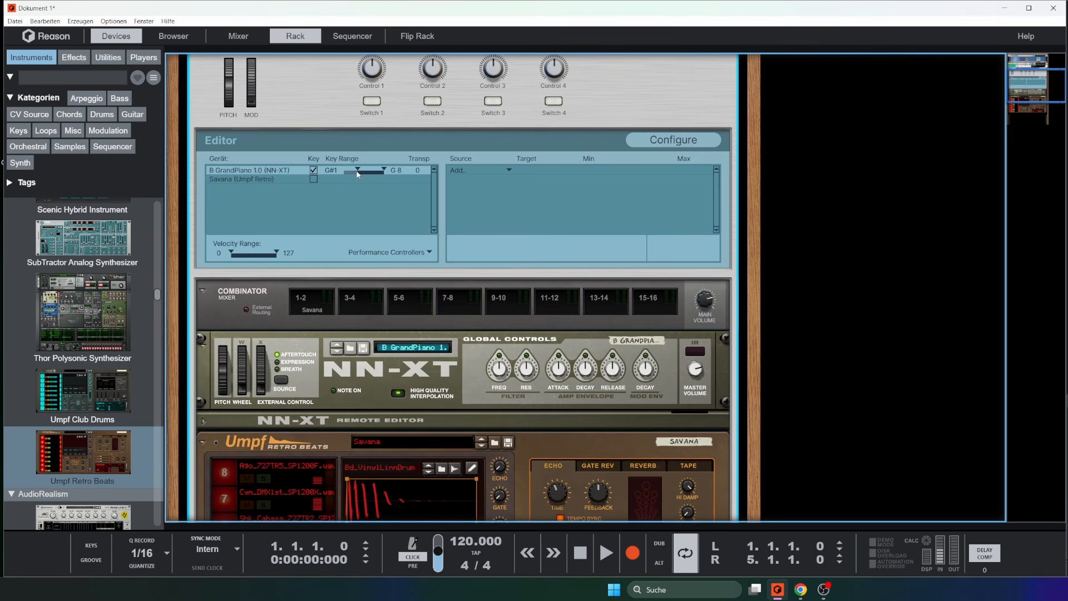
click(313, 179)
drag(390, 180, 358, 182)
scroll(357, 182, down, 3)
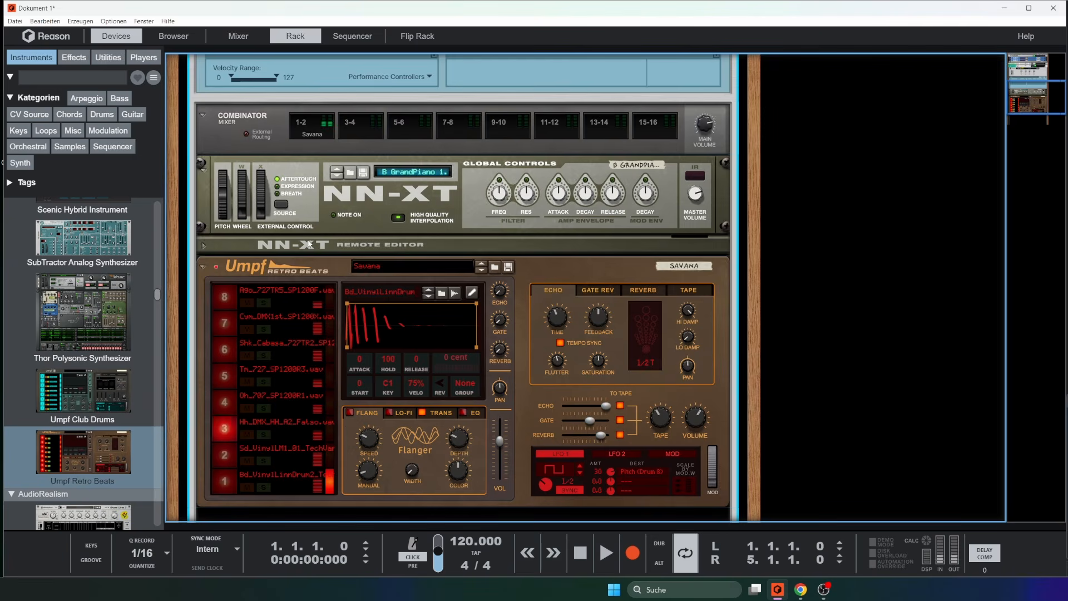
scroll(320, 249, up, 2)
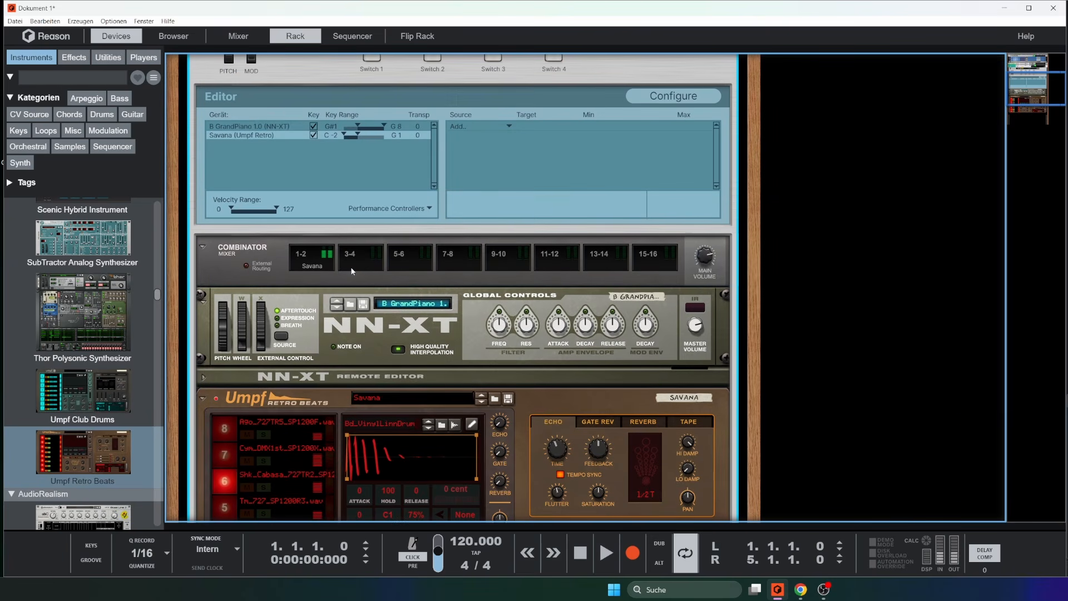
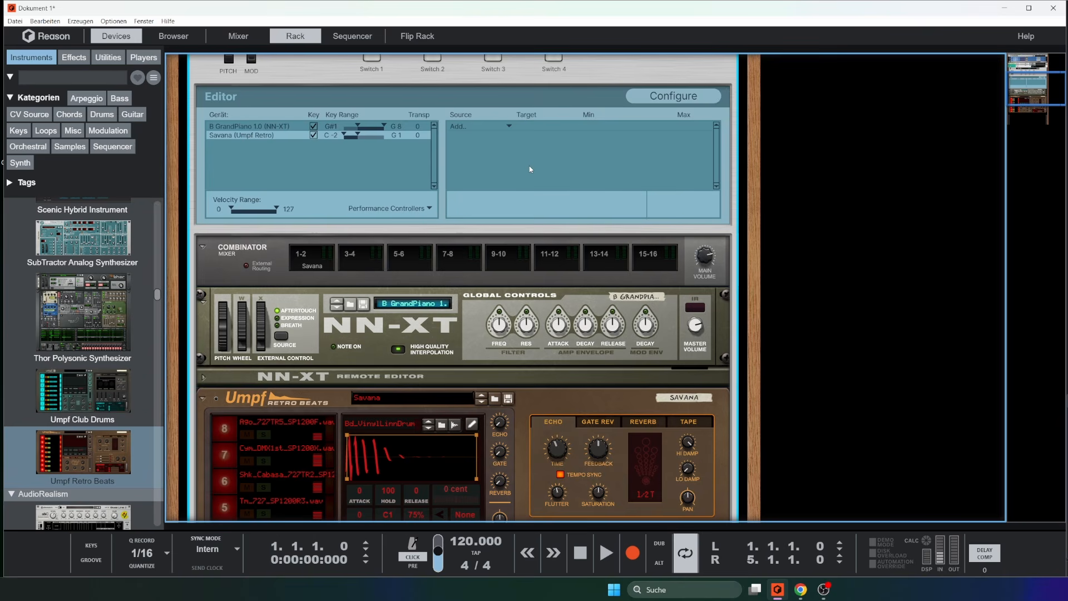
Try a narrower velocity range for the Umpf Retro Beats and inspect its performance controller options in the Combinator's editor.
scroll(629, 218, up, 2)
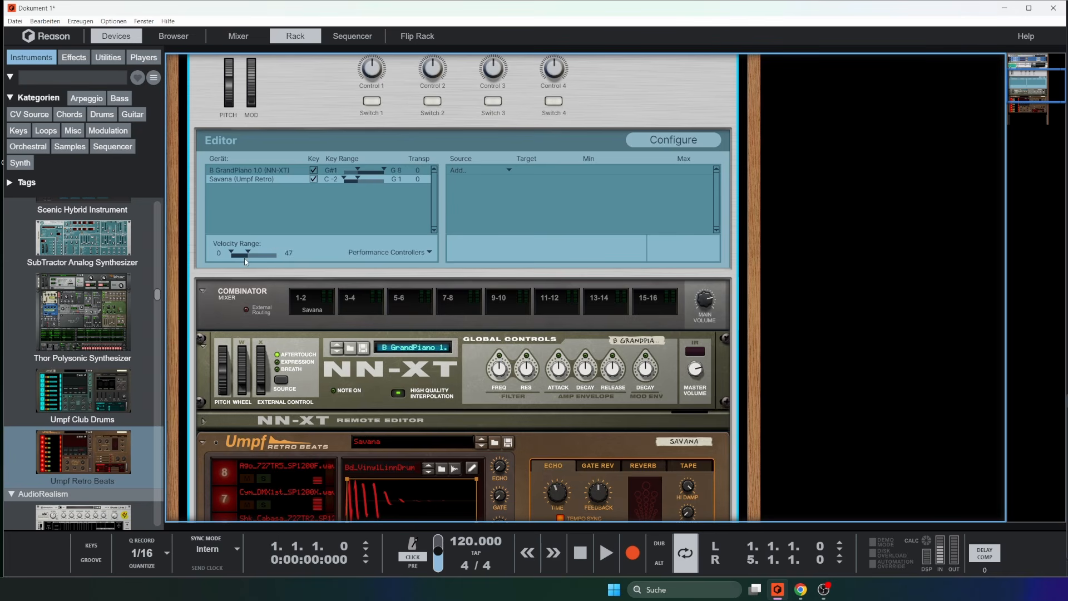
click(429, 252)
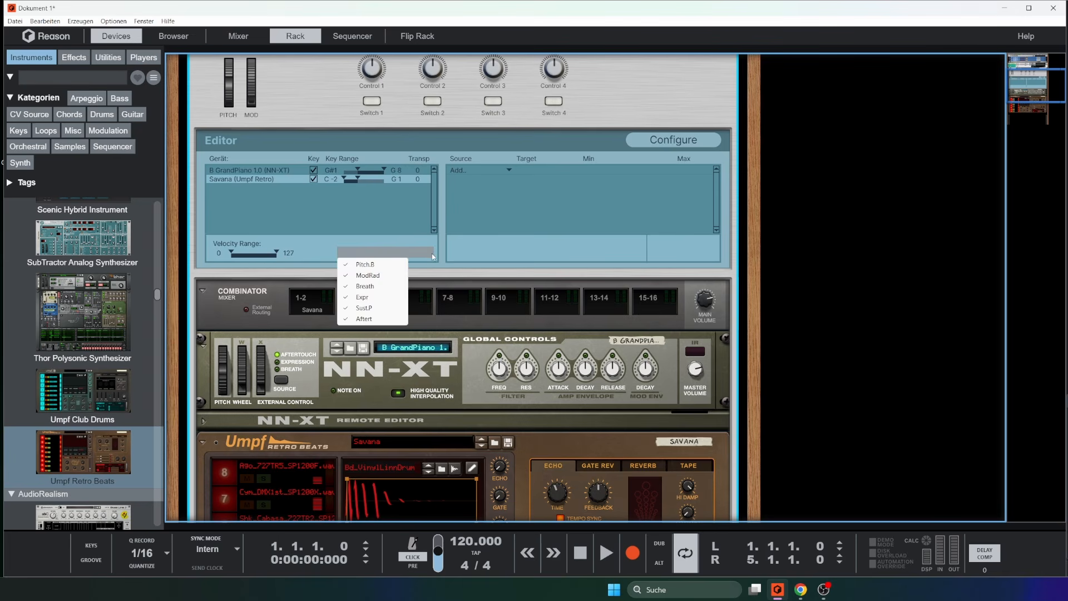
click(429, 253)
click(429, 253)
click(287, 168)
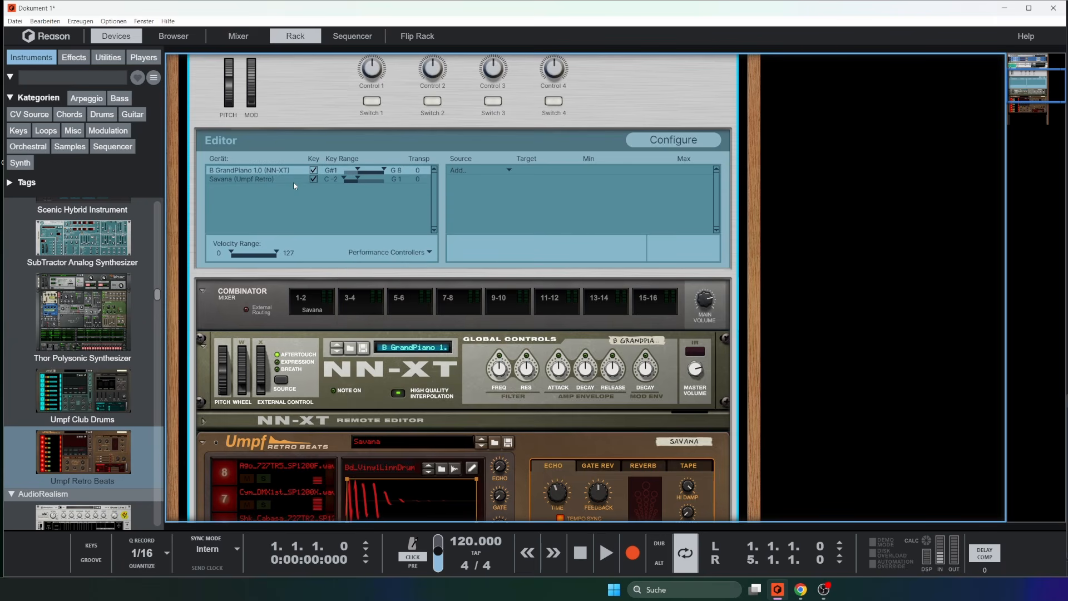
Browse the available utility, effect, player and instrument devices that could be added to the Combinator.
key(Tab)
key(Tab)
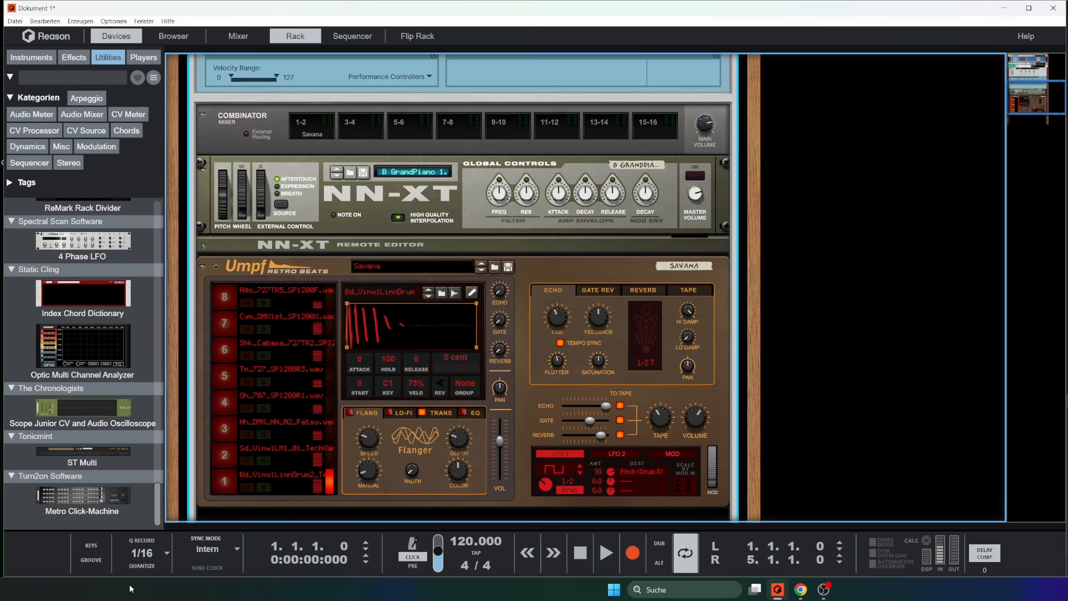
scroll(28, 278, up, 10)
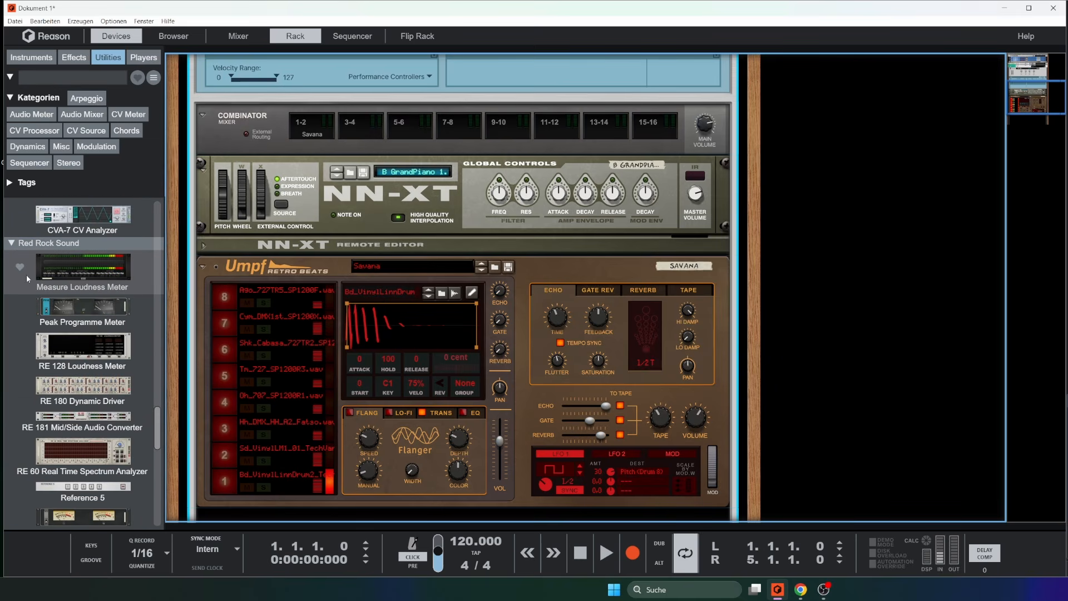
scroll(67, 334, up, 5)
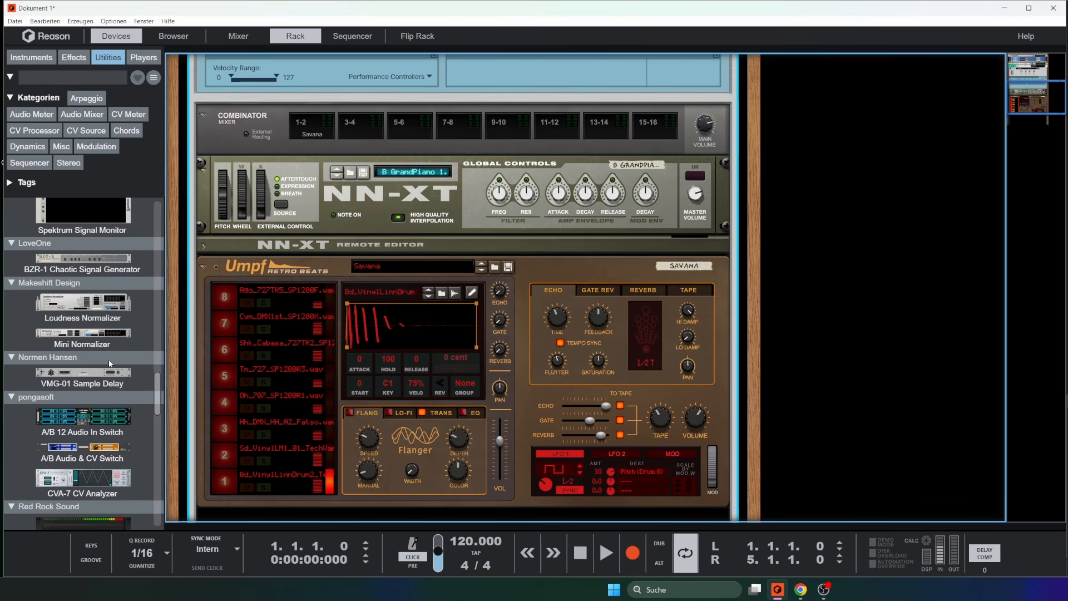
scroll(109, 363, up, 4)
scroll(279, 356, up, 5)
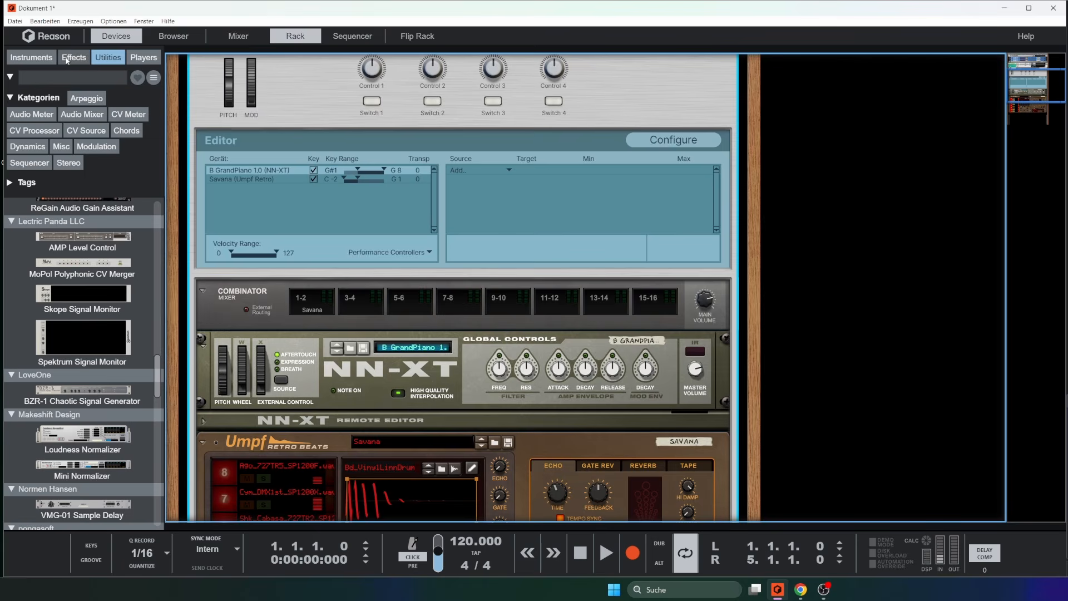
click(67, 58)
scroll(129, 239, down, 5)
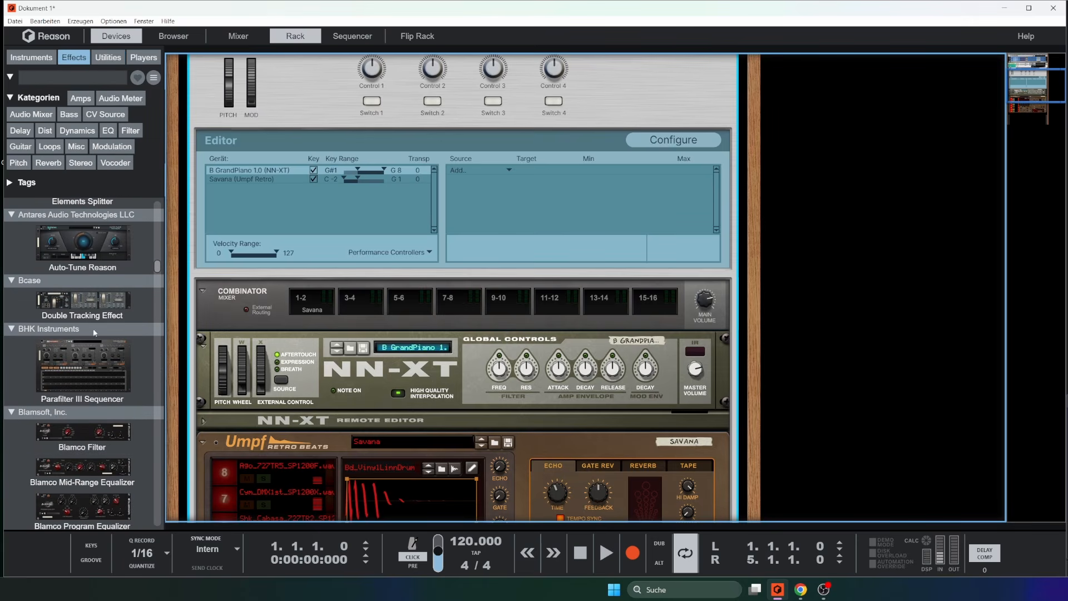
scroll(94, 333, down, 3)
scroll(361, 448, down, 4)
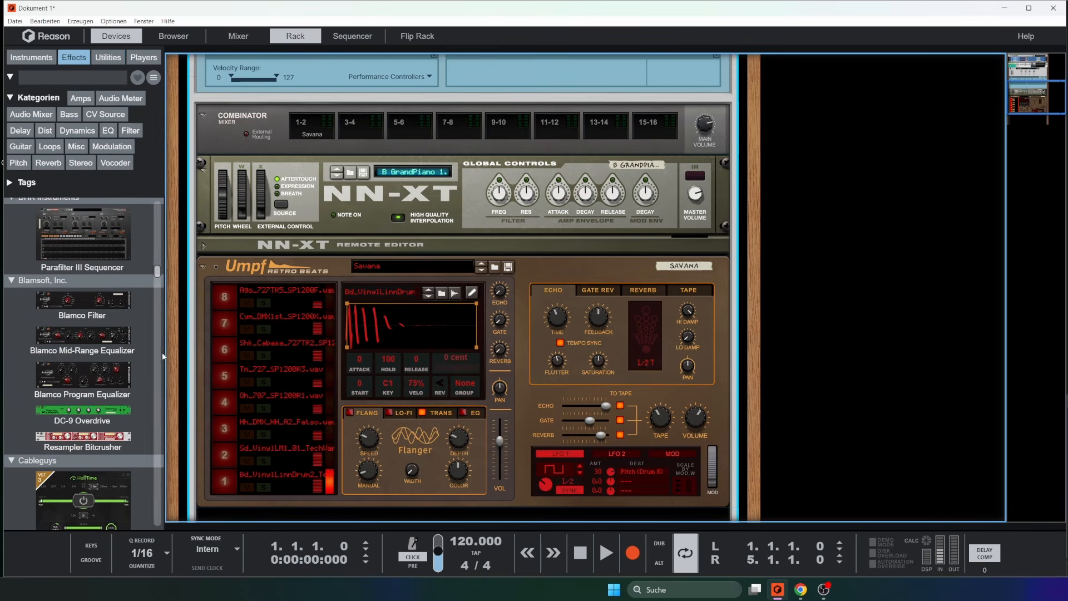
click(147, 58)
click(117, 58)
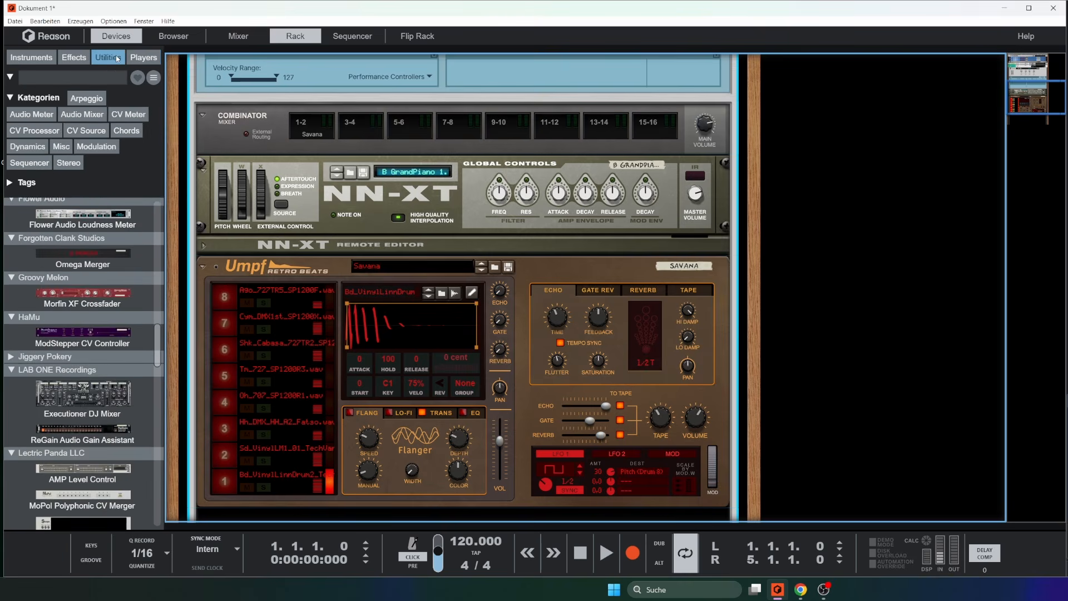
scroll(84, 278, up, 3)
click(31, 57)
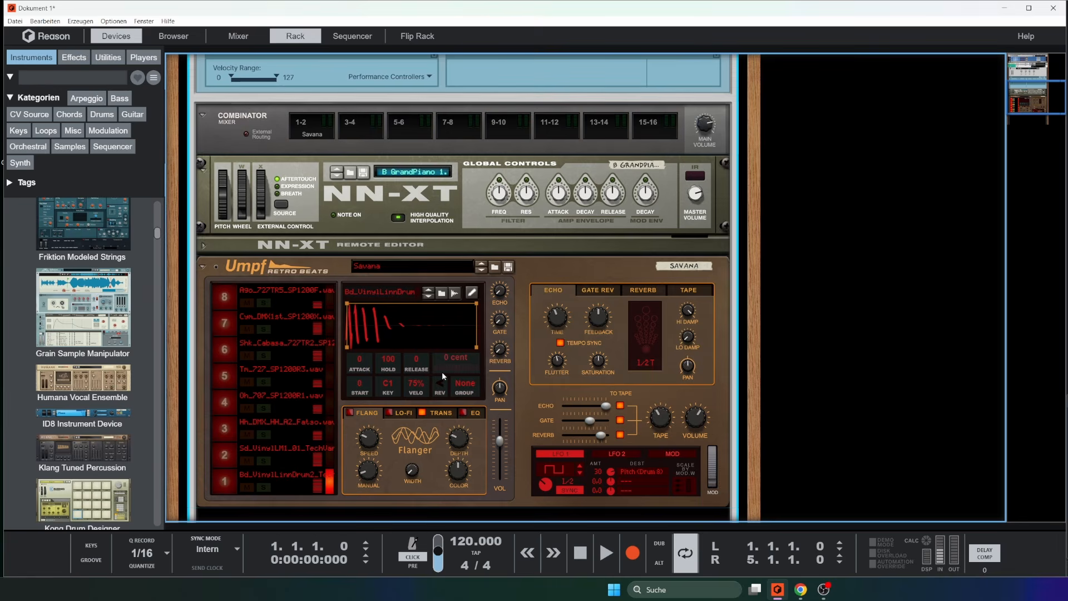
Review the Combinator's setup and inspect the display filter options for the effect devices.
scroll(444, 376, up, 5)
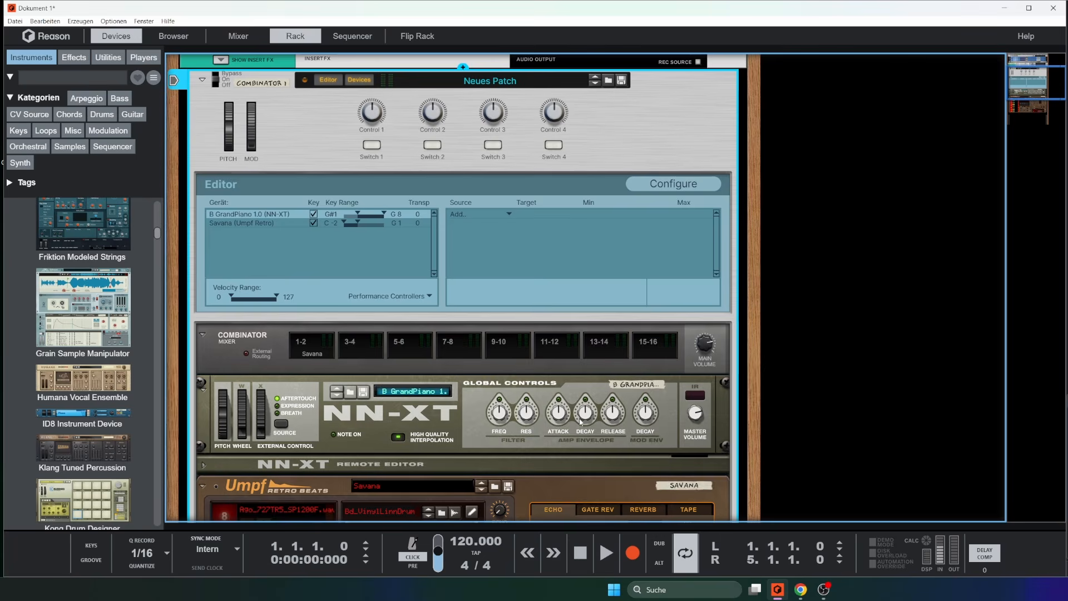
scroll(580, 421, down, 5)
click(78, 59)
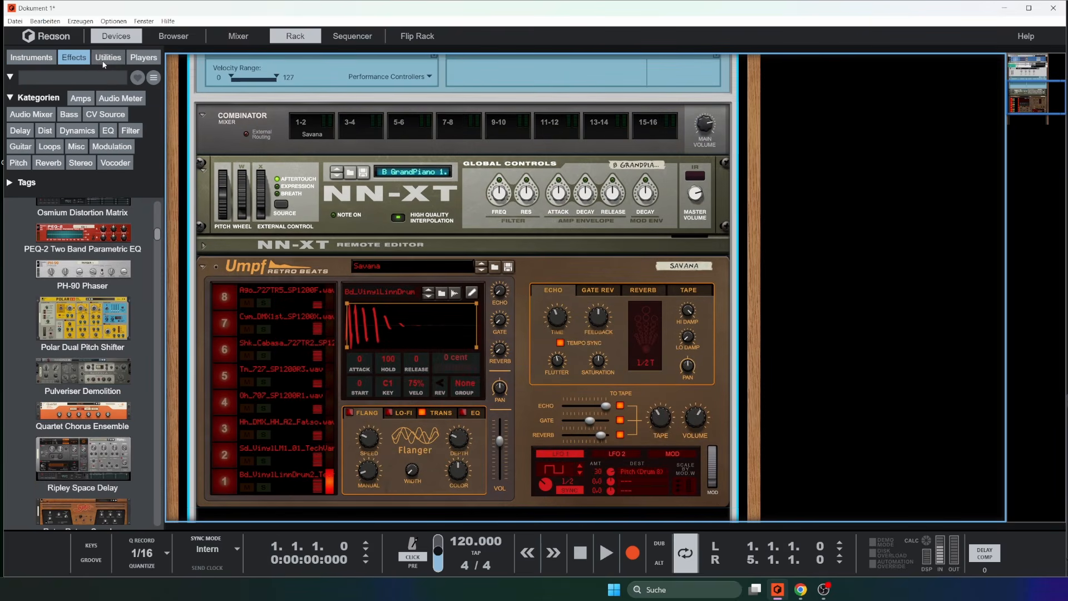
click(152, 77)
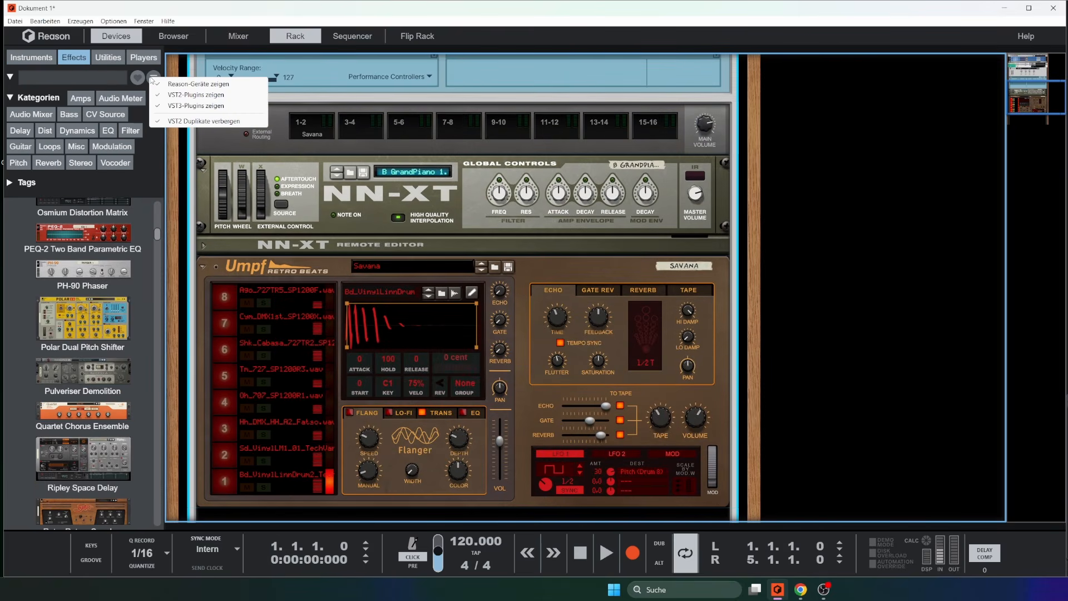
click(10, 182)
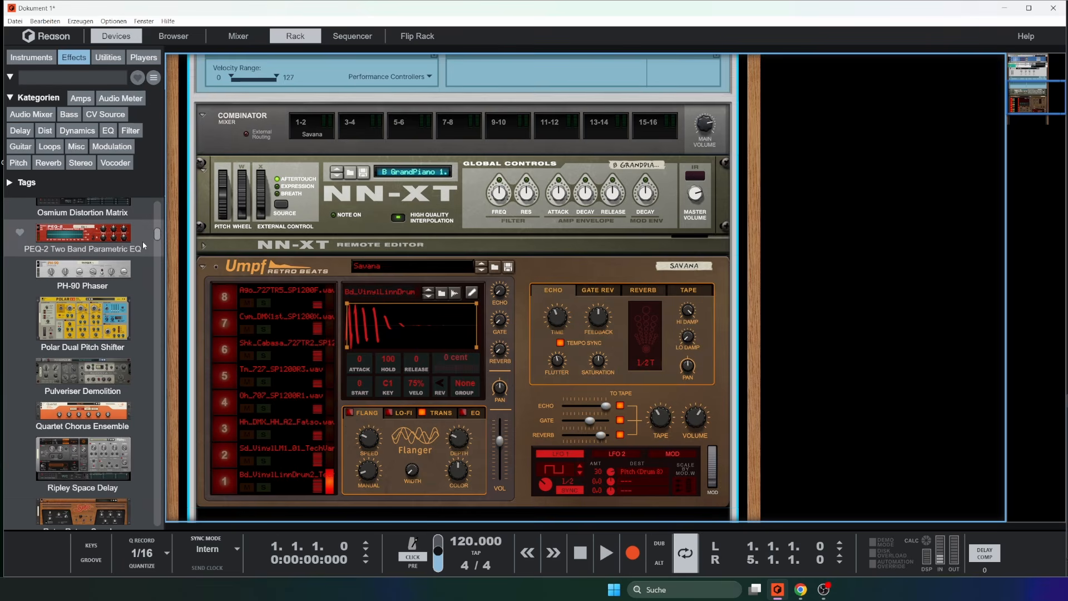
Look through the list of available effect devices and review the Combinator's controls, editor and contained devices.
scroll(144, 334, down, 15)
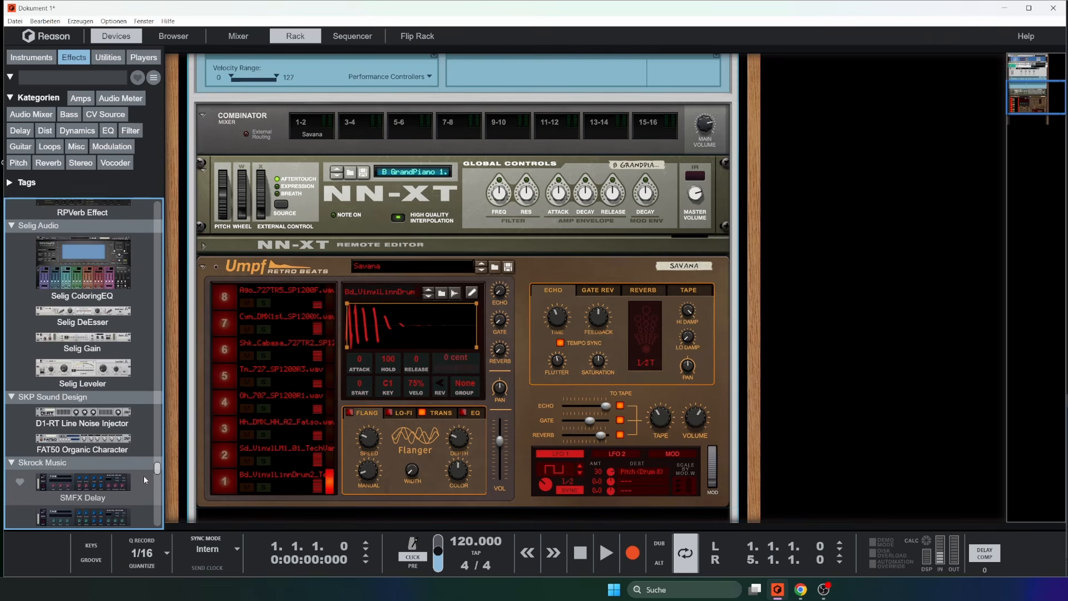
scroll(144, 478, down, 15)
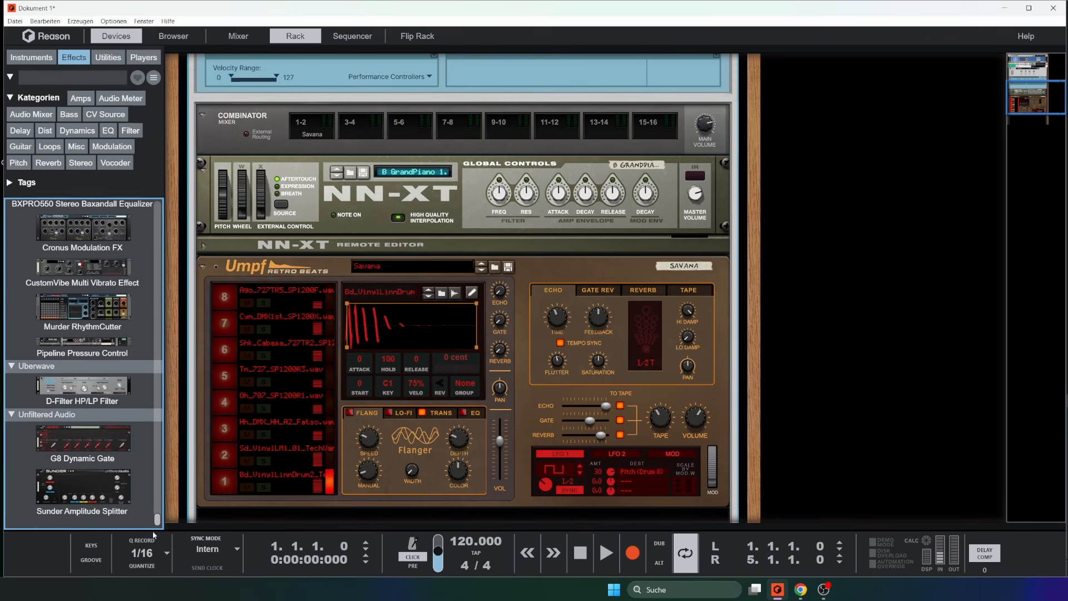
scroll(88, 256, up, 5)
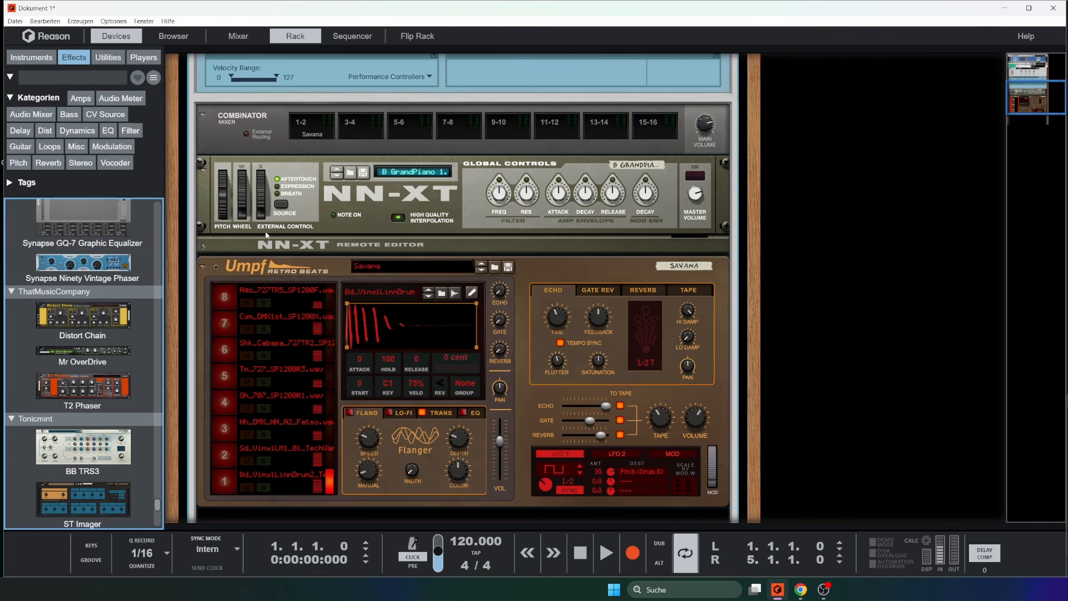
scroll(606, 289, up, 4)
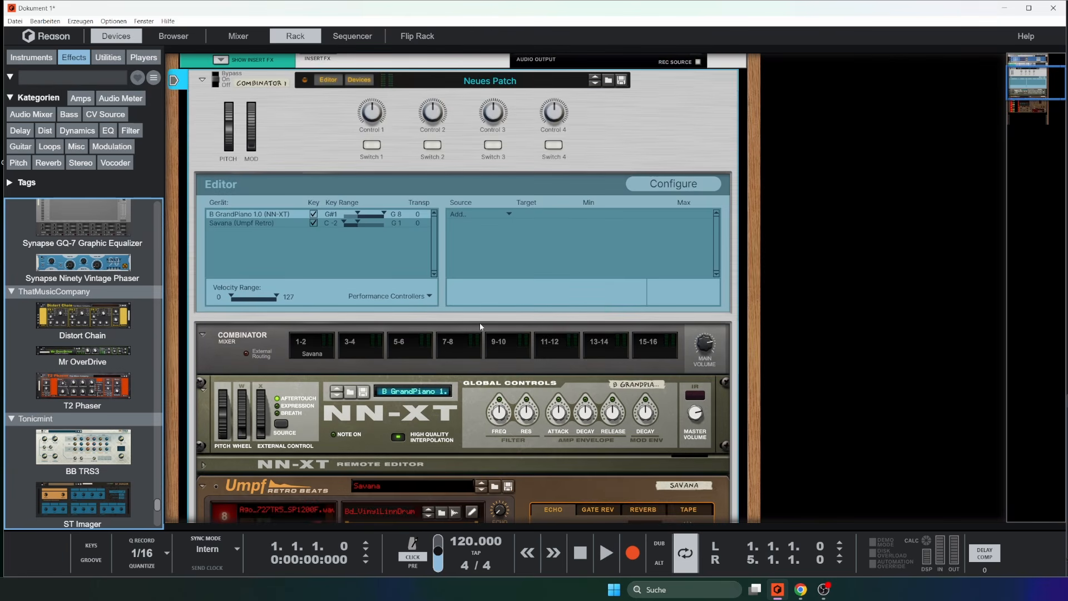
scroll(449, 240, up, 2)
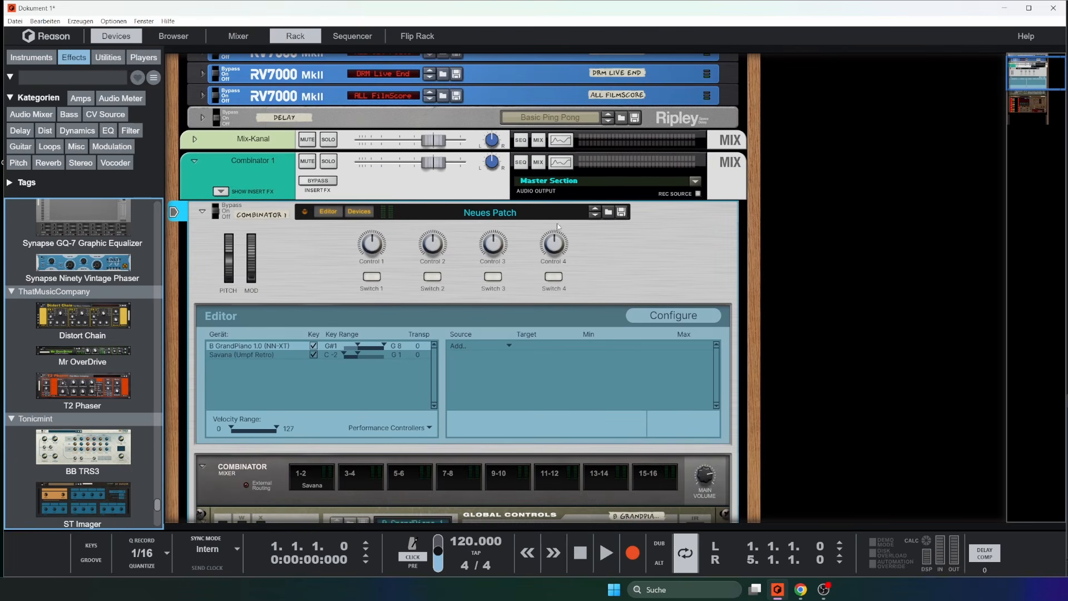
scroll(489, 273, down, 6)
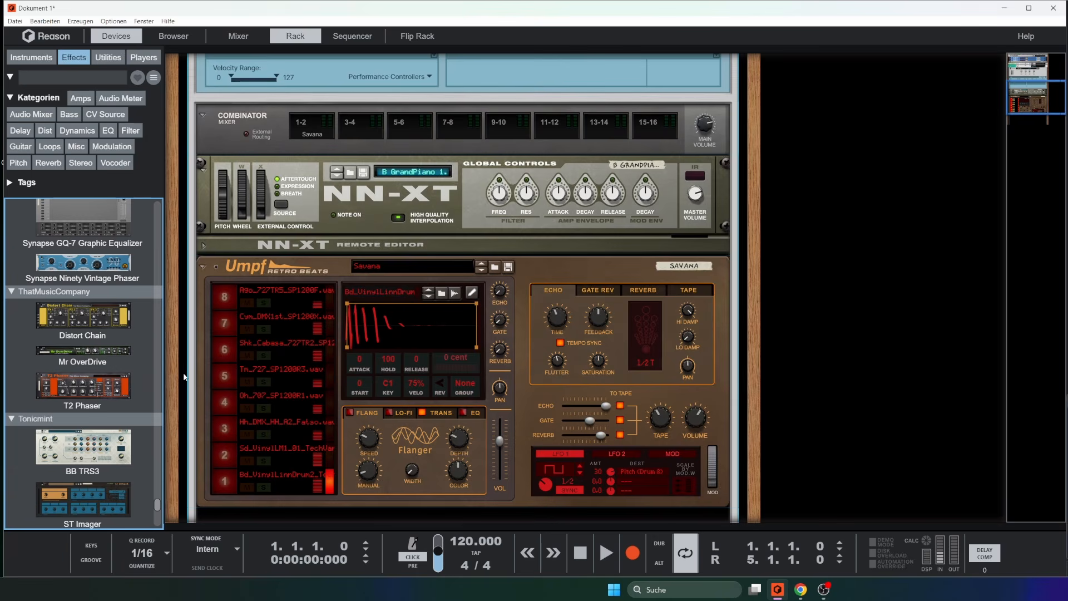
scroll(123, 469, down, 4)
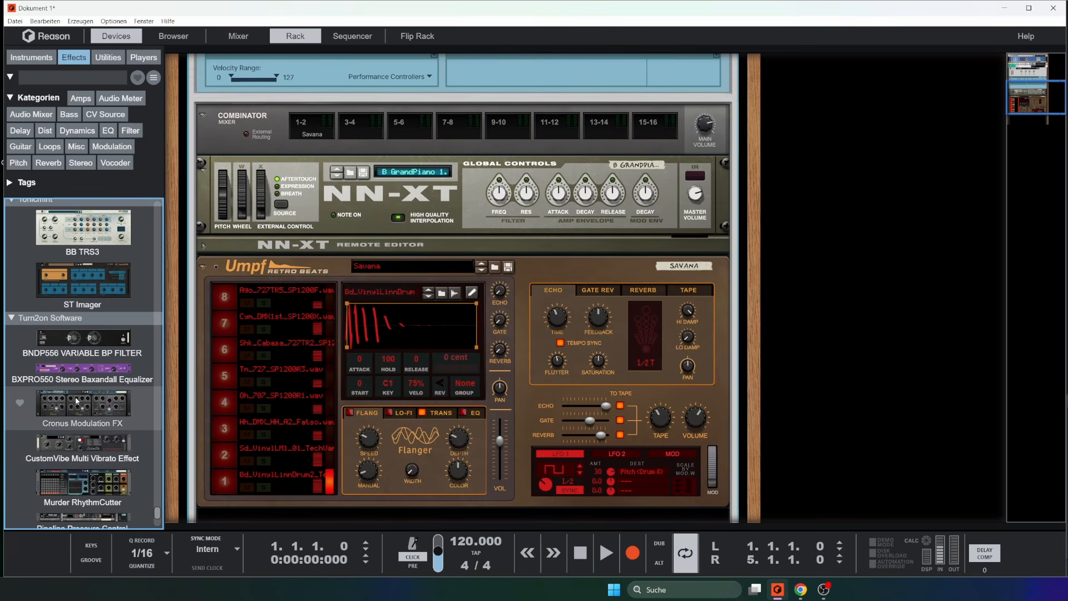
scroll(77, 399, up, 15)
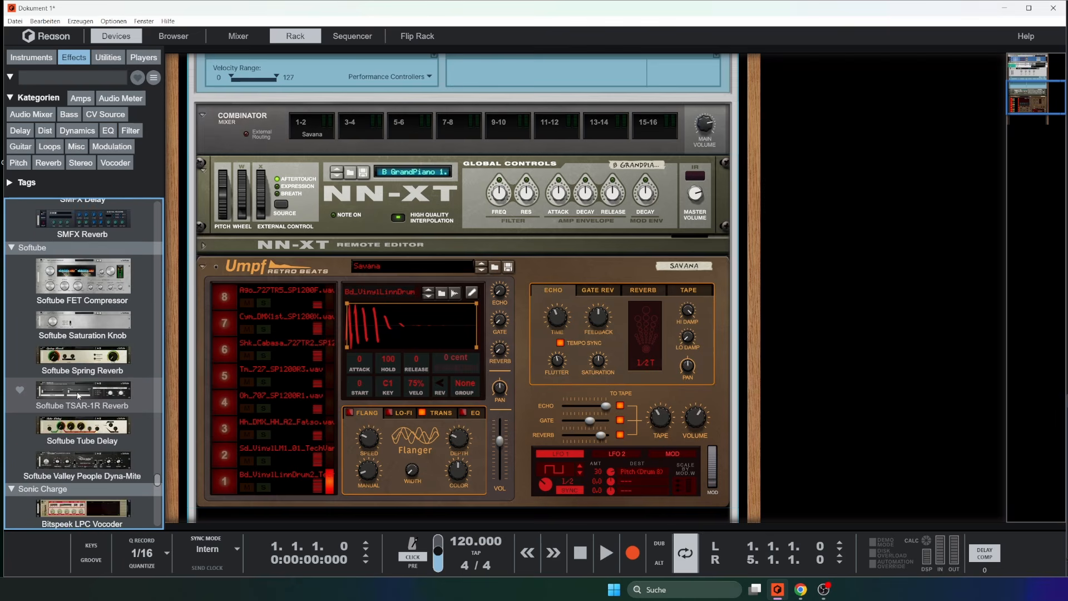
scroll(78, 396, up, 15)
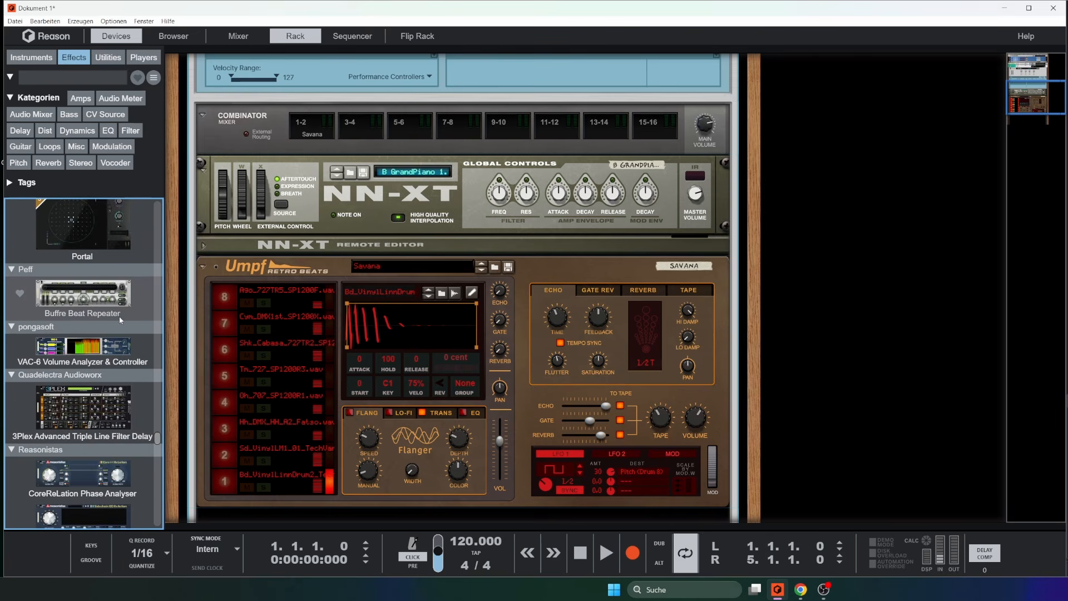
scroll(120, 318, up, 12)
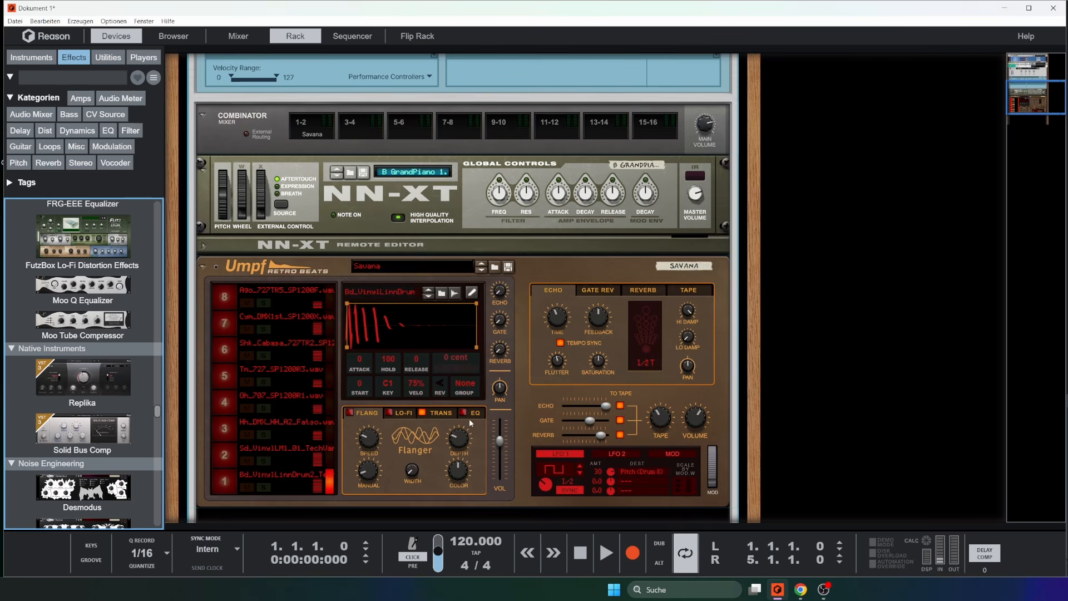
scroll(469, 418, down, 4)
scroll(640, 378, up, 9)
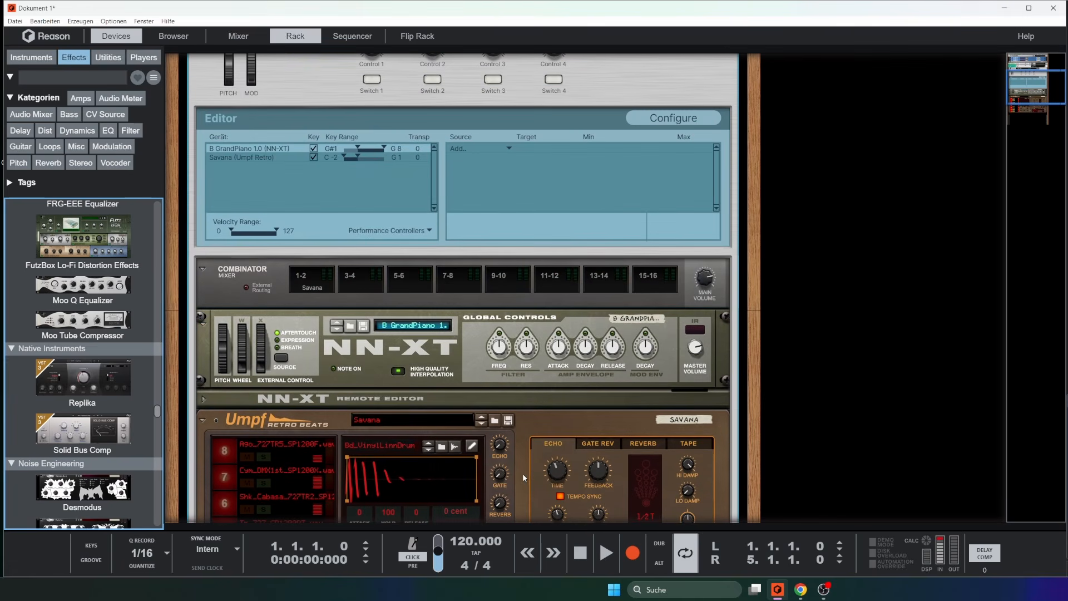
Delete the Umpf Retro Beats and the NN-XT grand piano from the Combinator, confirming both removals.
click(536, 428)
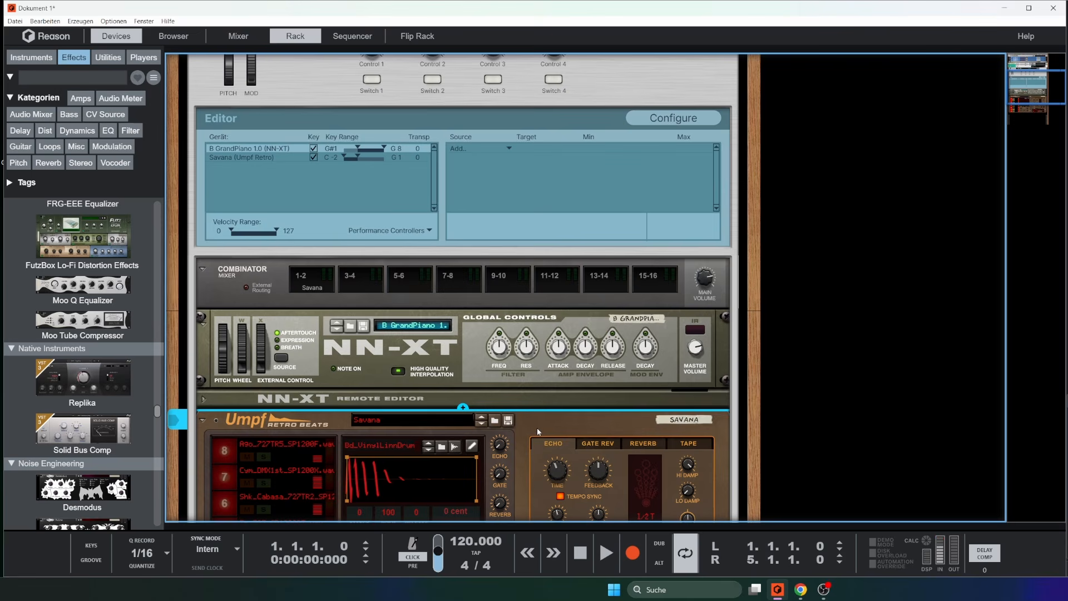
key(Delete)
key(Return)
click(440, 381)
key(Delete)
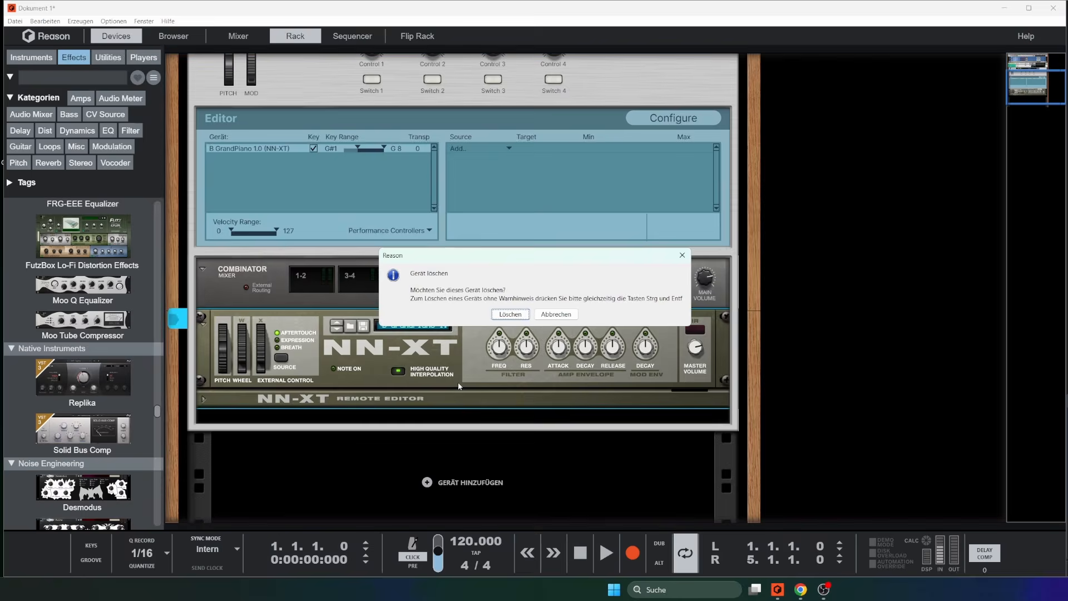
key(Return)
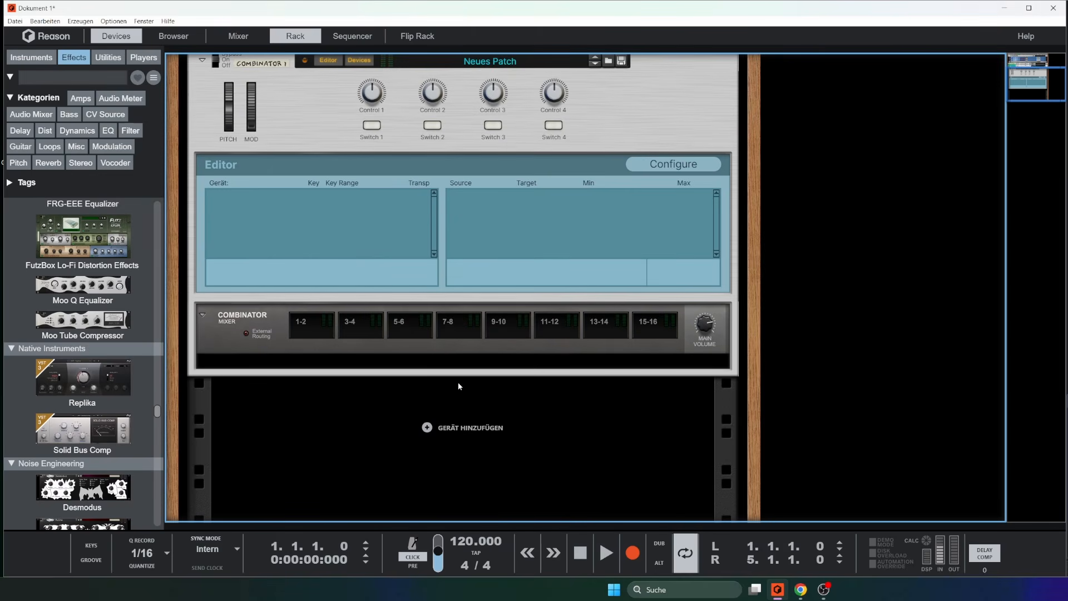